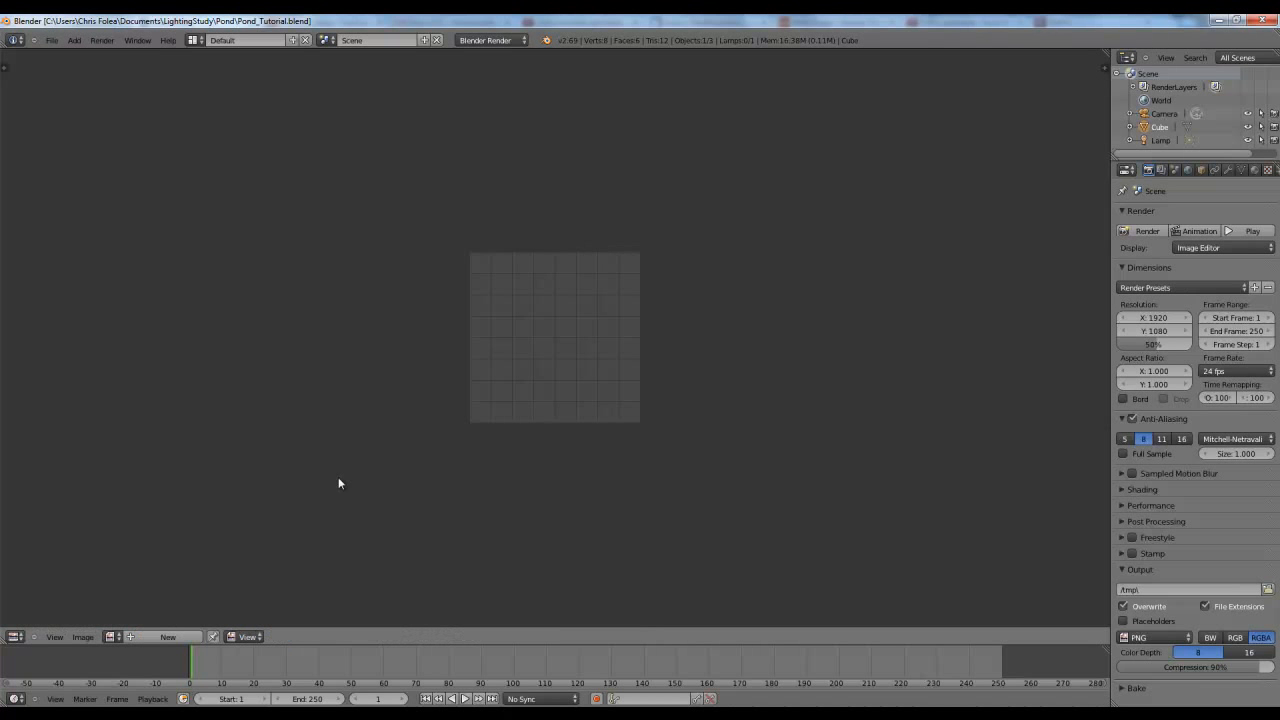
Switch the empty image area to the Node Editor, show the compositing nodes and enable Use Nodes.
scroll(362, 447, up, 1)
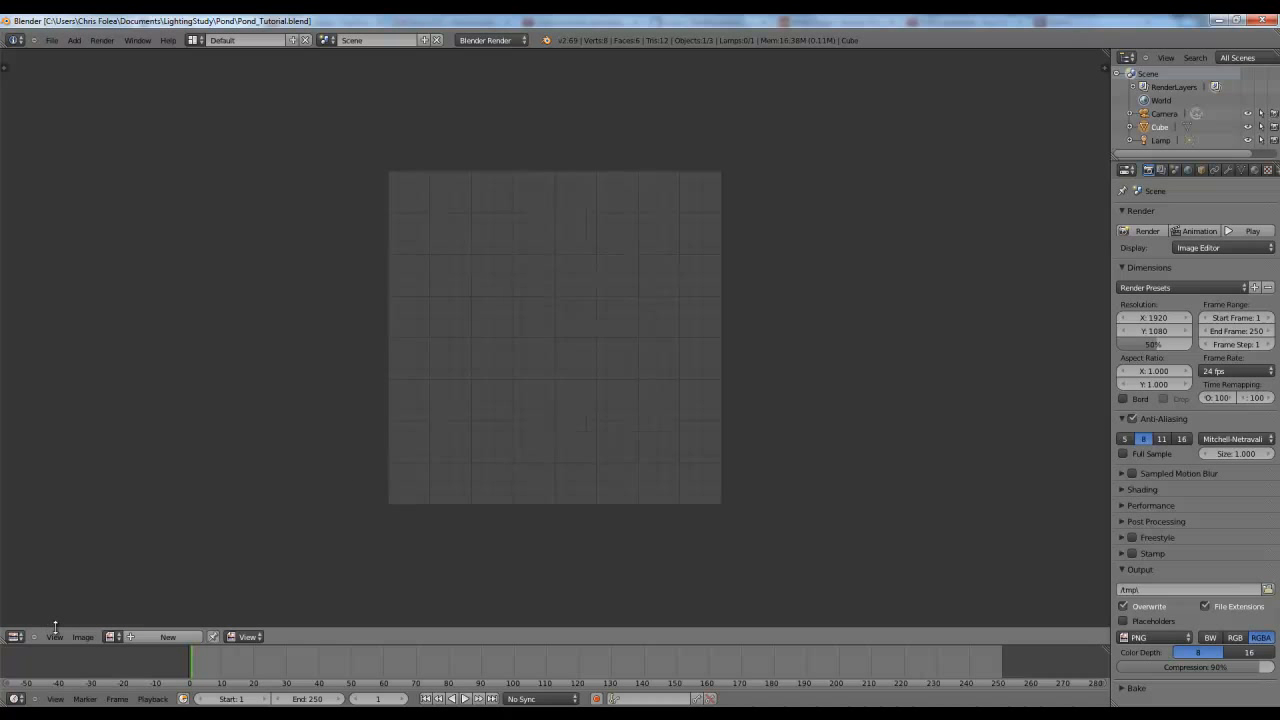
click(18, 637)
click(57, 480)
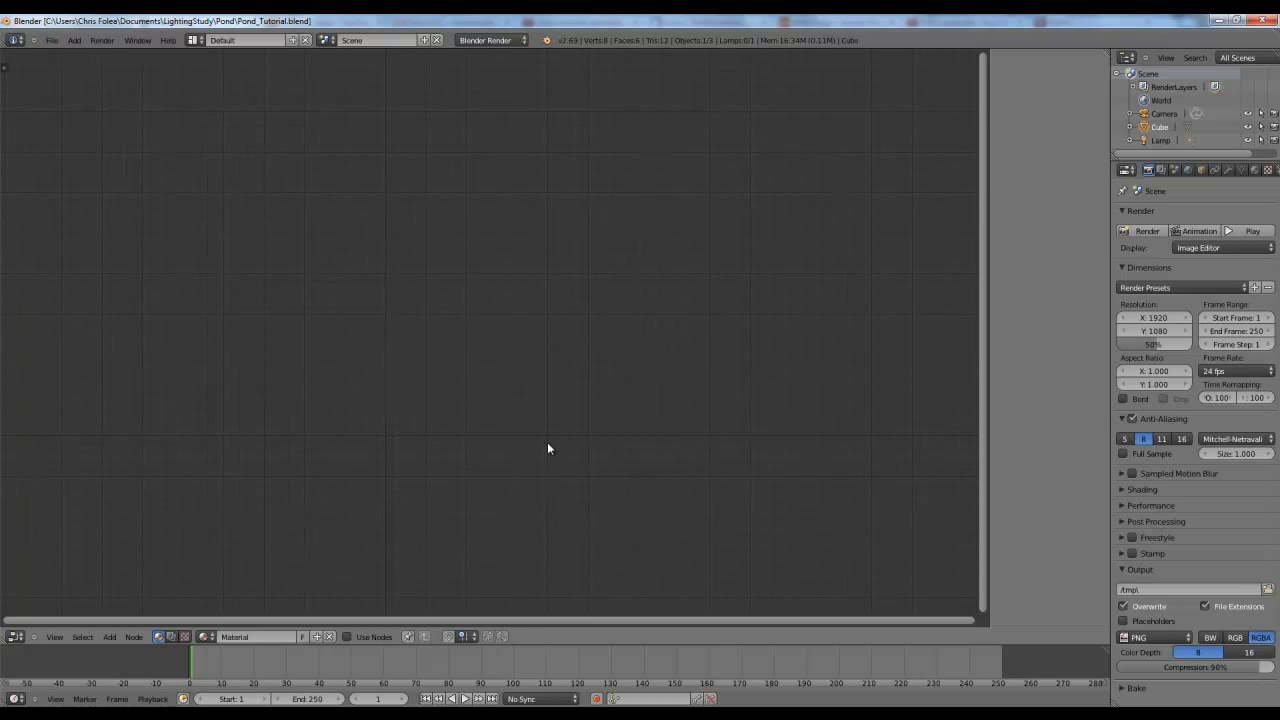
middle_drag(389, 443, 466, 476)
scroll(414, 388, up, 2)
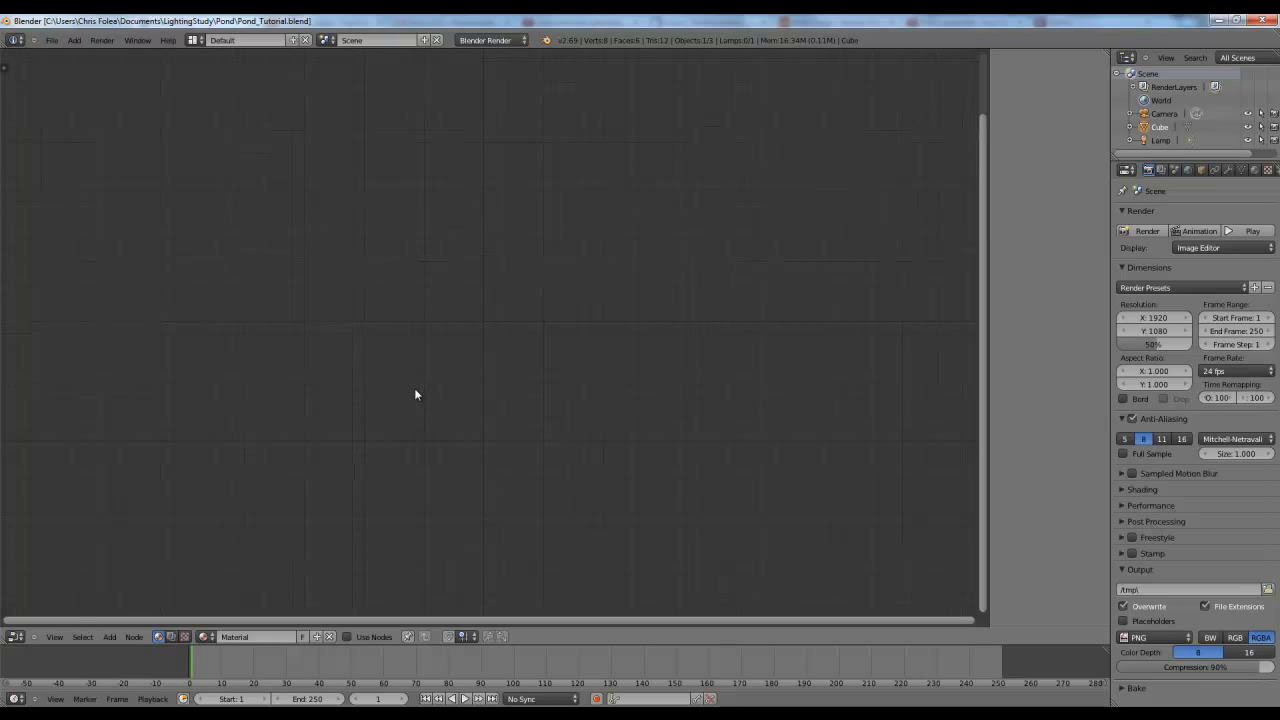
key(shift+a)
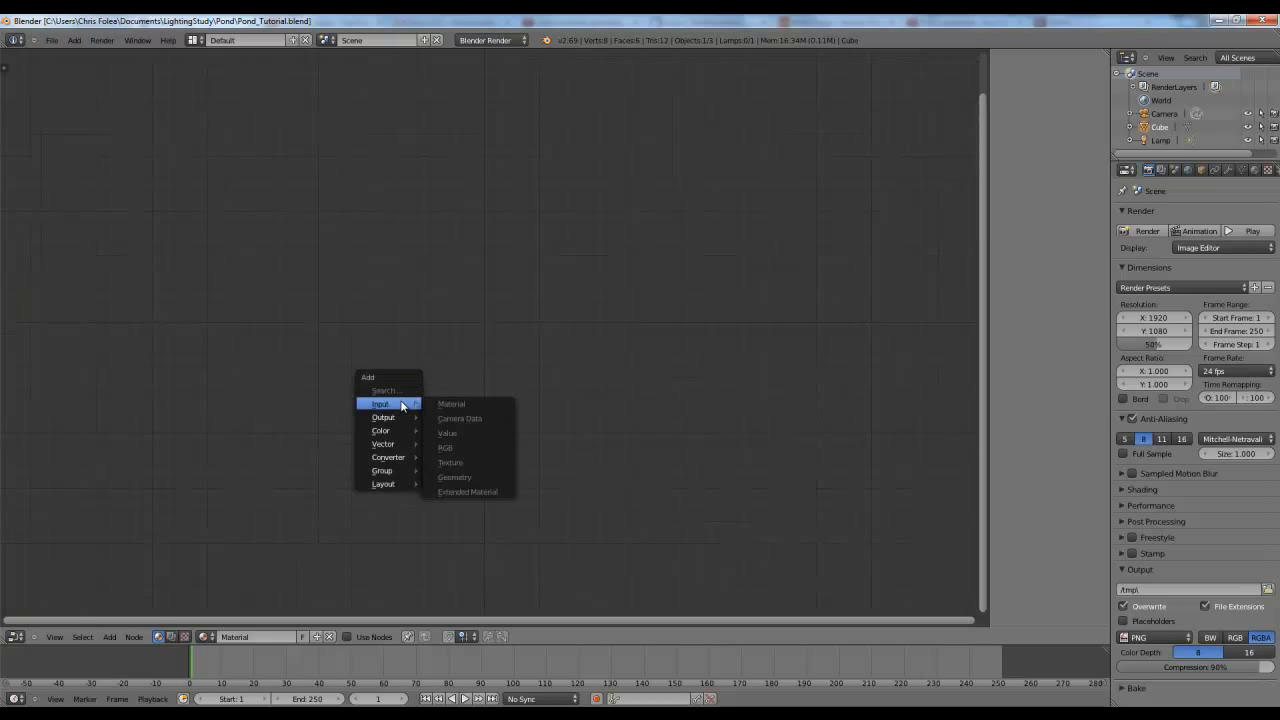
click(170, 637)
click(203, 637)
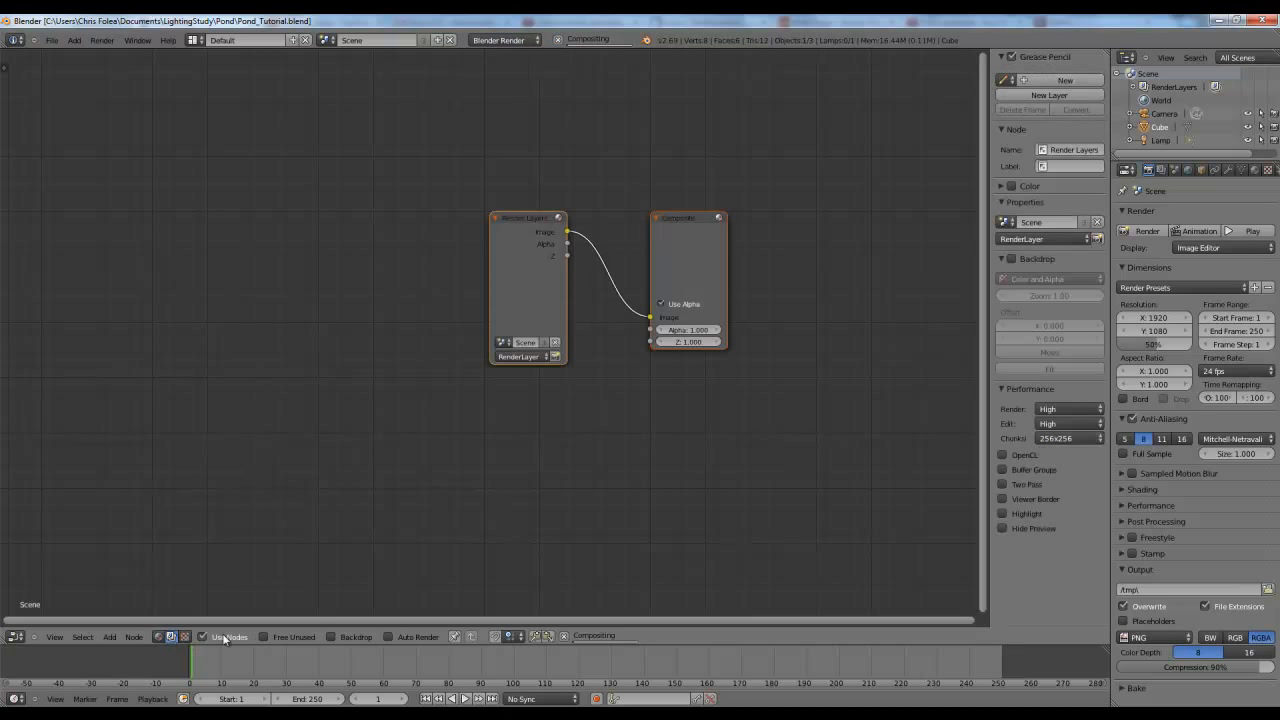
Delete the Render Layers node and add an Image node that loads WIP_002.png.
click(455, 340)
key(x)
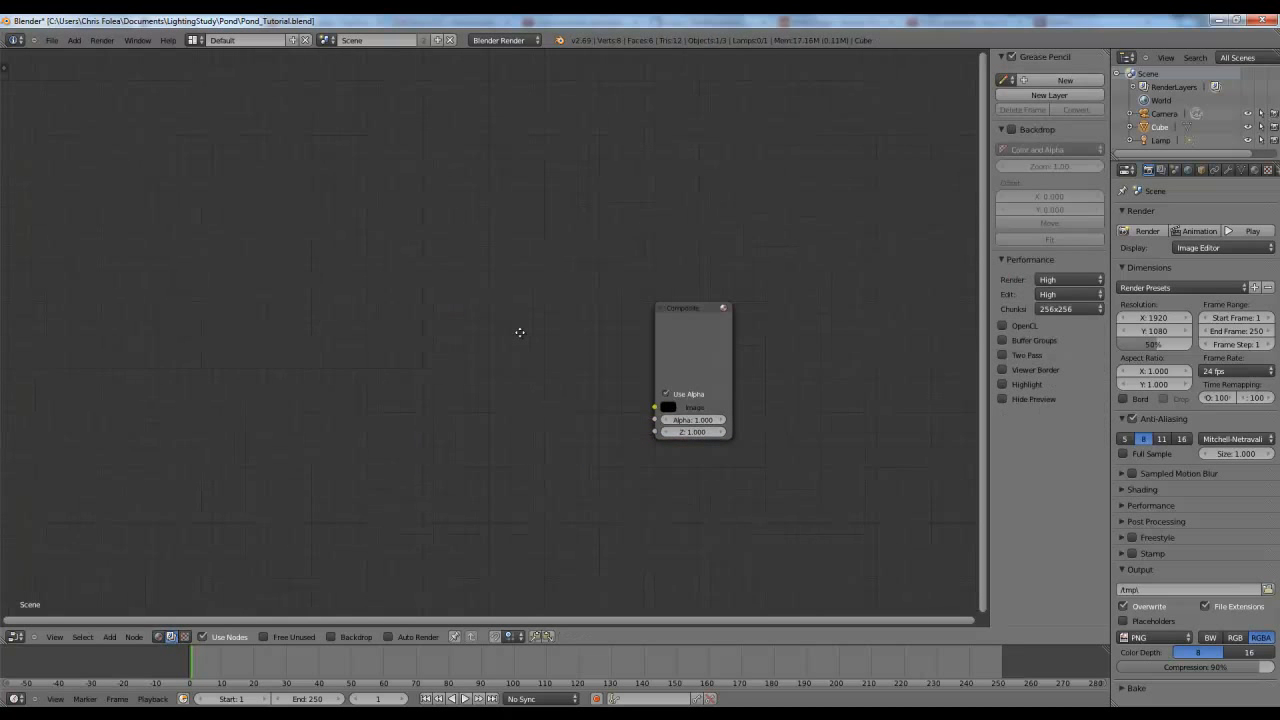
key(shift+a)
mouse_move(465, 363)
click(510, 377)
click(403, 449)
click(404, 457)
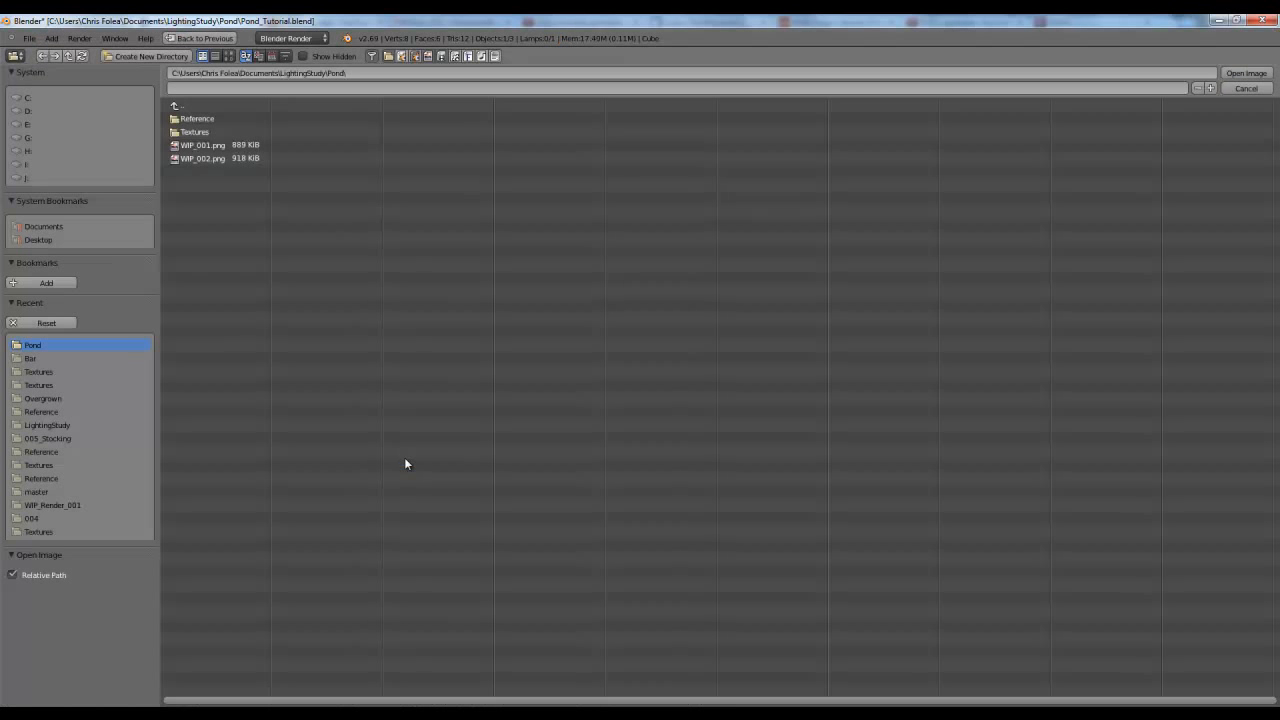
double_click(202, 158)
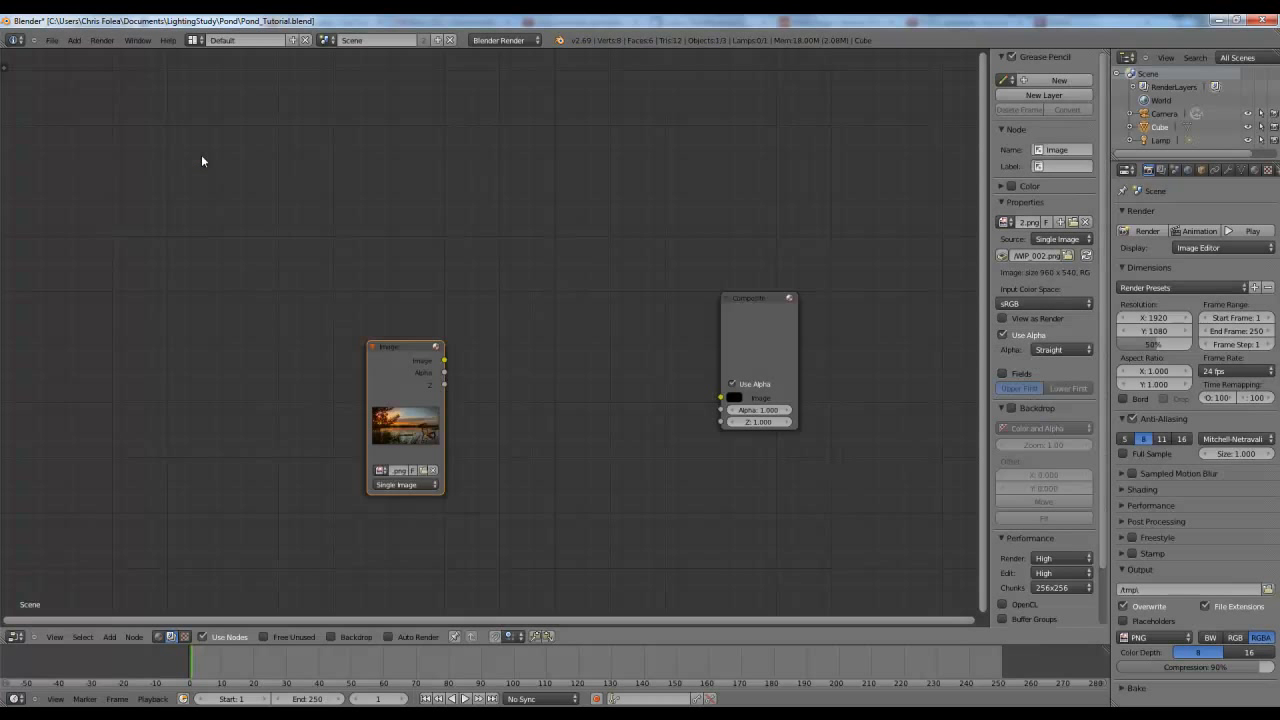
Connect a Viewer node to the Image node and show its result as the backdrop.
ctrl+shift+click(432, 362)
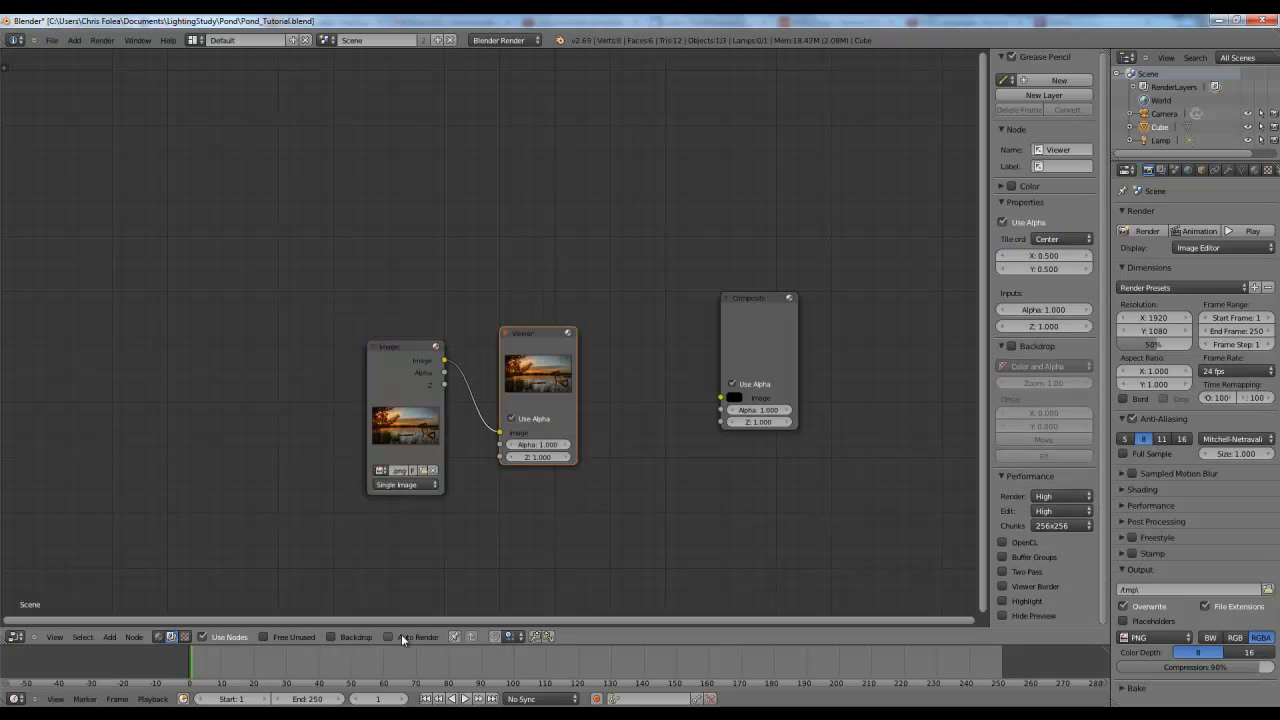
click(341, 637)
middle_drag(532, 465, 268, 676)
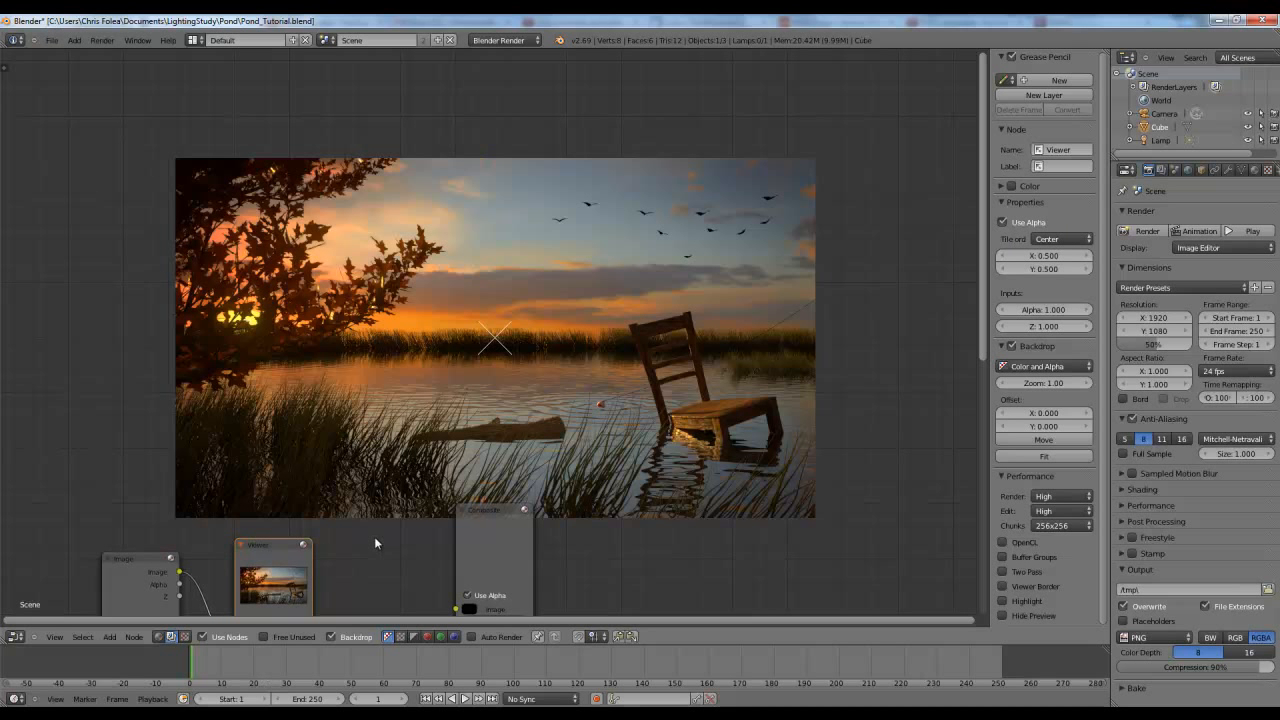
Spread the Image, Viewer and Composite nodes far apart to make room for new nodes between them.
middle_drag(376, 556, 622, 360)
key(g)
drag(536, 343, 614, 342)
drag(766, 312, 904, 320)
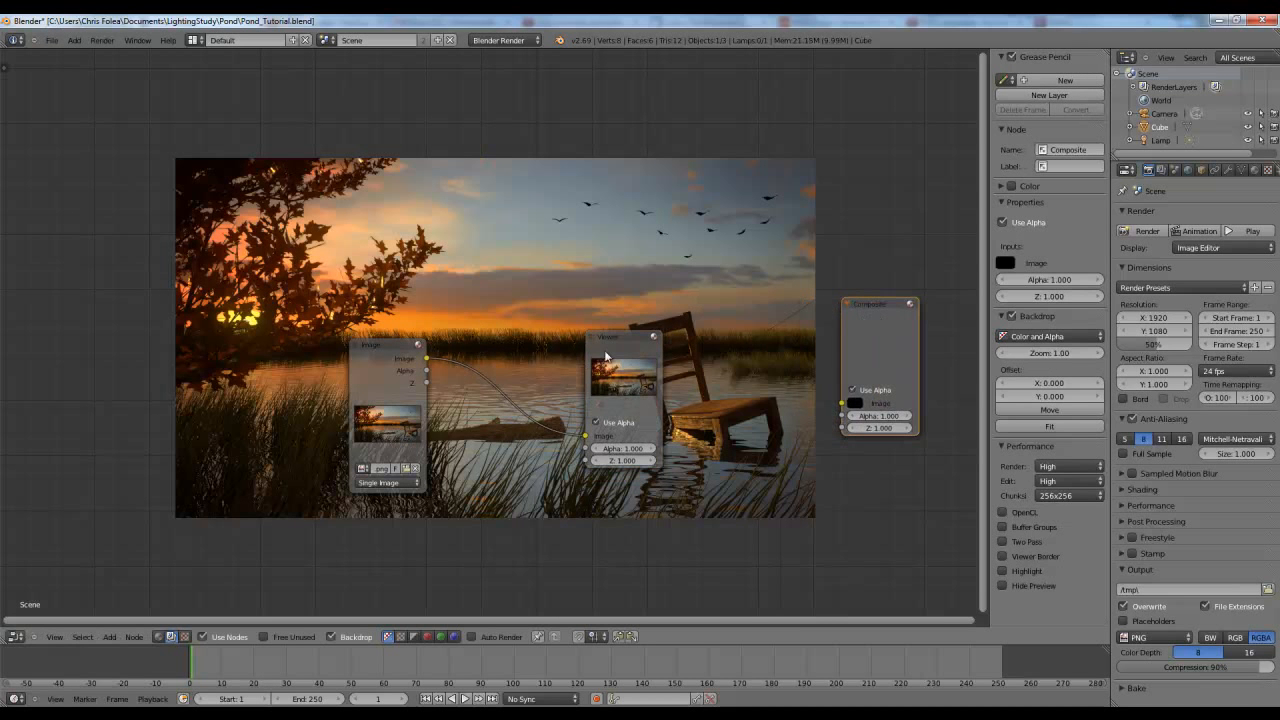
drag(606, 357, 734, 352)
drag(387, 350, 148, 378)
middle_drag(190, 376, 385, 403)
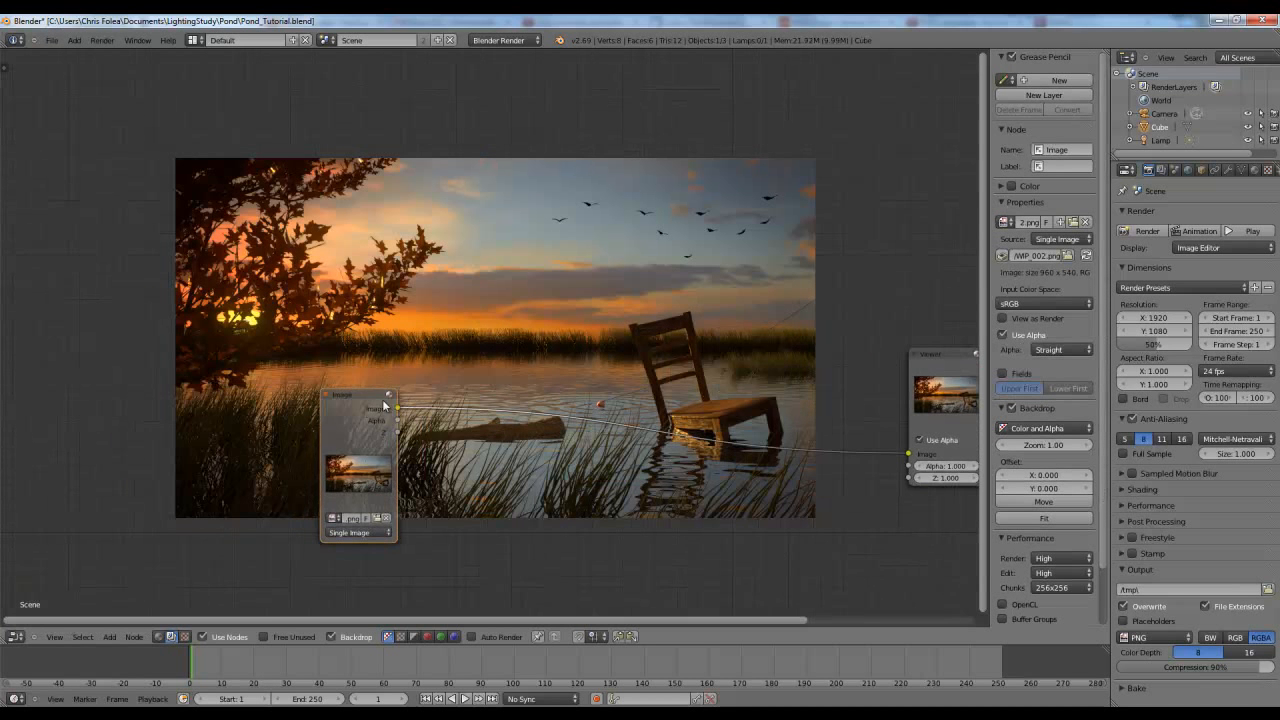
Add an RGB node above the Image node, set its color to white and send it to the Viewer.
key(shift+a)
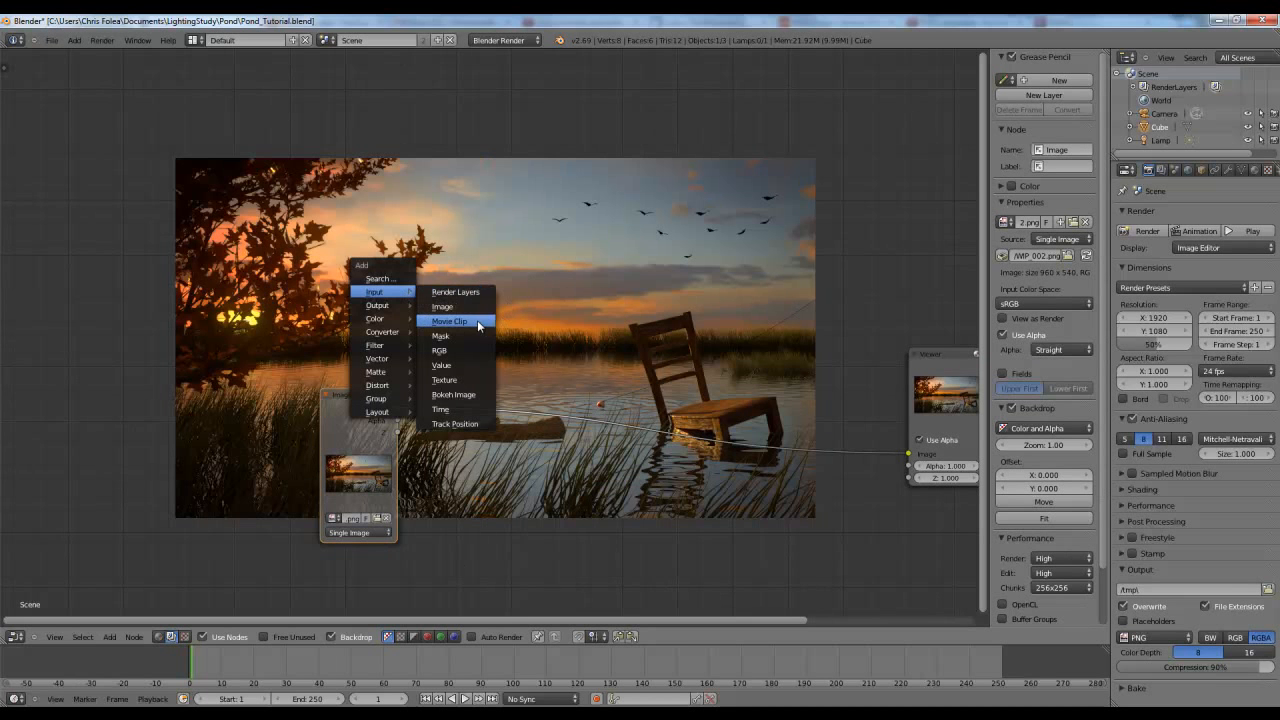
click(462, 350)
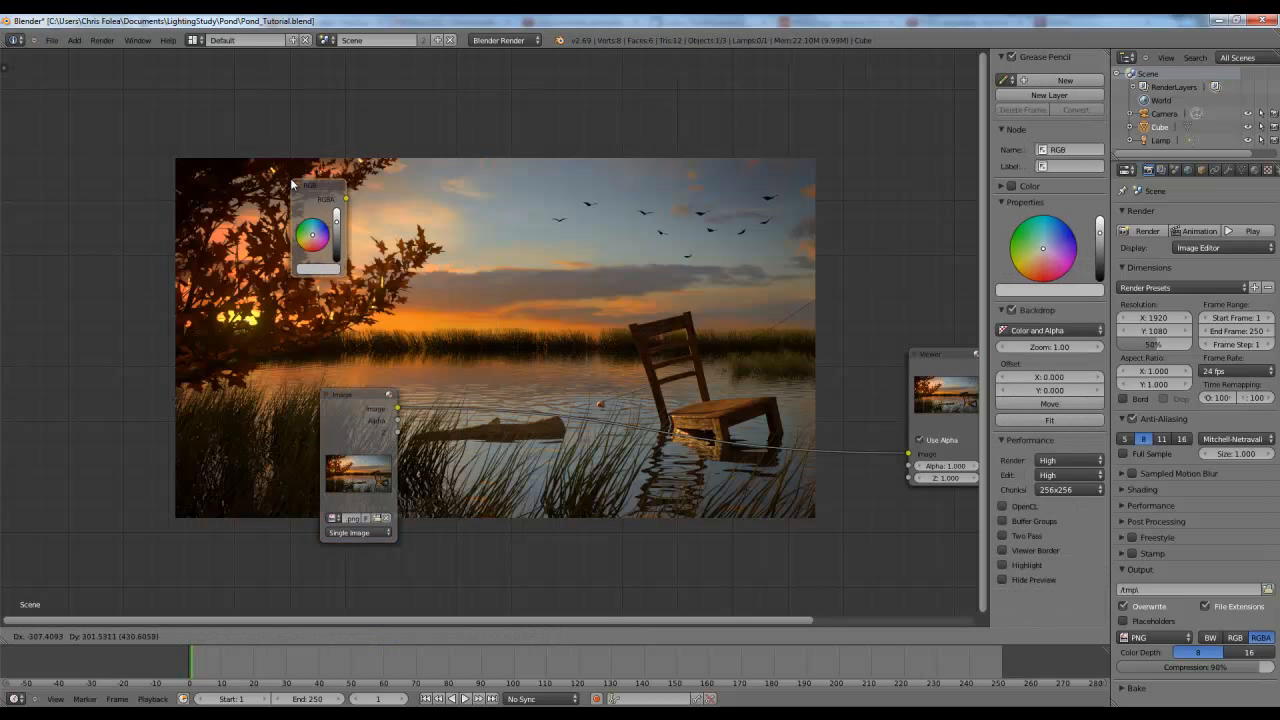
click(332, 228)
middle_drag(332, 228, 350, 312)
scroll(352, 310, up, 3)
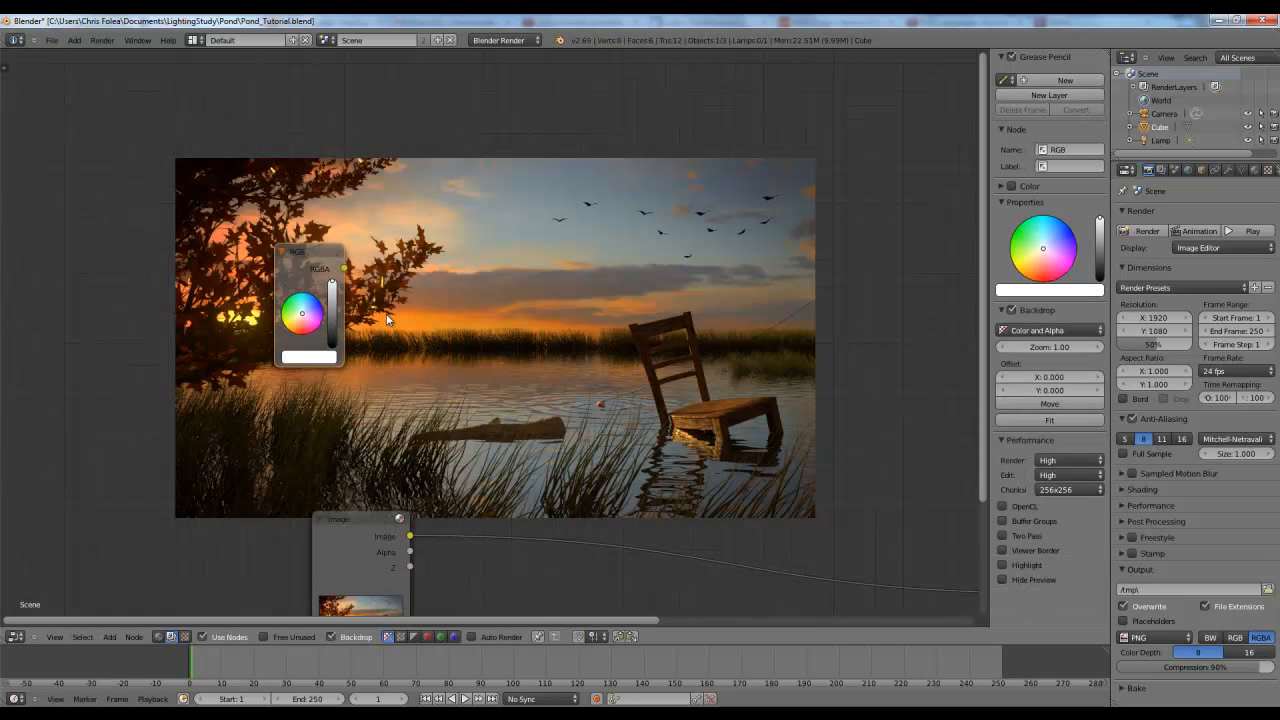
key(shift+a)
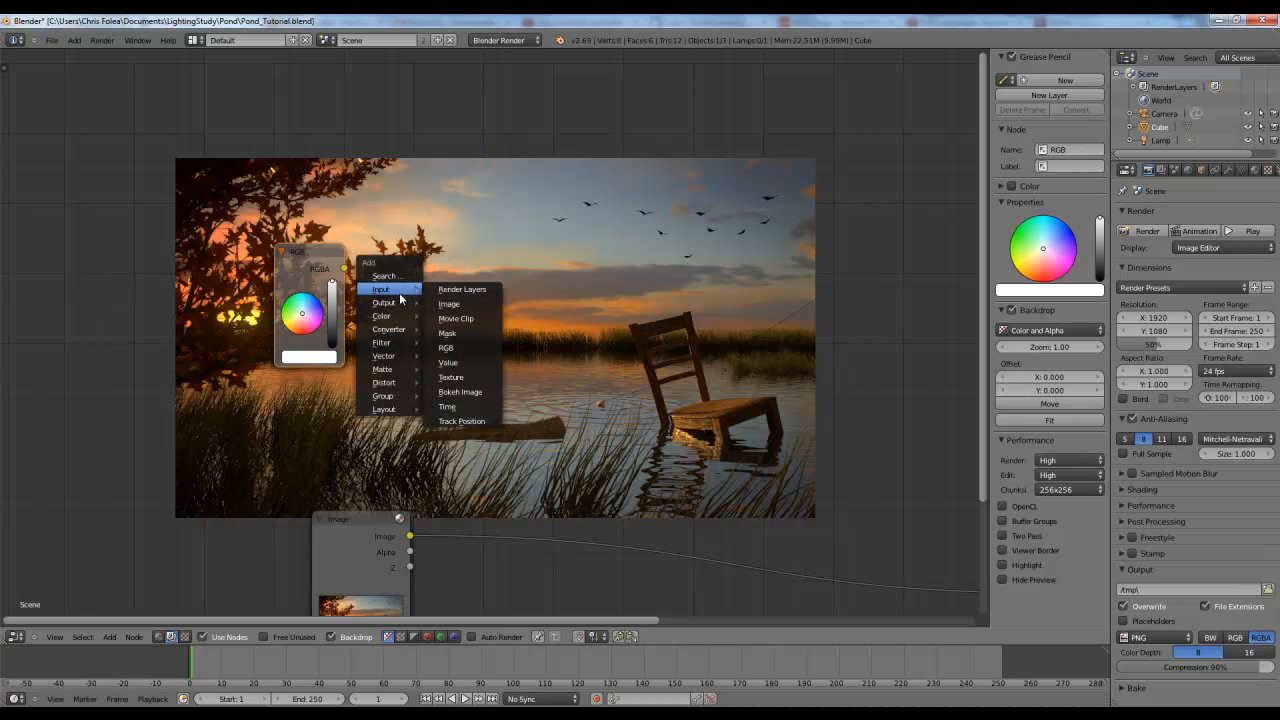
ctrl+shift+click(324, 249)
Insert a Scale node after the RGB node and set its space to Render Size.
key(shift+a)
mouse_move(370, 264)
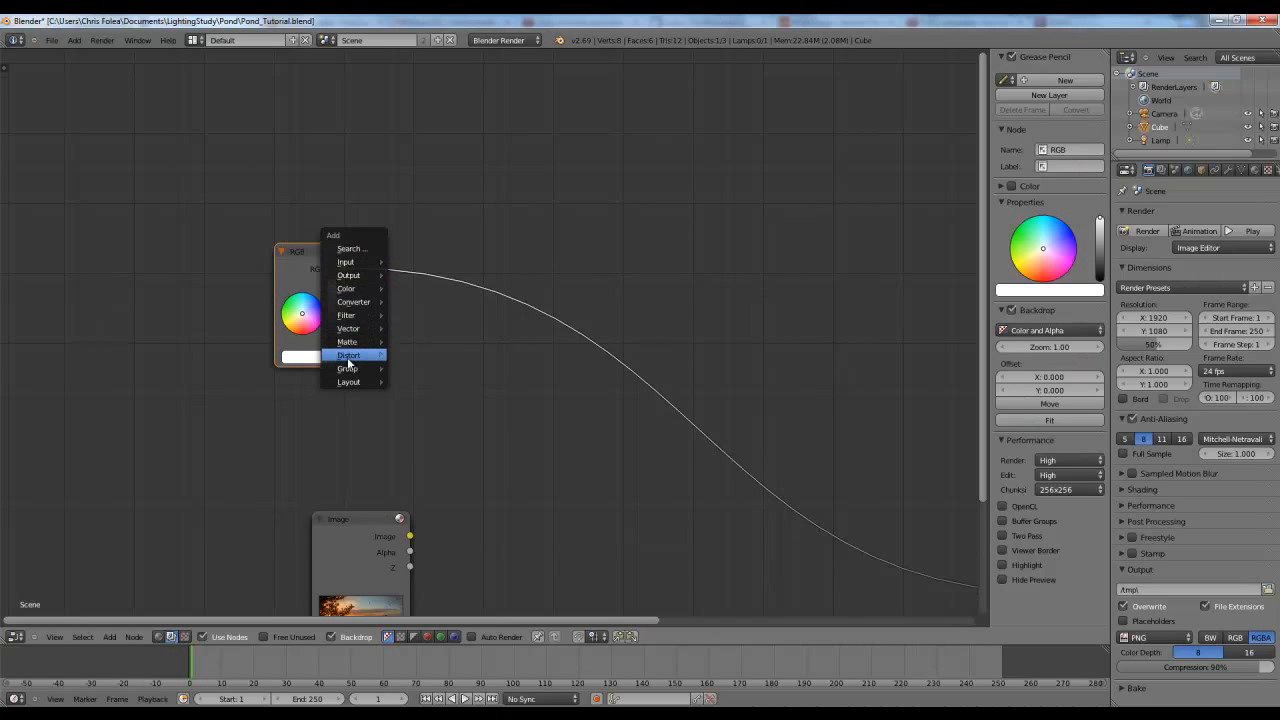
mouse_move(347, 357)
click(429, 350)
click(410, 290)
click(399, 274)
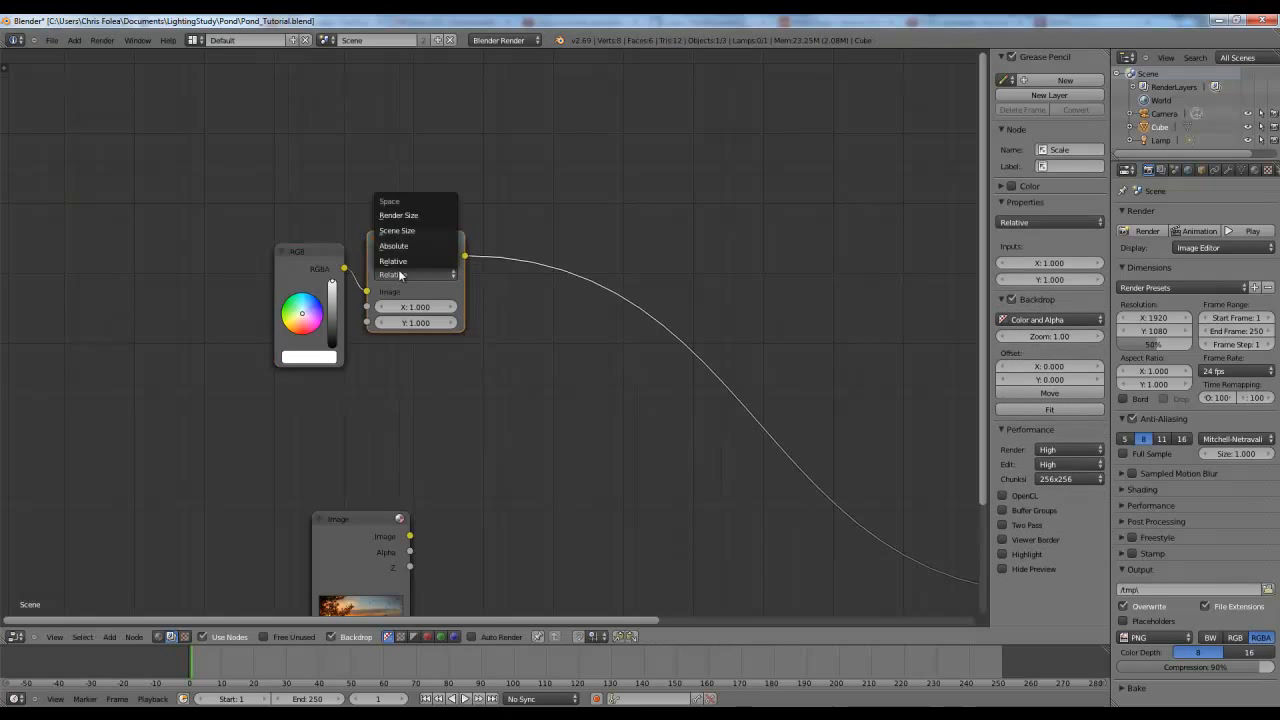
click(403, 214)
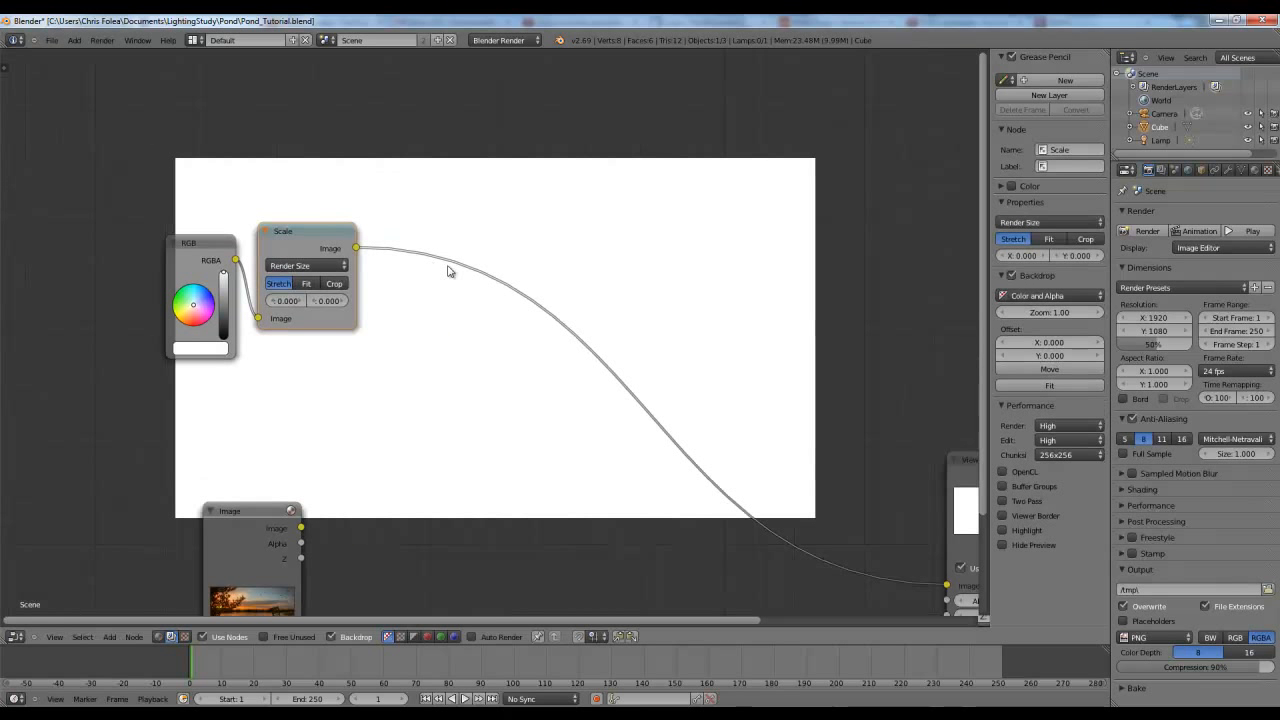
Insert a Lens Distortion node after the Scale node and set Distort to 1.000.
key(shift+a)
mouse_move(447, 270)
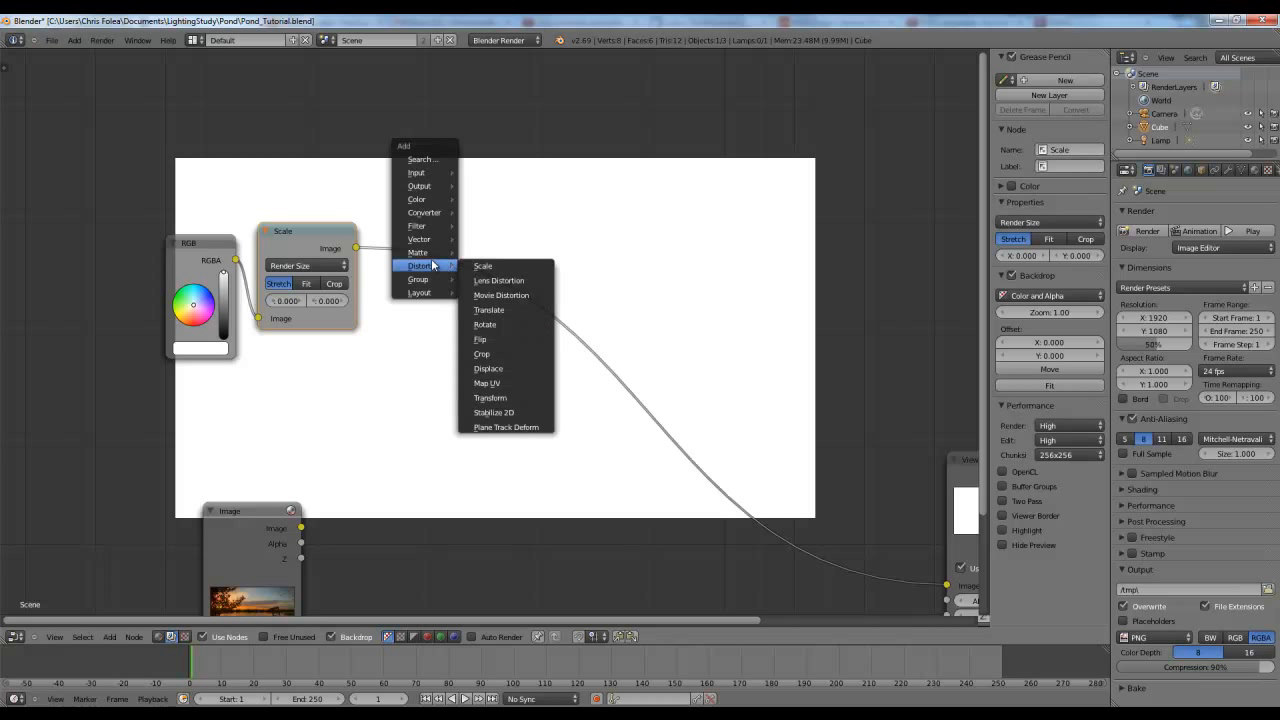
click(500, 281)
click(455, 300)
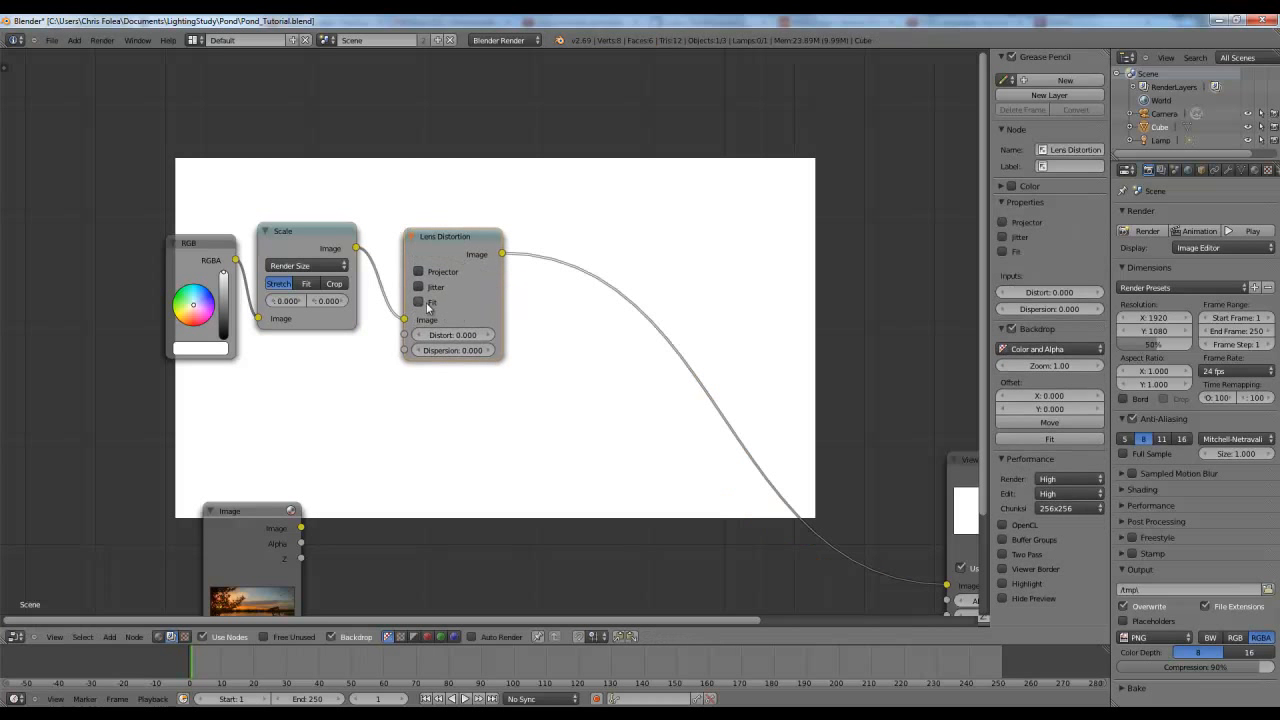
key(Home)
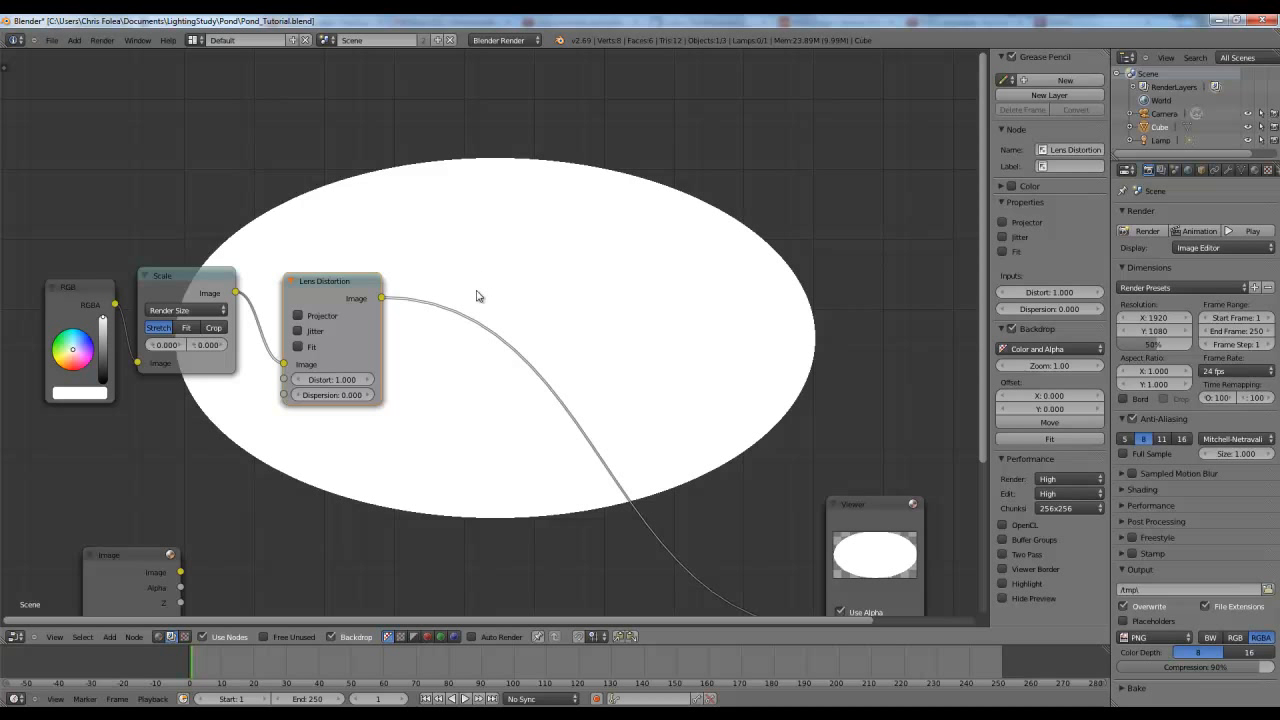
Insert a Mix node after Lens Distortion and feed the distorted image into its second Image input.
key(shift+a)
mouse_move(463, 213)
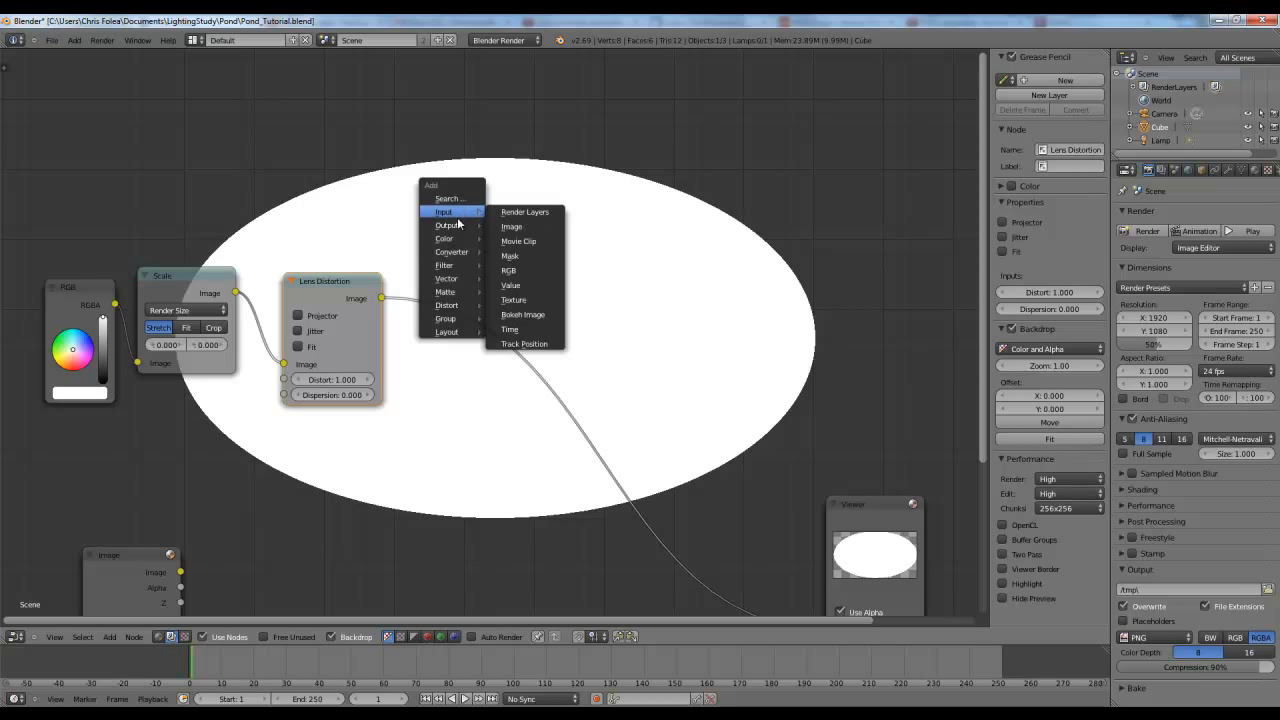
mouse_move(443, 238)
click(510, 238)
click(455, 400)
drag(444, 397, 443, 412)
Rearrange the Lens Distortion and Mix nodes so they sit closer to the start of the chain.
middle_drag(545, 318, 411, 347)
drag(348, 265, 318, 267)
middle_drag(207, 366, 361, 371)
drag(359, 332, 310, 308)
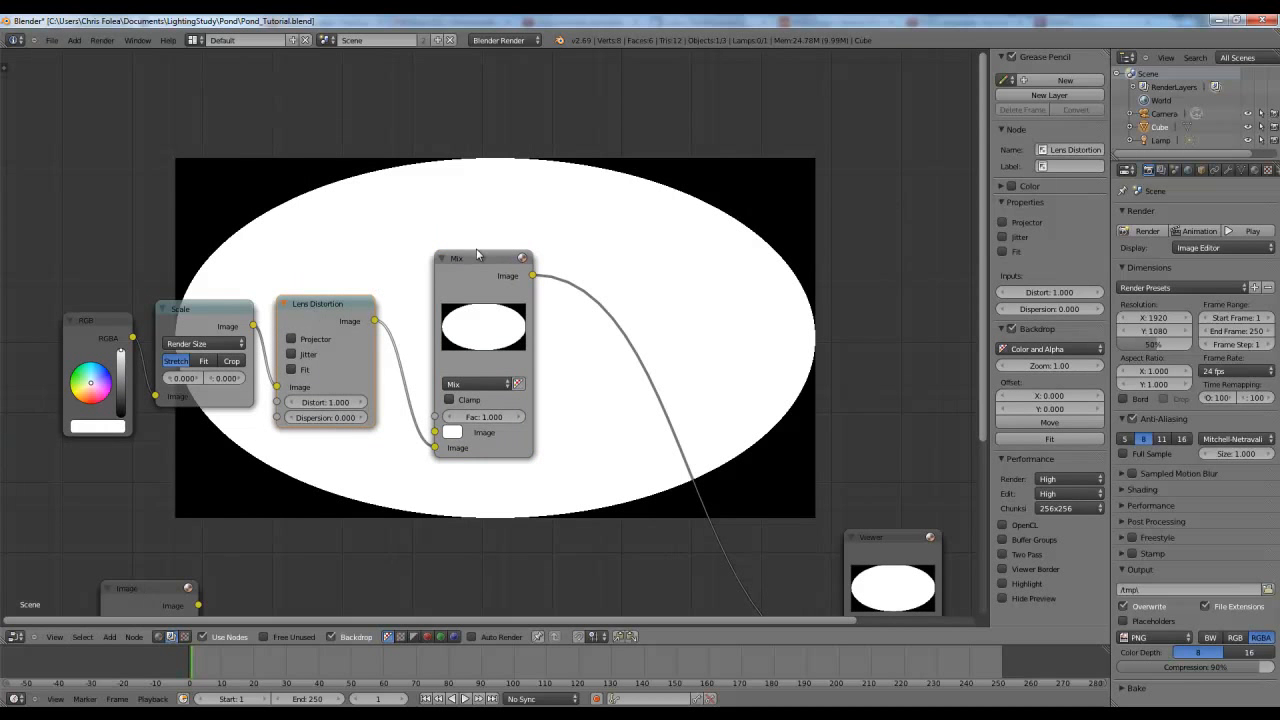
drag(477, 255, 432, 264)
Insert a Blur node after the Mix node, enable Relative and set X and Y to 15%.
key(shift+a)
mouse_move(528, 336)
click(570, 335)
click(537, 337)
click(567, 454)
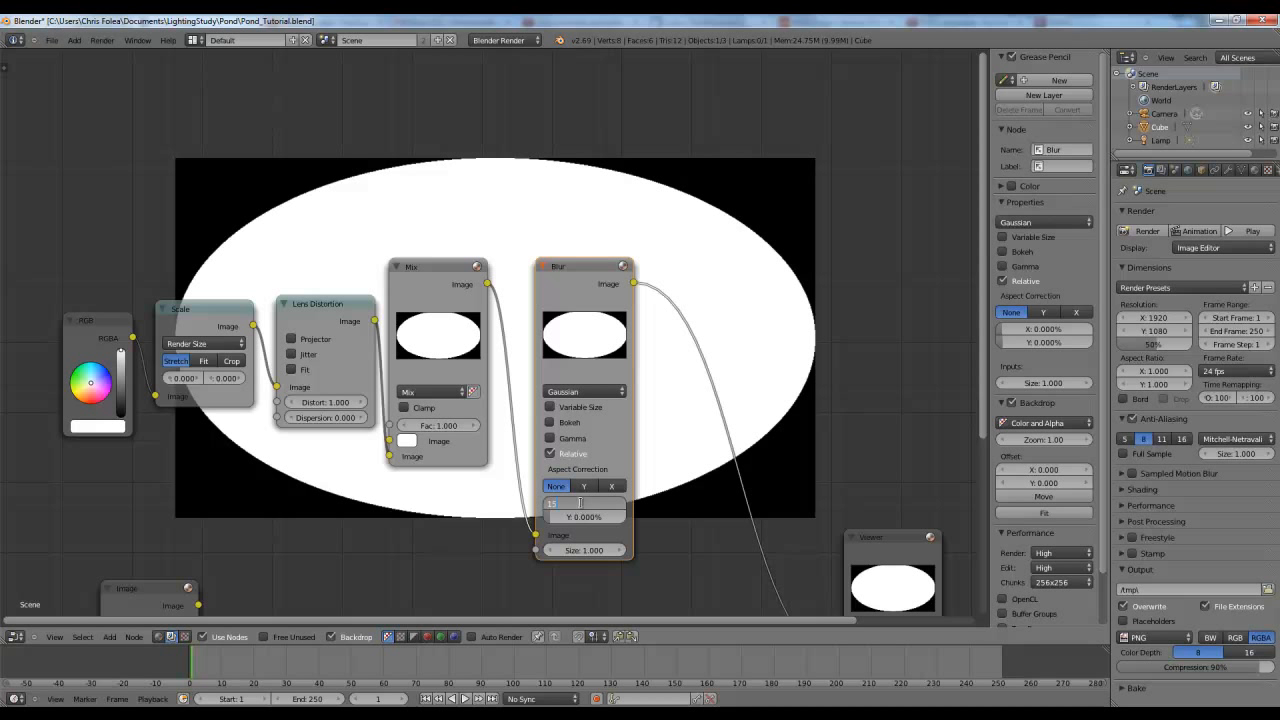
key(Return)
Move the Viewer node up level with the Blur node and shift the Composite node farther out.
scroll(606, 400, down, 3)
drag(605, 430, 615, 250)
drag(726, 405, 859, 405)
drag(395, 212, 375, 211)
Line up the RGB, Scale, Lens Distortion, Mix and Blur nodes in a compact row.
drag(63, 250, 13, 240)
click(123, 247)
drag(123, 247, 70, 243)
drag(198, 246, 131, 242)
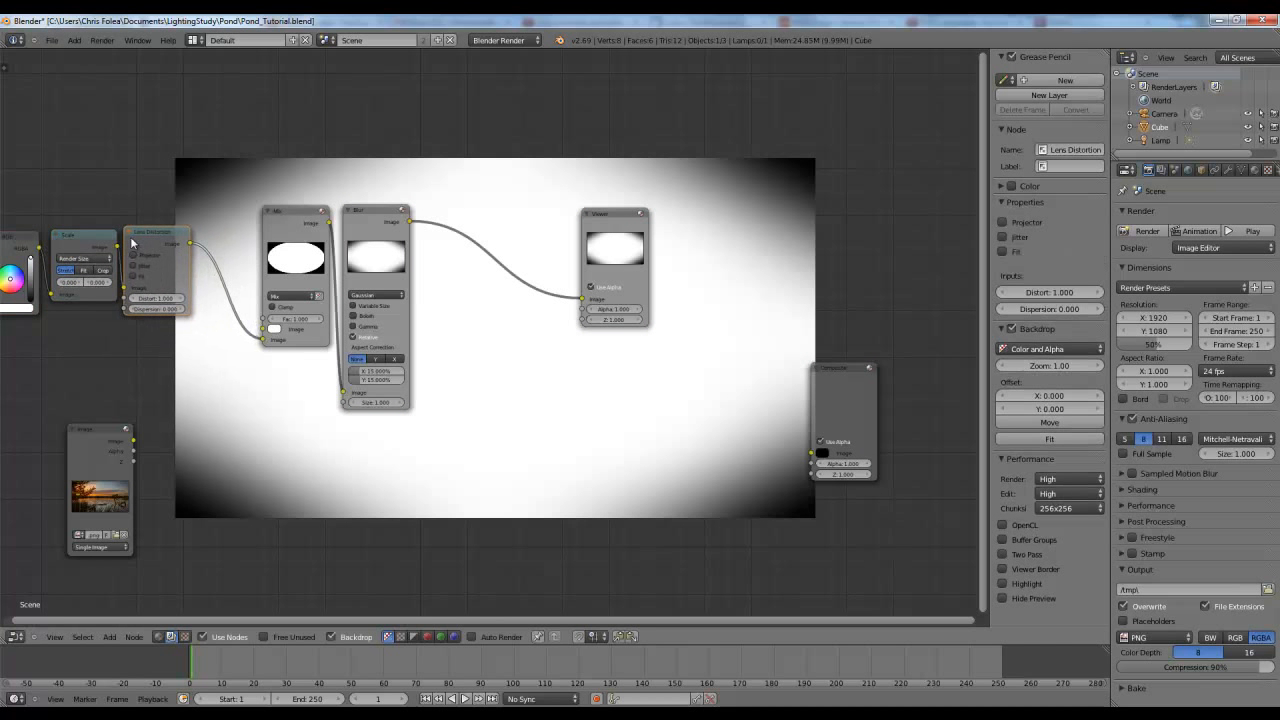
drag(282, 236, 229, 250)
drag(341, 223, 237, 234)
shift+click(247, 227)
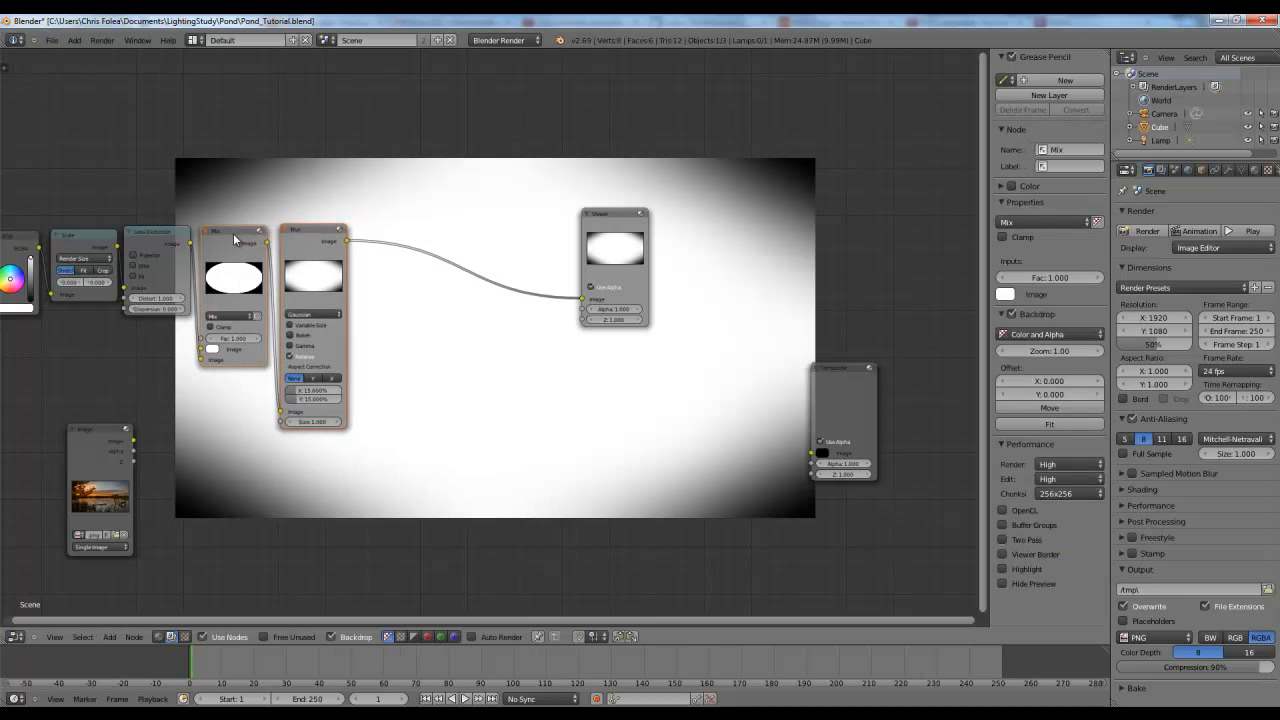
Move the Viewer node farther from the Blur node to leave space for more nodes.
middle_drag(432, 265, 511, 281)
click(686, 250)
drag(686, 250, 839, 245)
click(402, 268)
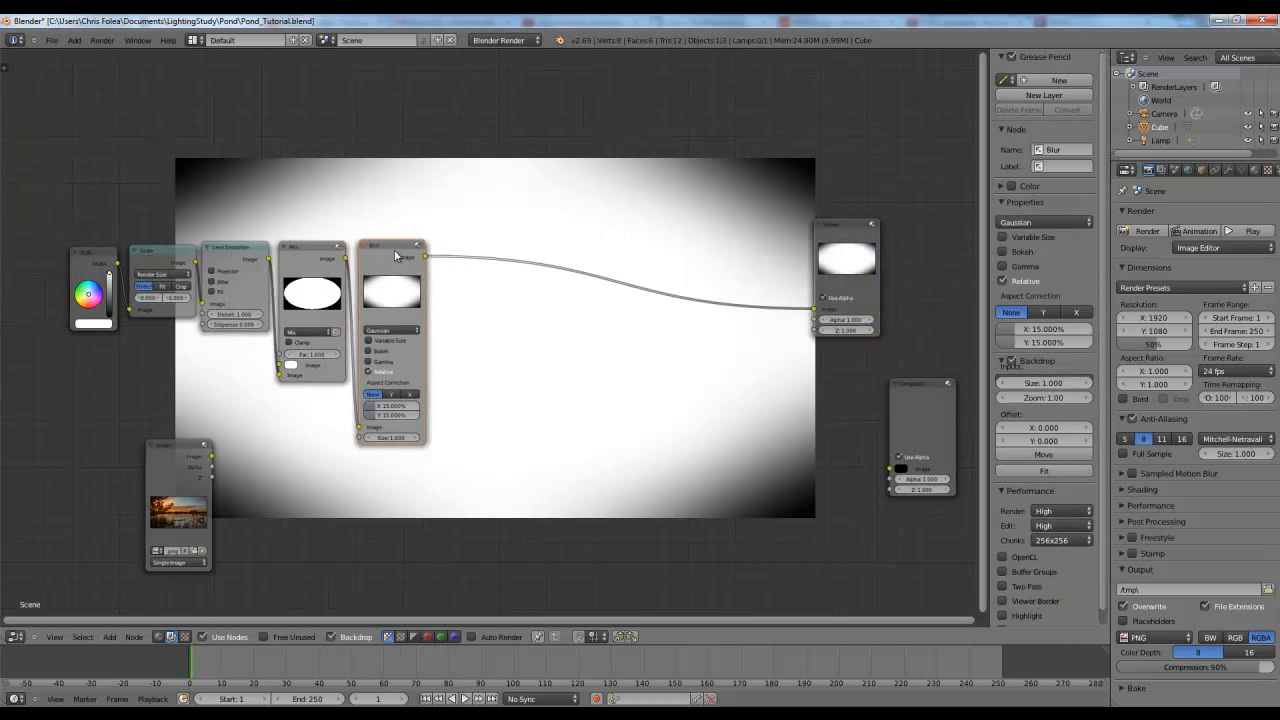
Insert an Invert node on the link between the Blur and Viewer nodes.
key(shift+a)
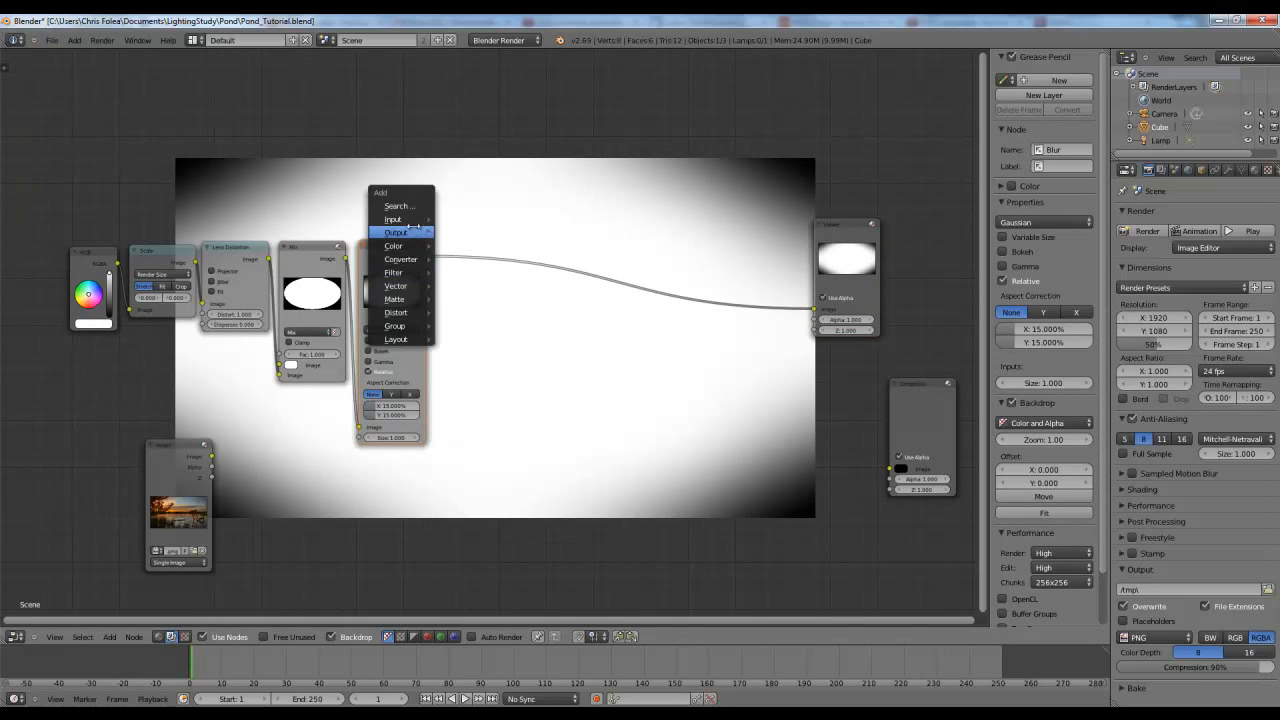
mouse_move(405, 246)
click(460, 275)
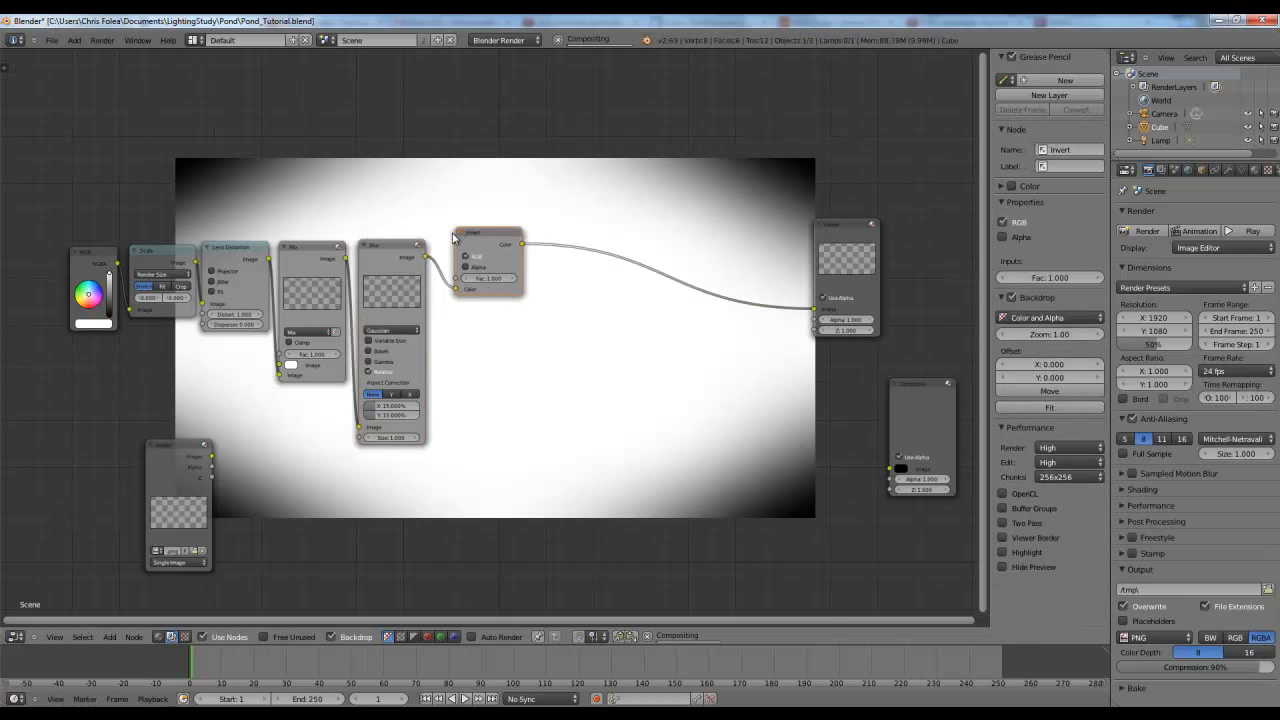
click(445, 272)
Move the Image node directly beneath the Blur node.
drag(147, 451, 352, 481)
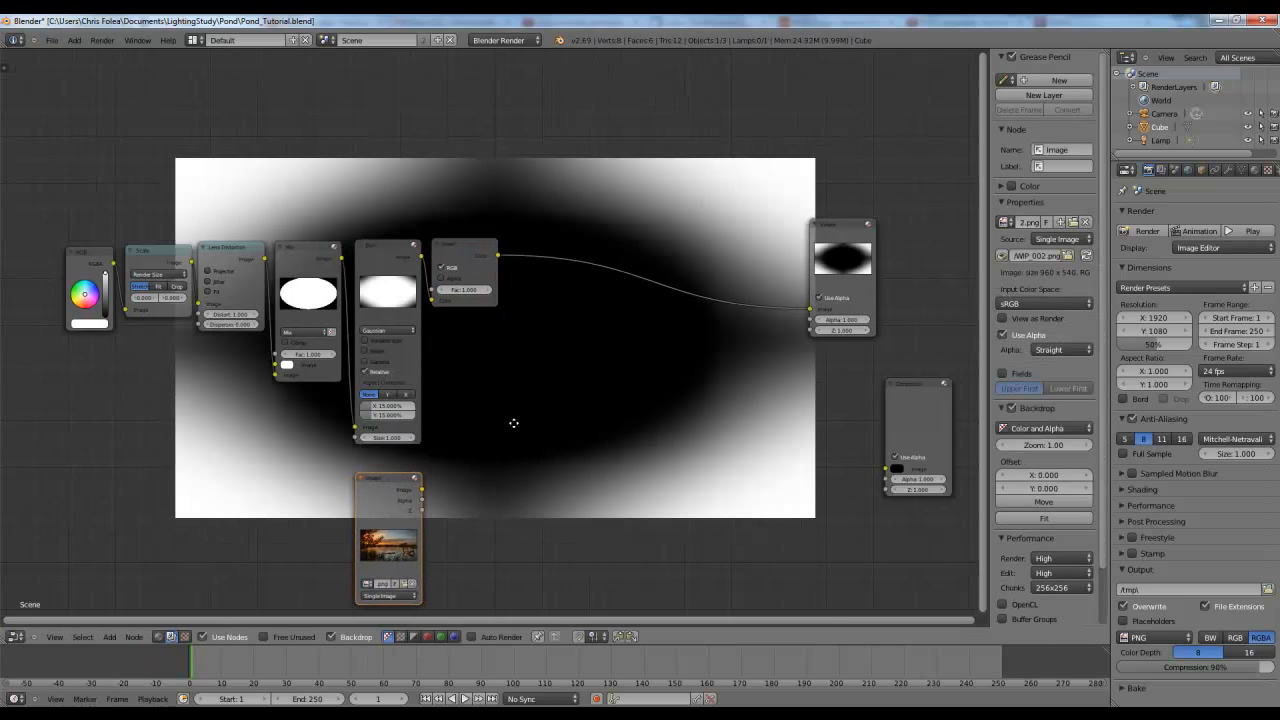
middle_drag(492, 328, 329, 266)
middle_drag(375, 313, 386, 354)
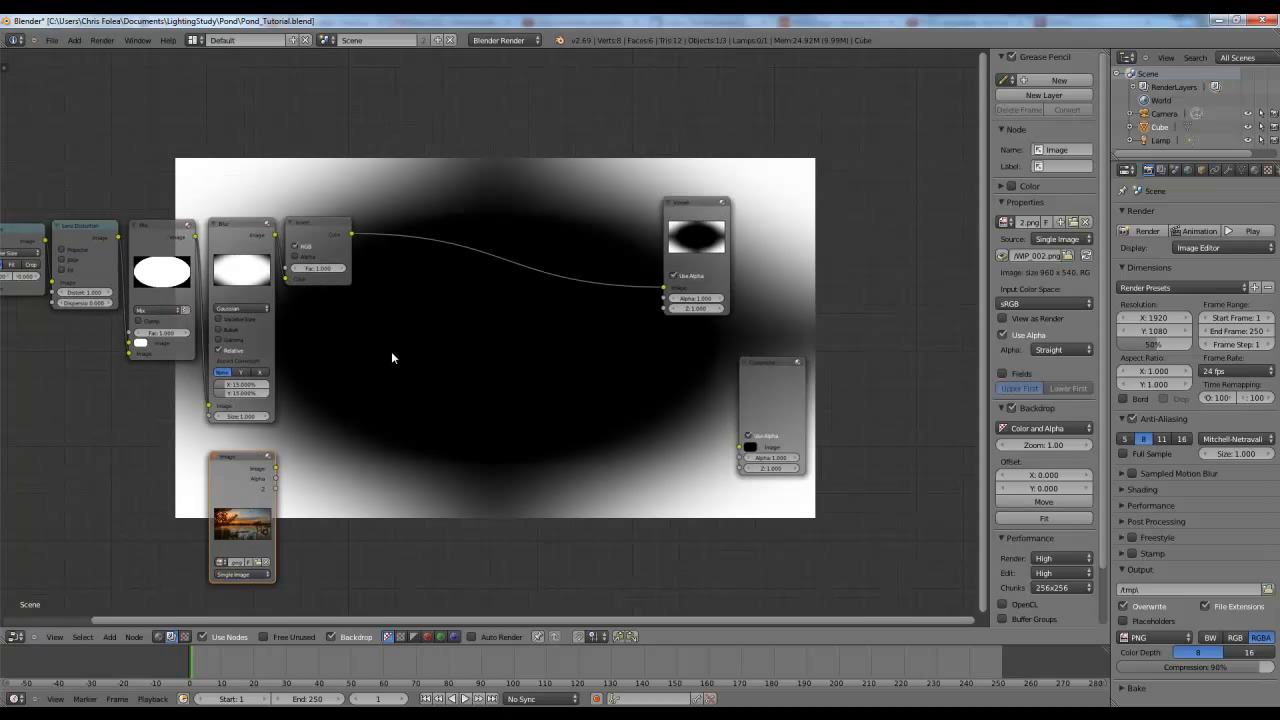
Add an RGB Curves node using the Invert output as Fac and the photo as Image, and send it to the Viewer.
key(shift+a)
mouse_move(390, 355)
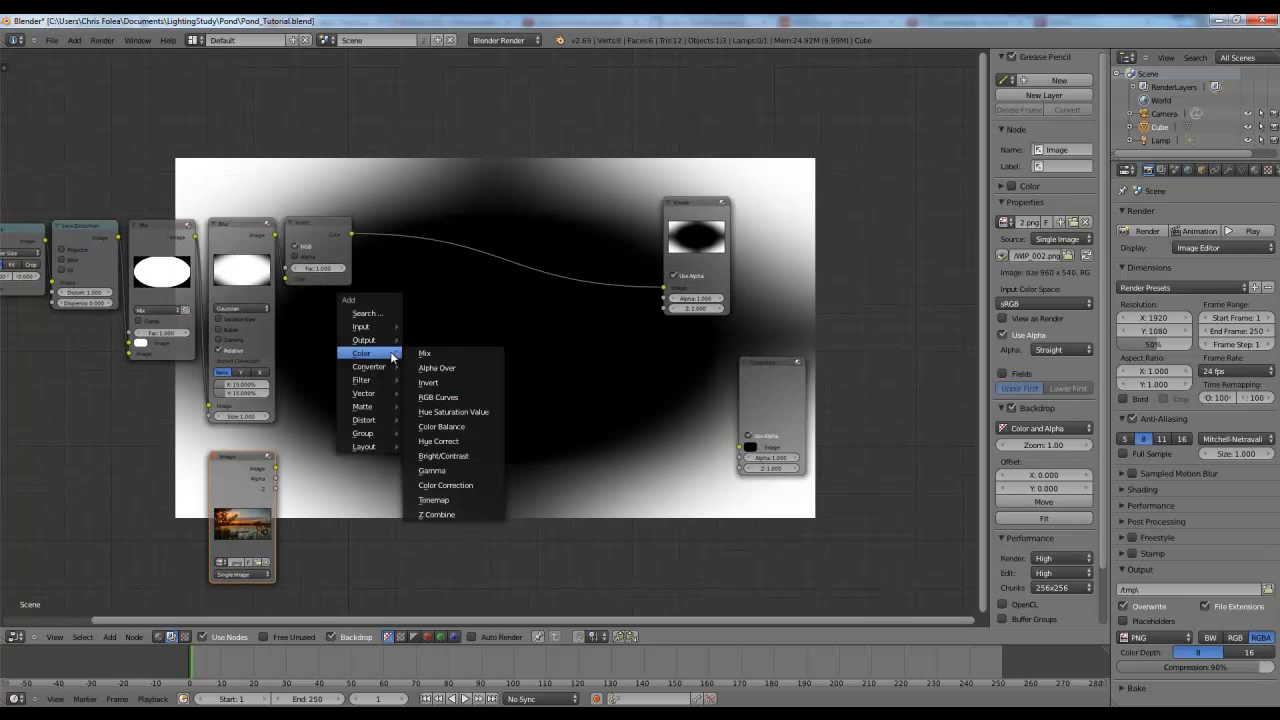
click(446, 399)
drag(351, 234, 410, 493)
drag(275, 467, 410, 493)
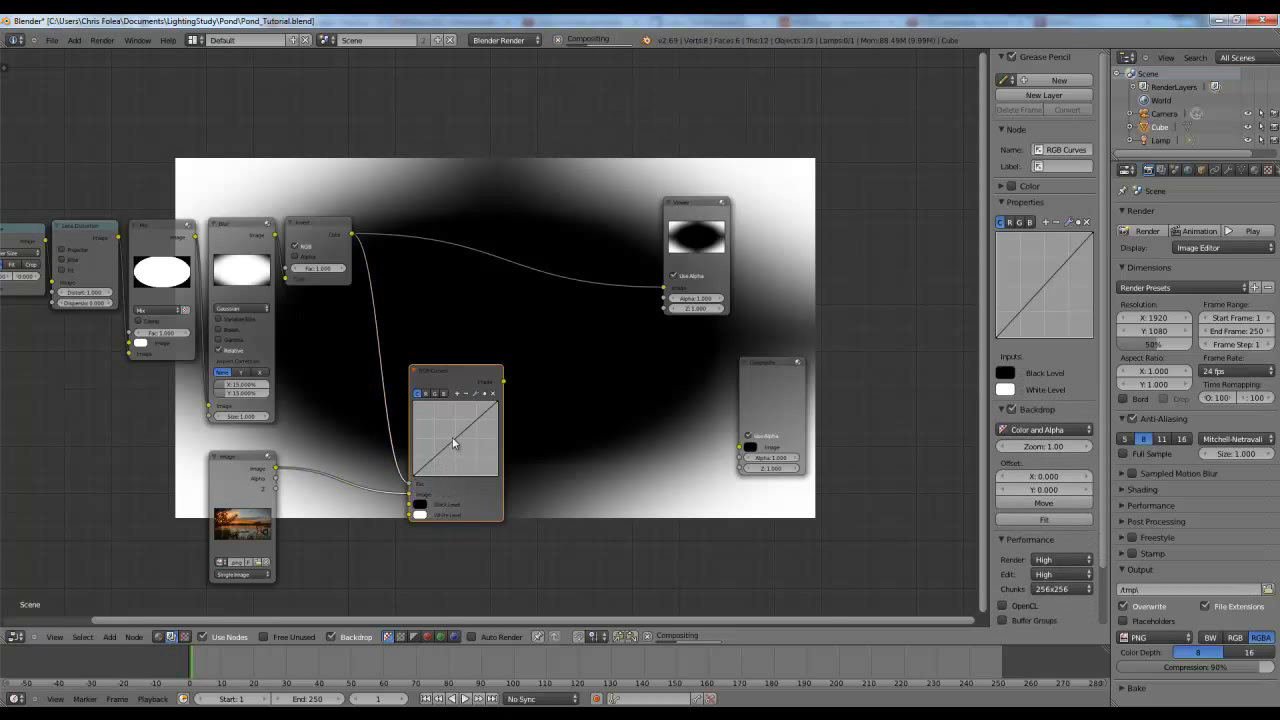
ctrl+shift+click(460, 380)
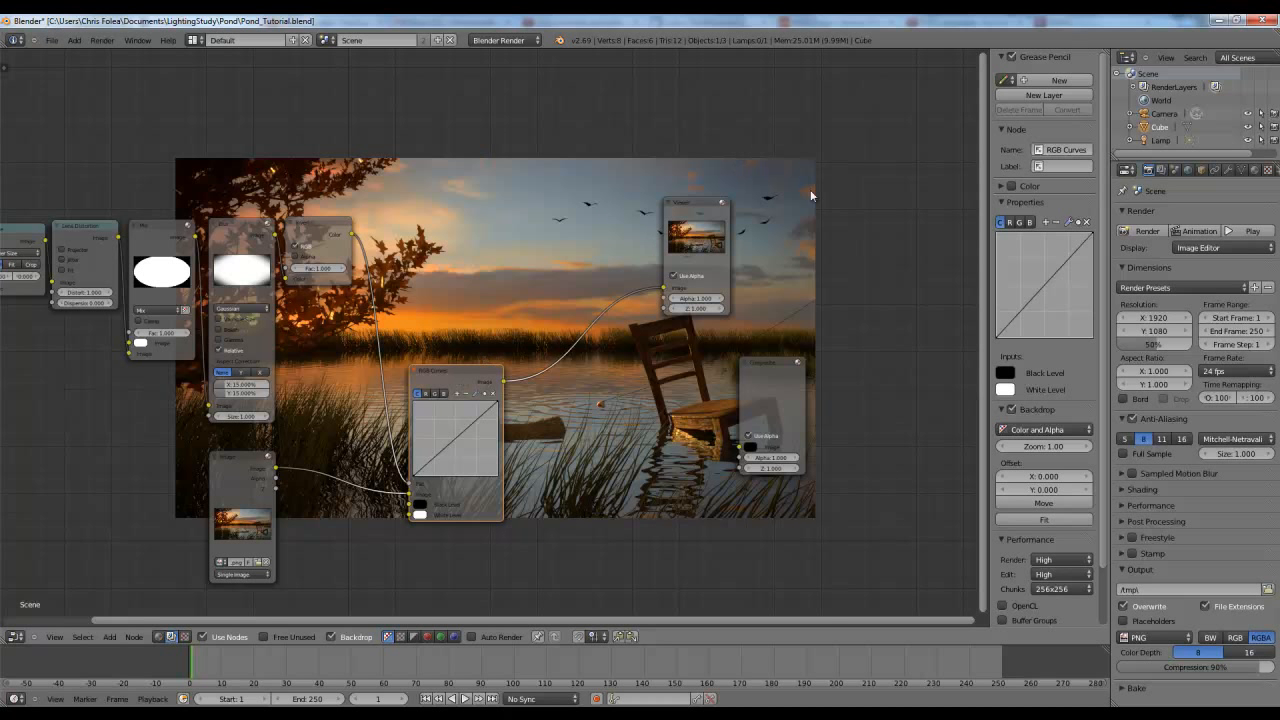
In RGB Curves, bend the combined curve down to about (0.63, 0.36), add a red point near (0.47, 0.50) and raise blue to about (0.48, 0.56).
drag(466, 429, 467, 451)
click(426, 393)
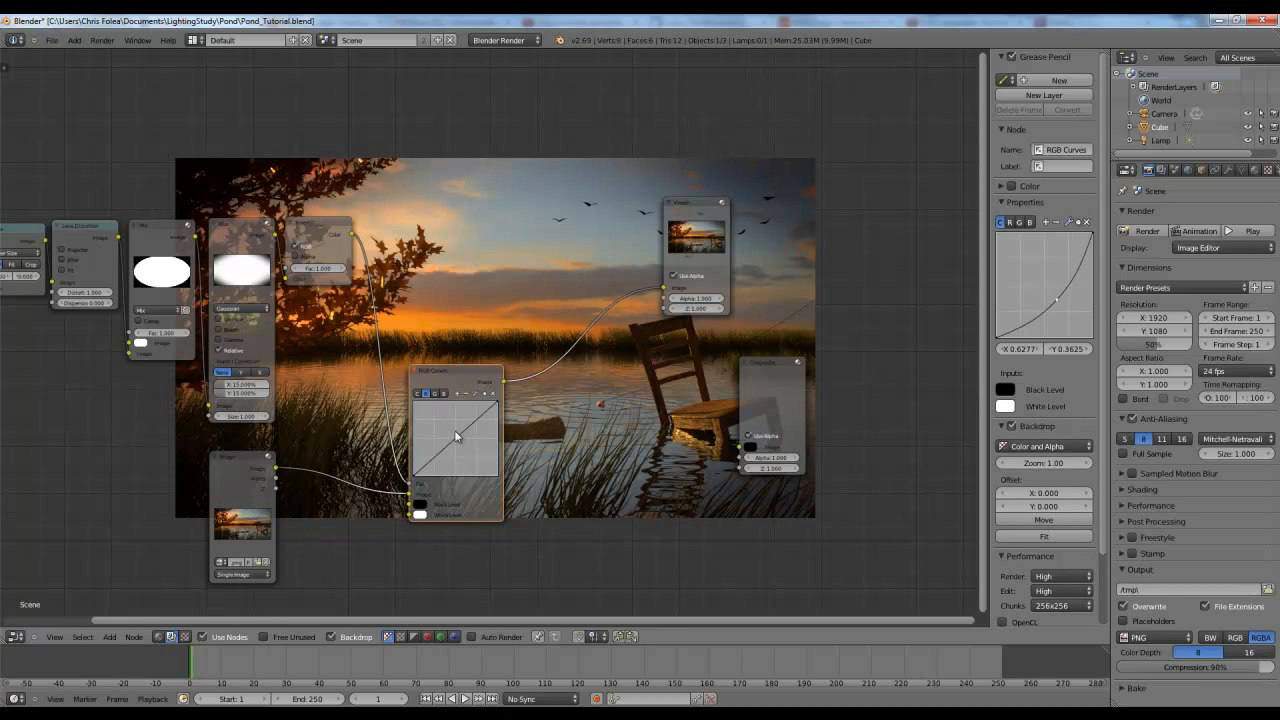
click(454, 436)
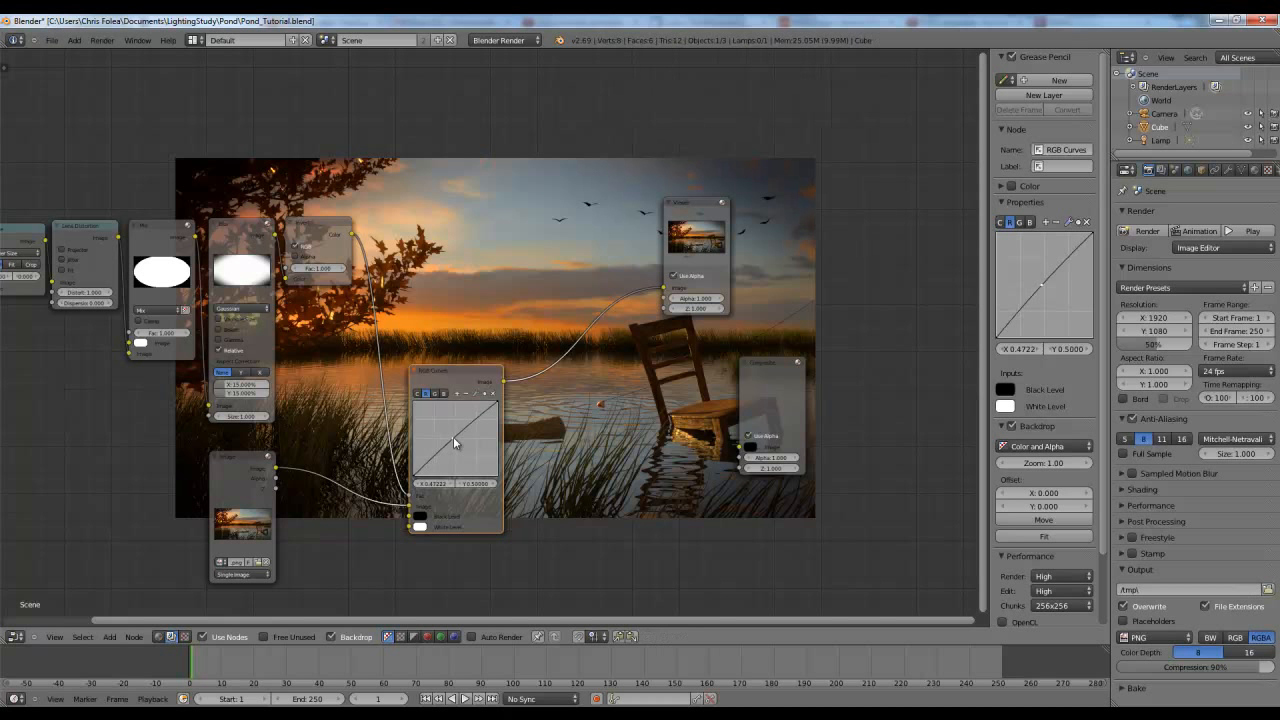
click(443, 394)
drag(452, 436, 454, 434)
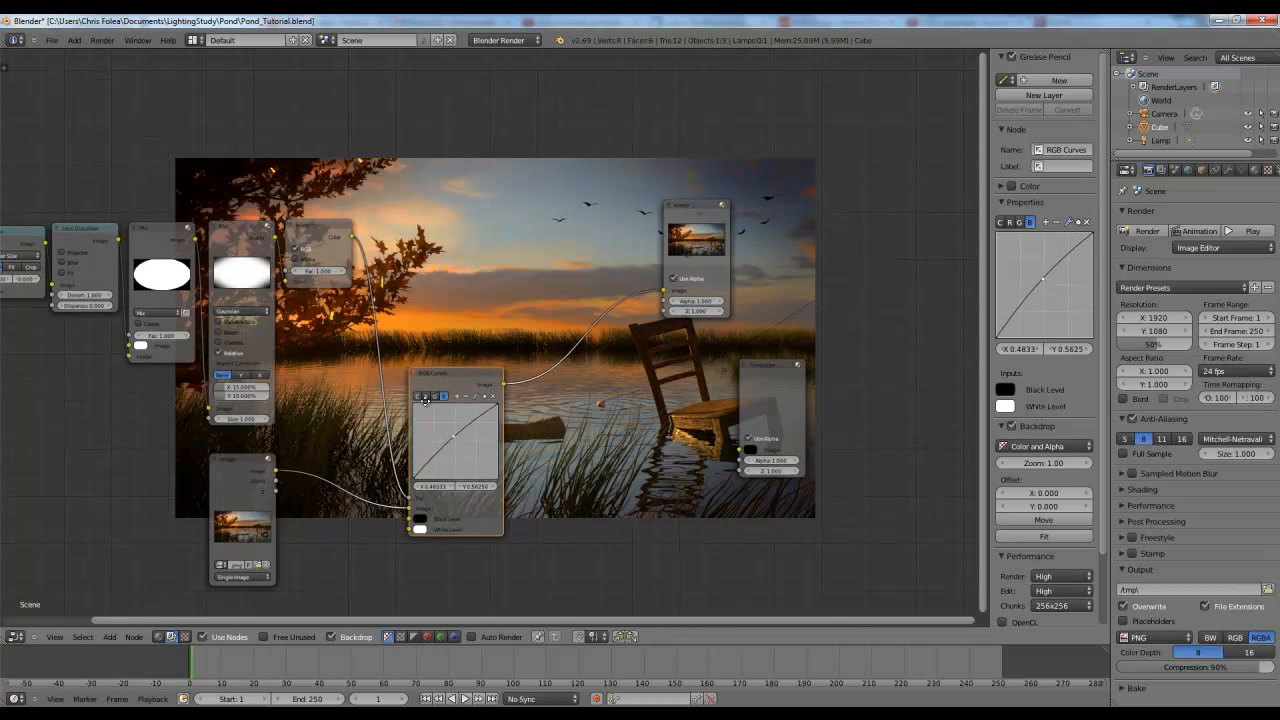
Move the RGB Curves node up beside the Invert node, in line with the mask nodes.
middle_drag(425, 400, 466, 435)
scroll(466, 435, down, 1)
middle_drag(395, 358, 590, 425)
click(588, 342)
click(495, 345)
click(256, 340)
click(212, 338)
middle_drag(361, 377, 326, 299)
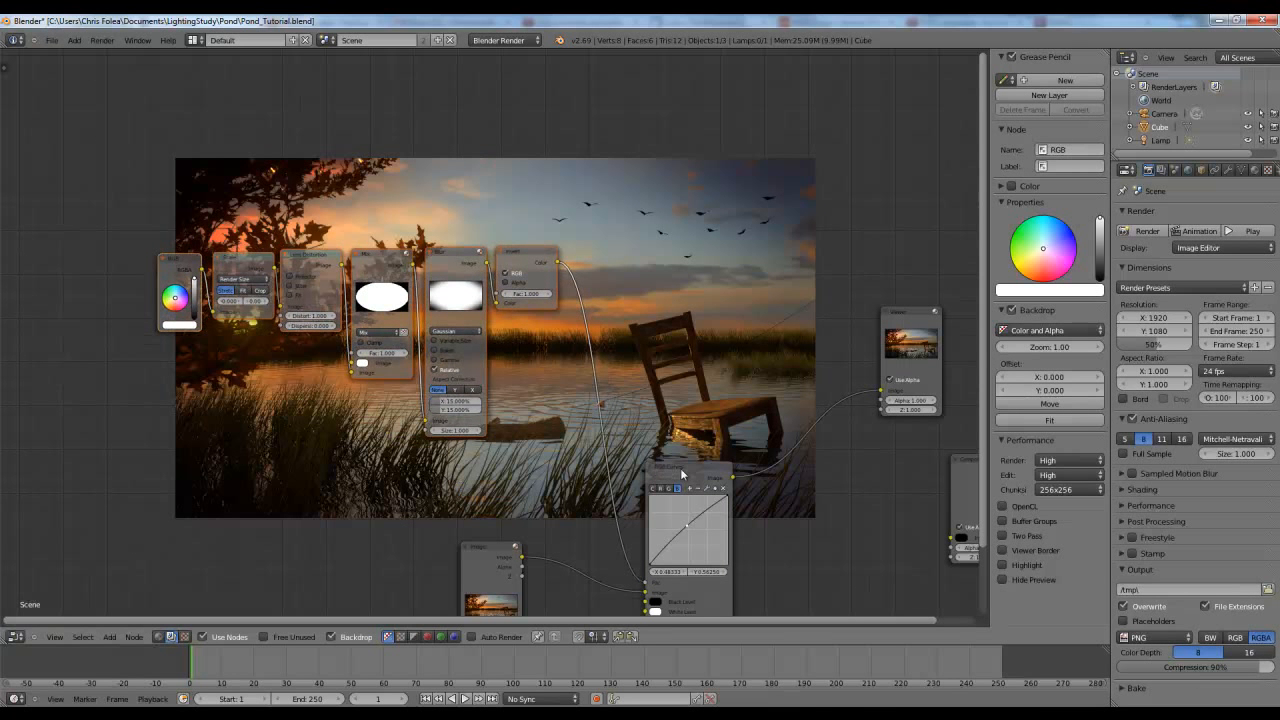
drag(664, 470, 636, 268)
Group the RGB, Scale, Lens Distortion, Mix, Blur, Invert and RGB Curves nodes into one node group.
click(470, 267)
shift+click(467, 266)
shift+click(342, 264)
shift+click(377, 258)
shift+click(242, 255)
shift+click(166, 262)
drag(122, 205, 812, 450)
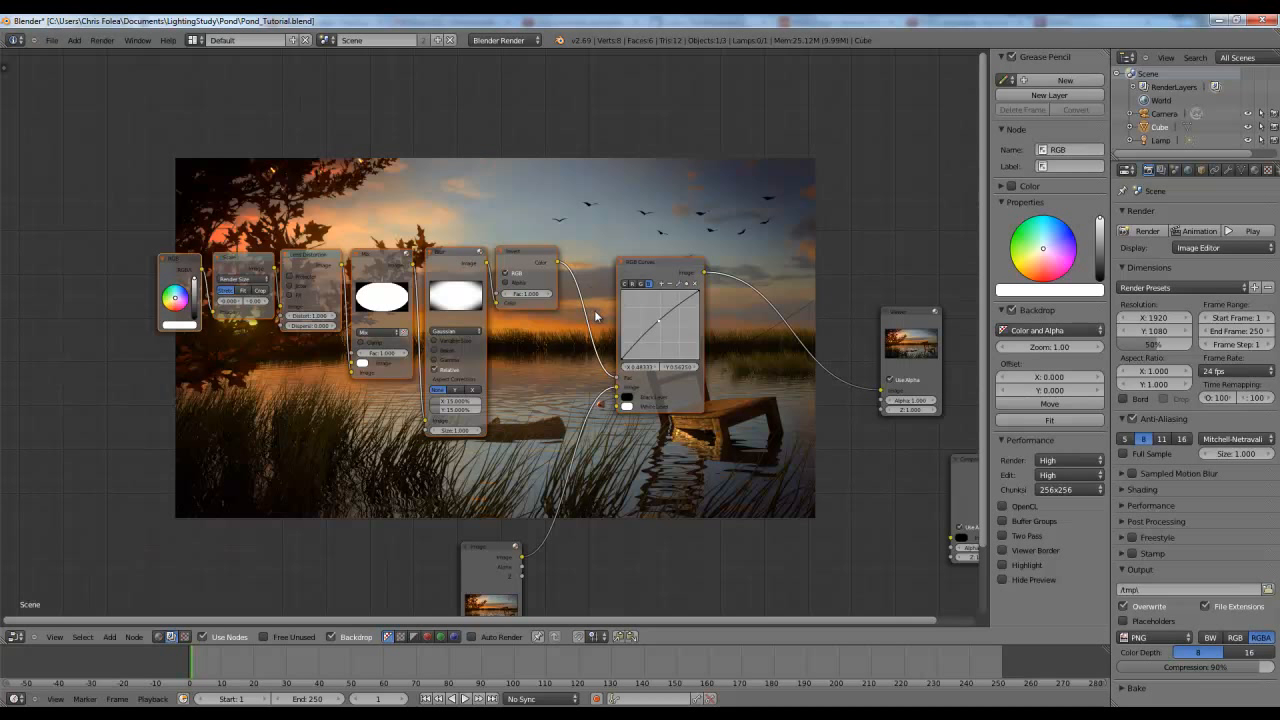
key(ctrl+g)
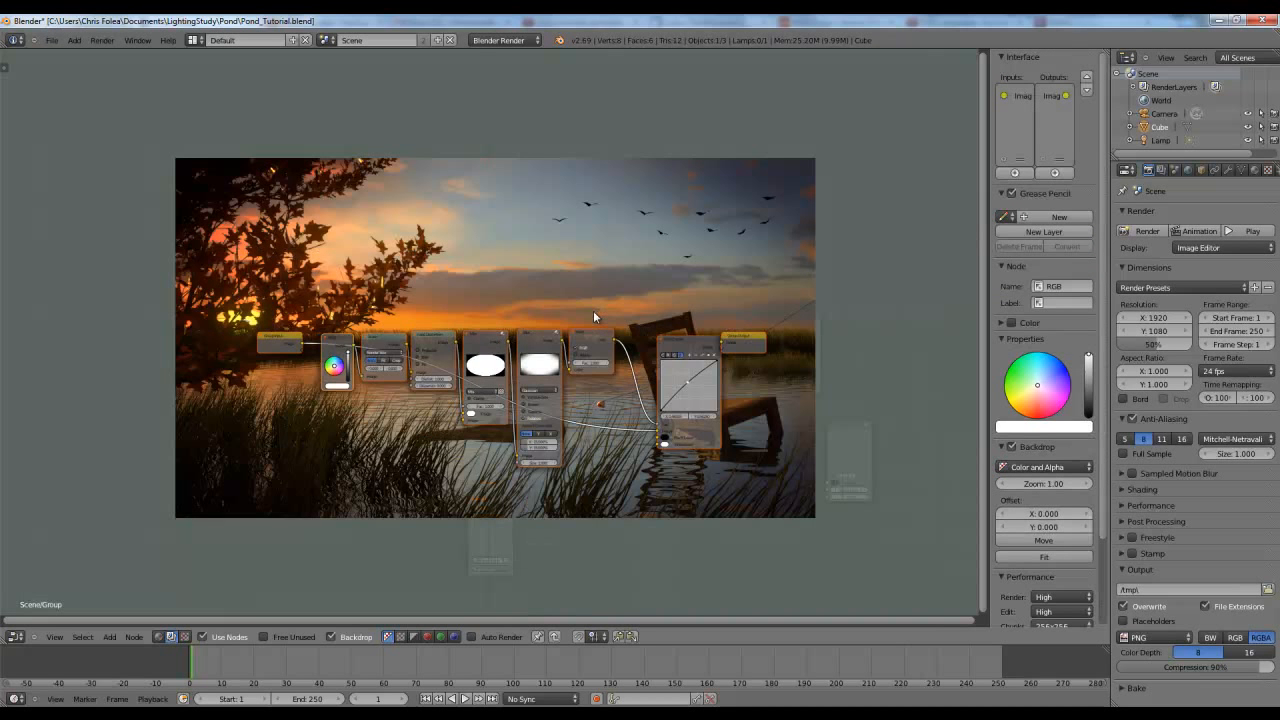
Leave the node group and rearrange the Image and group nodes ahead of the Viewer node.
key(Tab)
drag(433, 285, 565, 337)
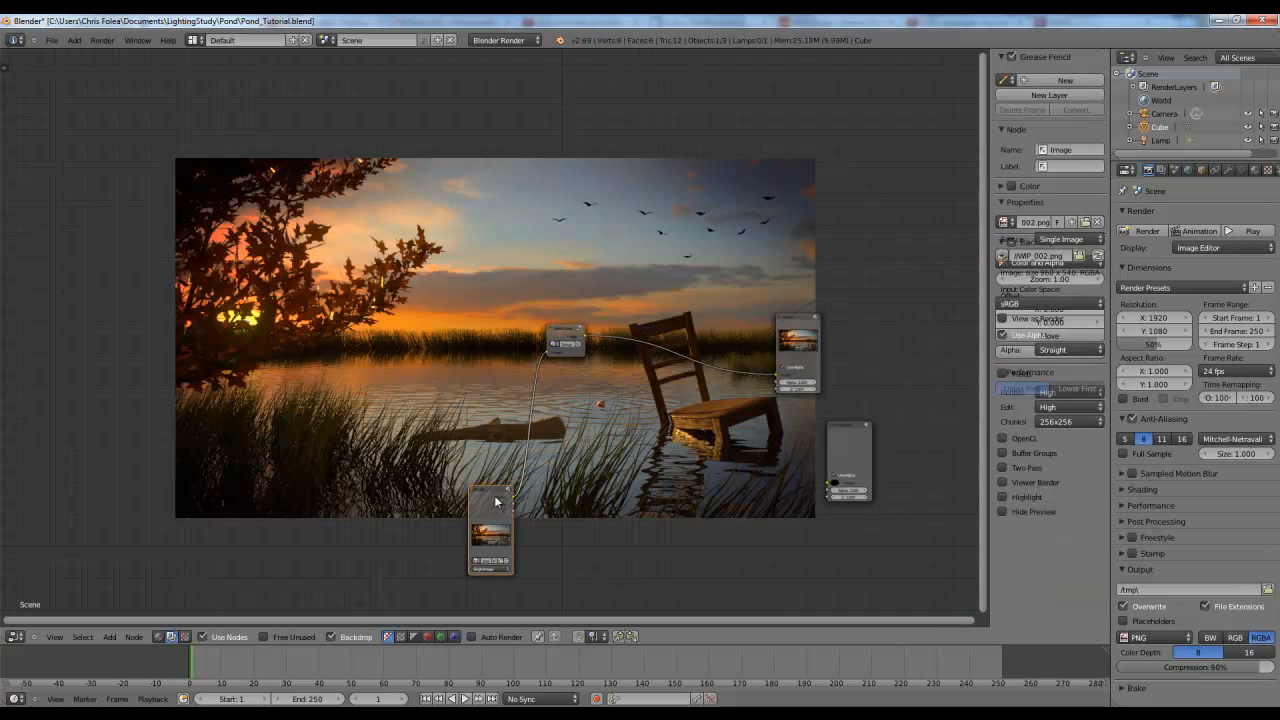
drag(491, 505, 348, 426)
drag(565, 341, 523, 299)
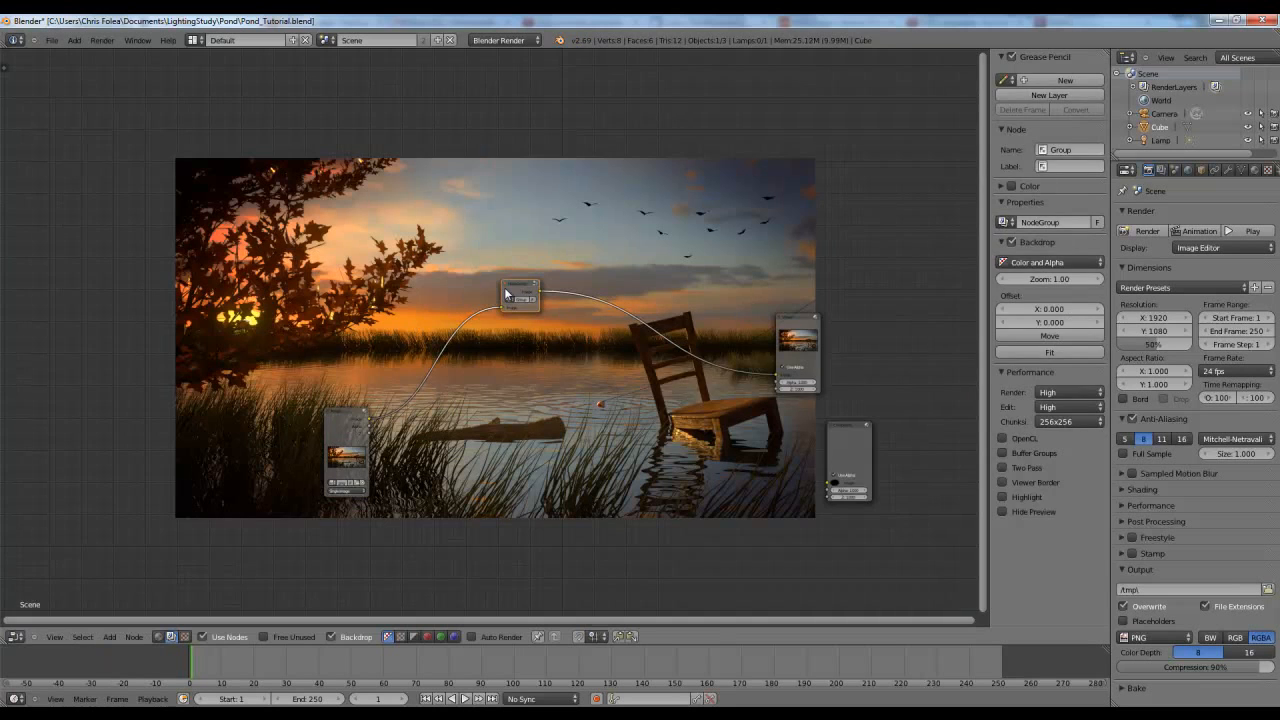
key(Tab)
key(Tab)
key(Tab)
key(Tab)
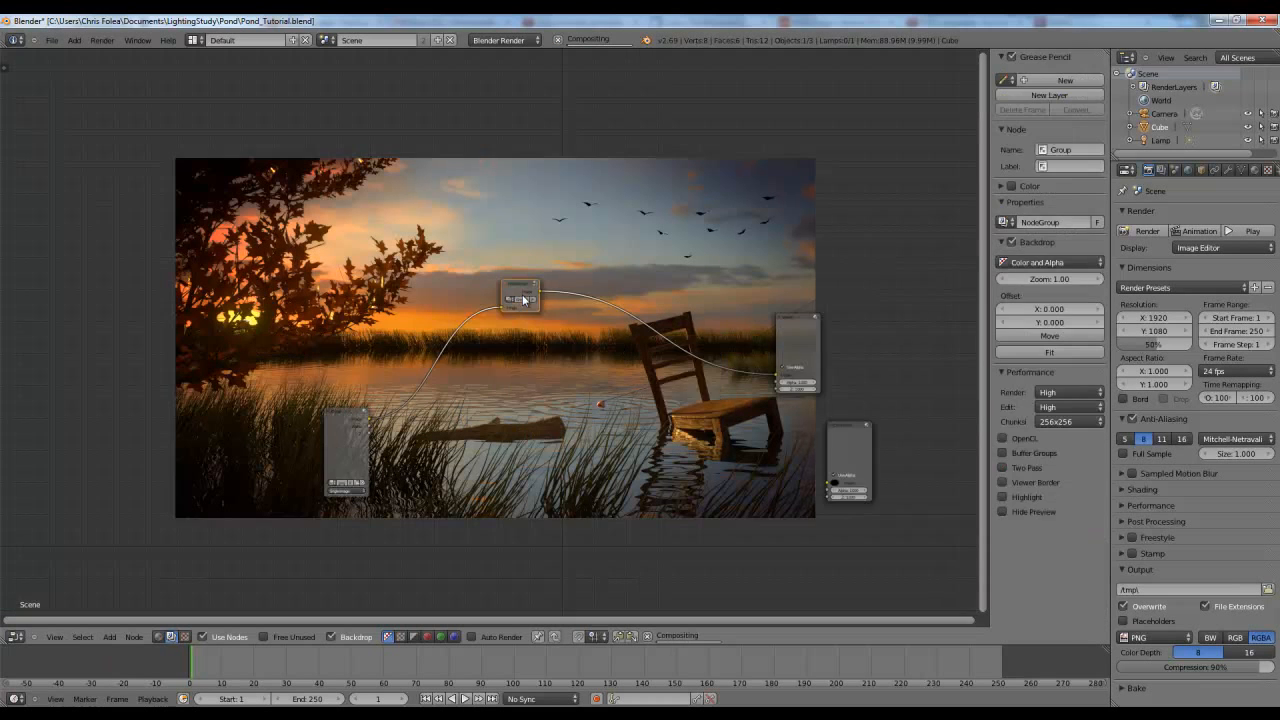
key(Tab)
key(Tab)
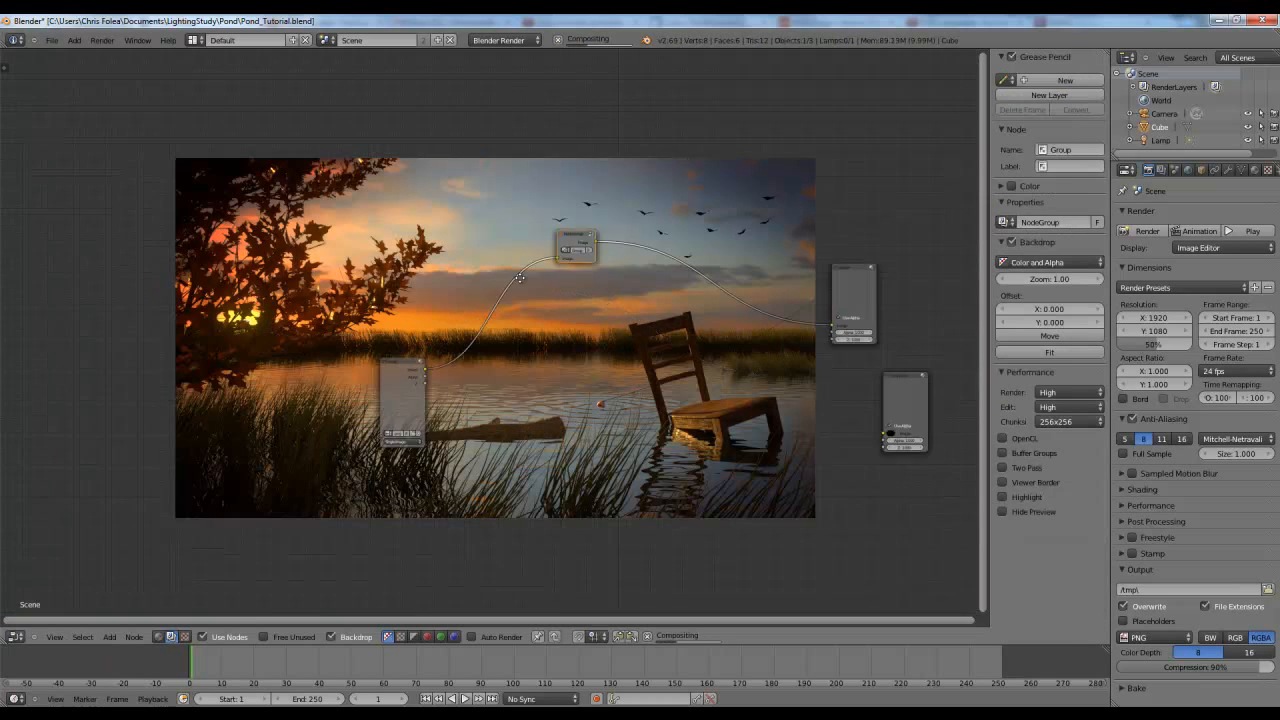
Open the node group and move the Group Input, RGB, Scale, Lens Distortion and Mix nodes away from the Blur node.
scroll(438, 401, up, 1)
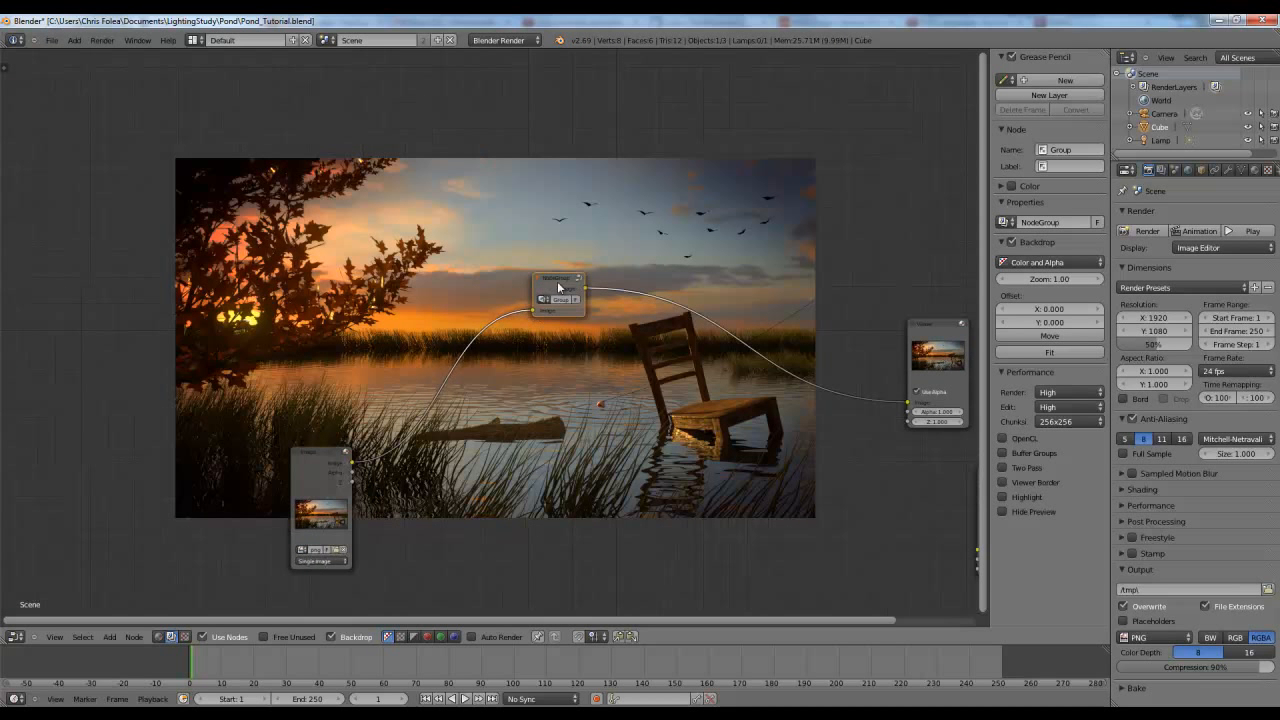
key(Tab)
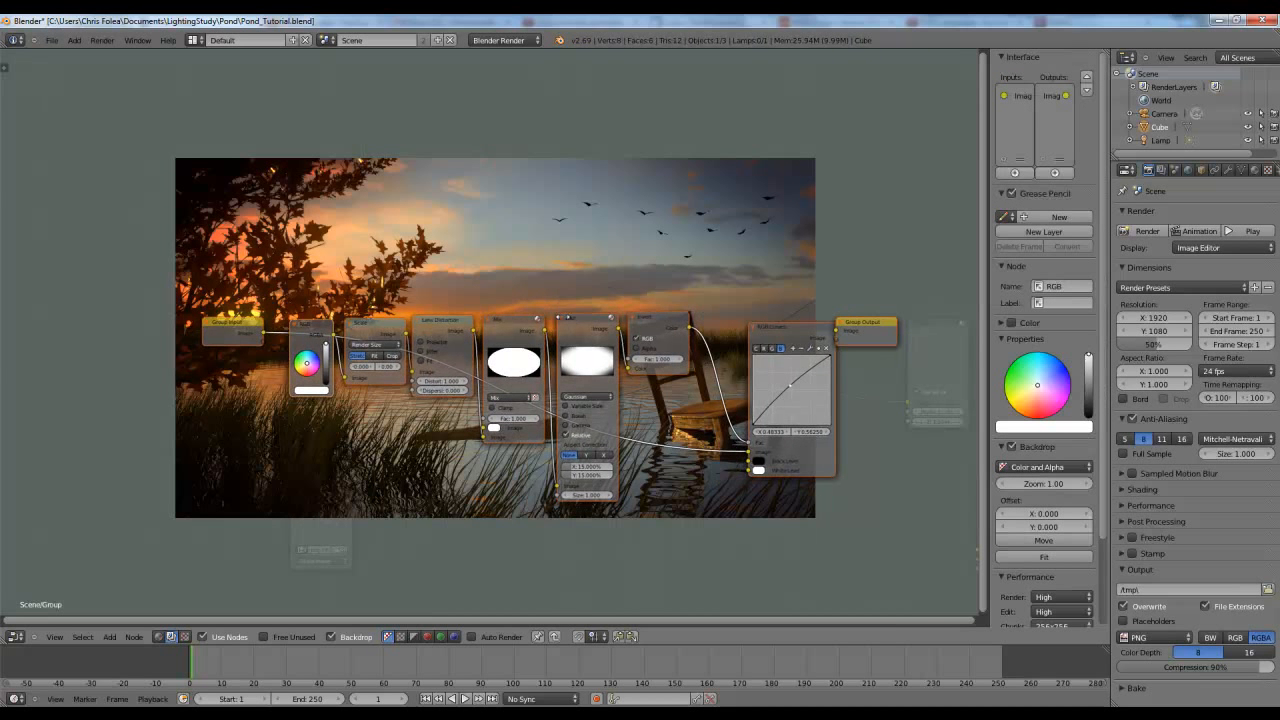
click(239, 326)
click(308, 326)
click(428, 330)
click(374, 326)
click(513, 320)
scroll(508, 312, up, 2)
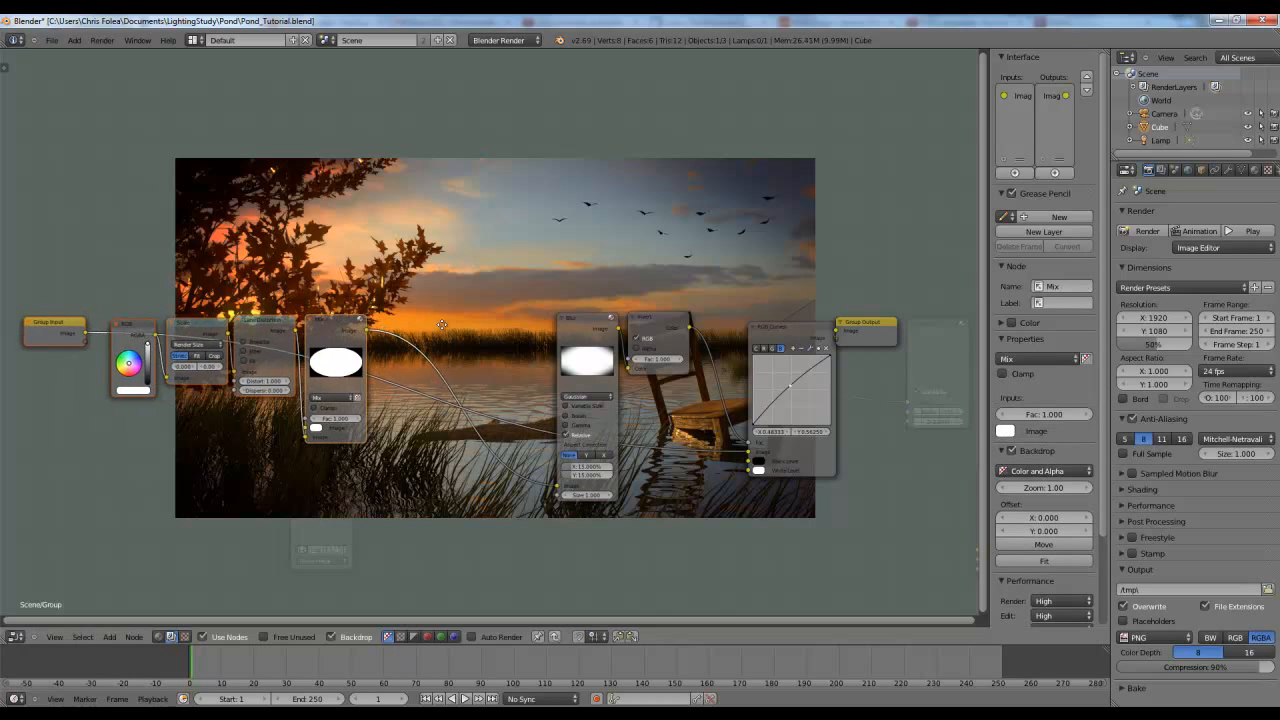
key(g)
click(345, 260)
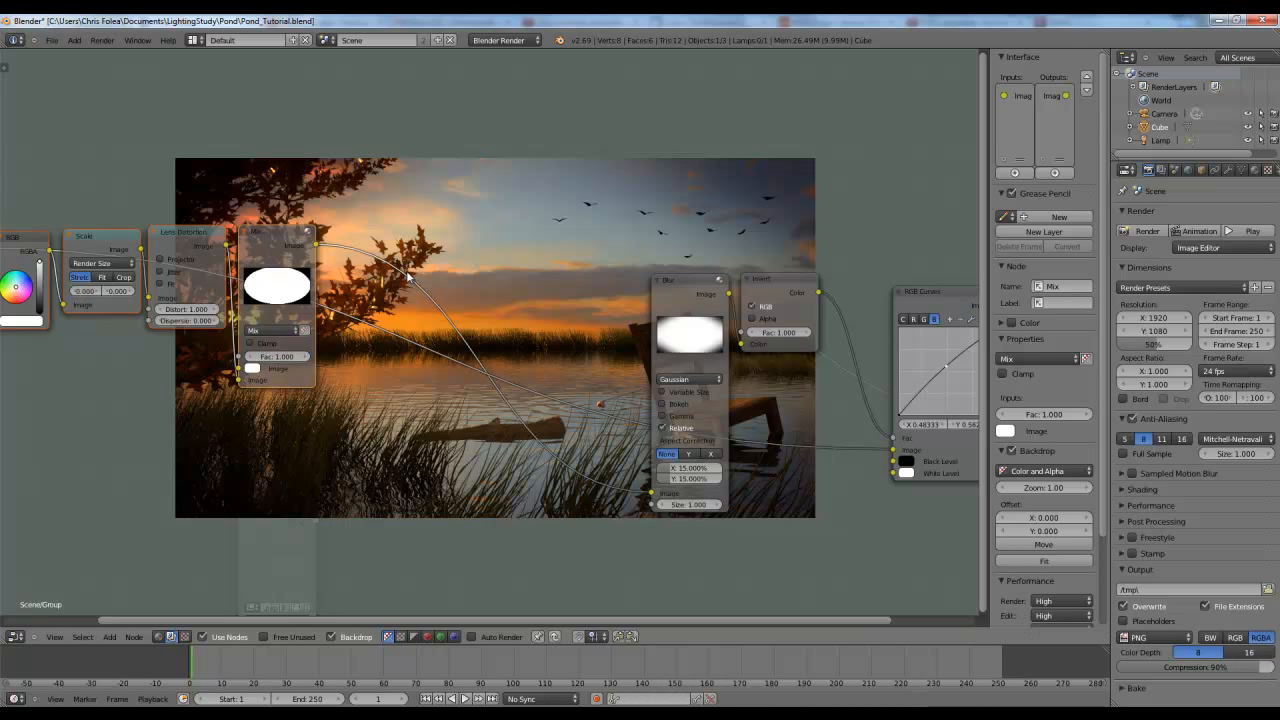
Insert a second Scale node on the link between the Mix and Blur nodes.
key(shift+a)
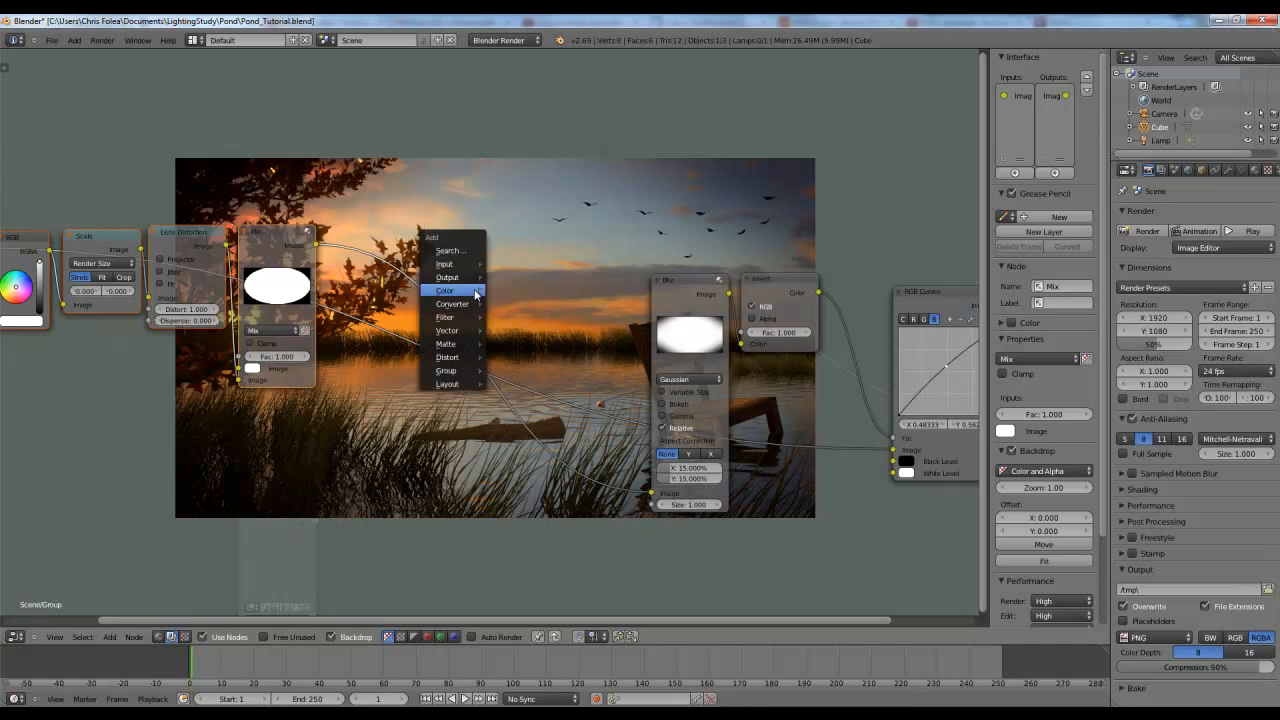
mouse_move(462, 320)
mouse_move(453, 358)
click(535, 360)
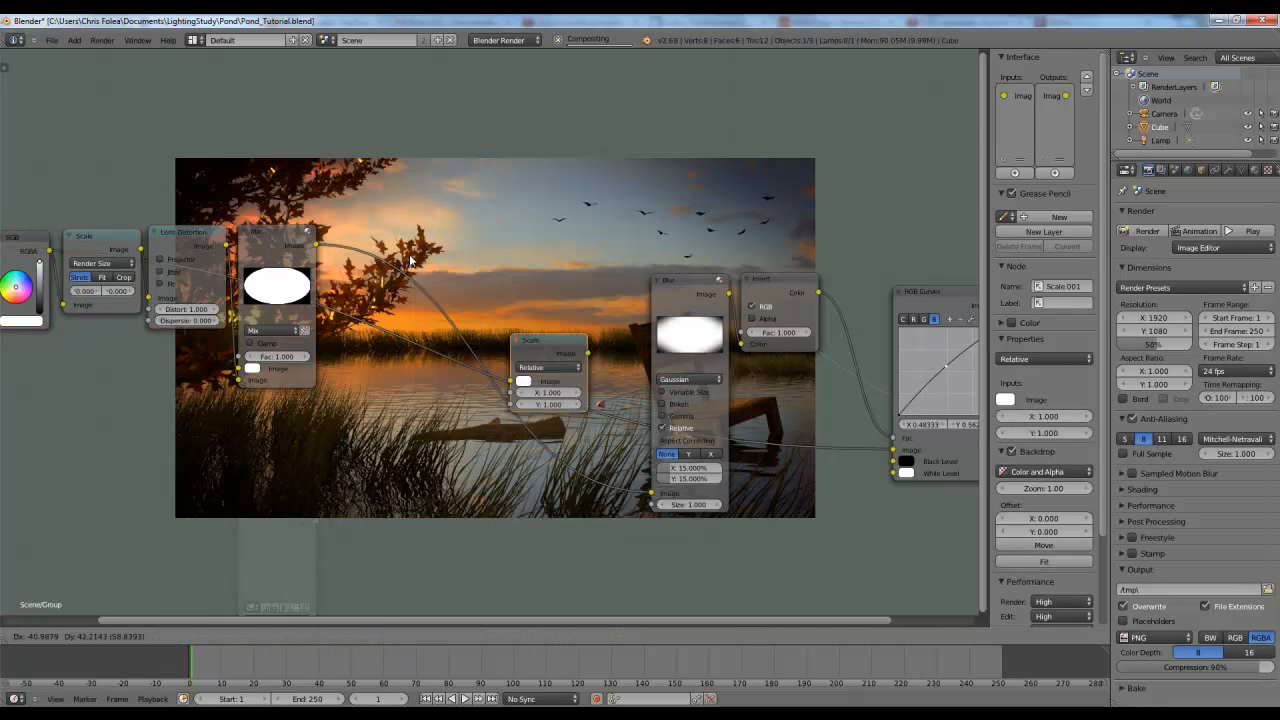
click(369, 280)
Try the new Scale node with X at 0.600 and Y at 0.900.
click(369, 280)
click(369, 280)
click(369, 280)
click(369, 280)
click(369, 287)
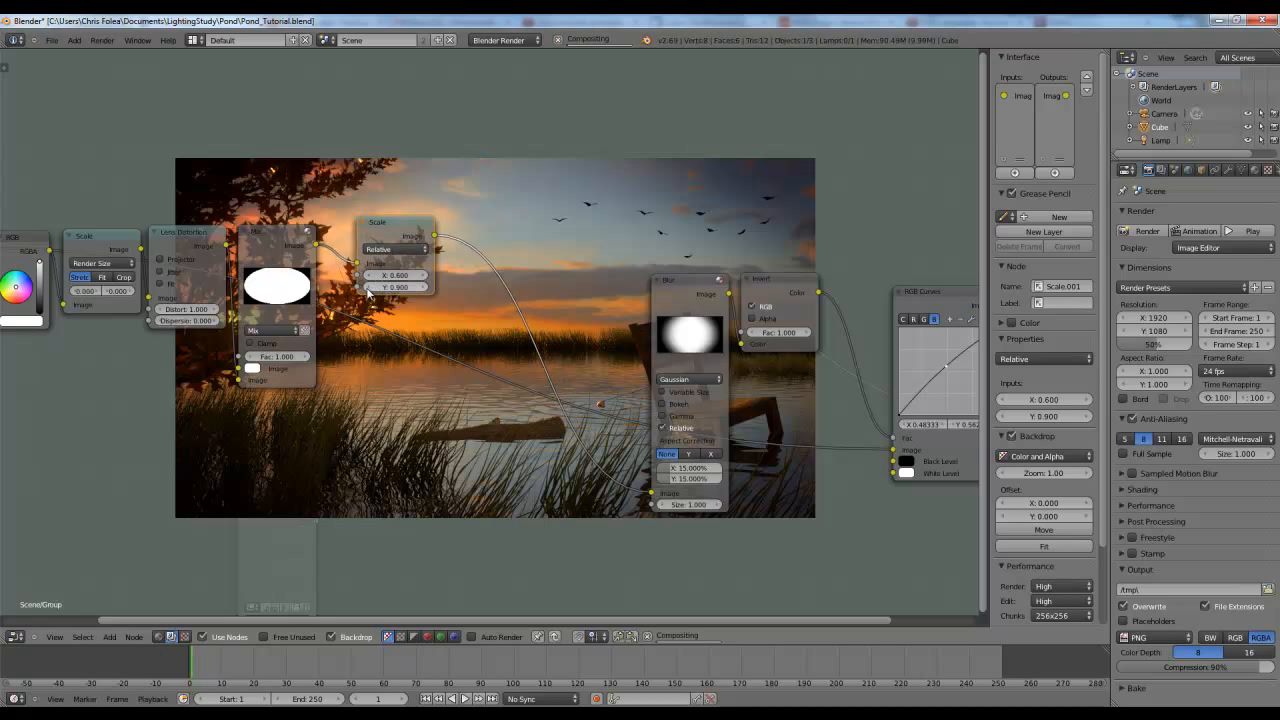
Preview the new Scale node's output in a Viewer node and set its X and Y to 1.000.
ctrl+shift+click(404, 238)
drag(367, 284, 427, 277)
click(426, 276)
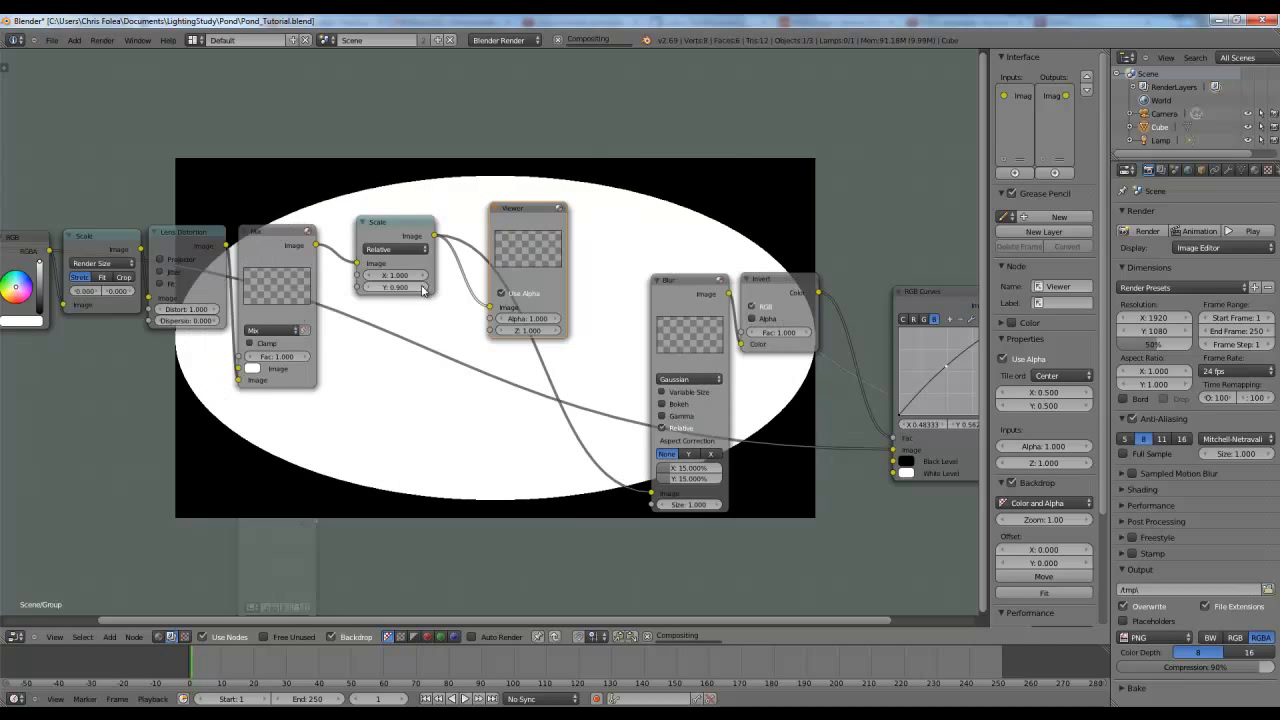
click(424, 287)
Expose the new Scale node's X and Y as group inputs by linking them to the Group Input node.
scroll(423, 290, down, 1)
middle_drag(400, 305, 656, 318)
scroll(590, 348, down, 2)
drag(659, 291, 346, 288)
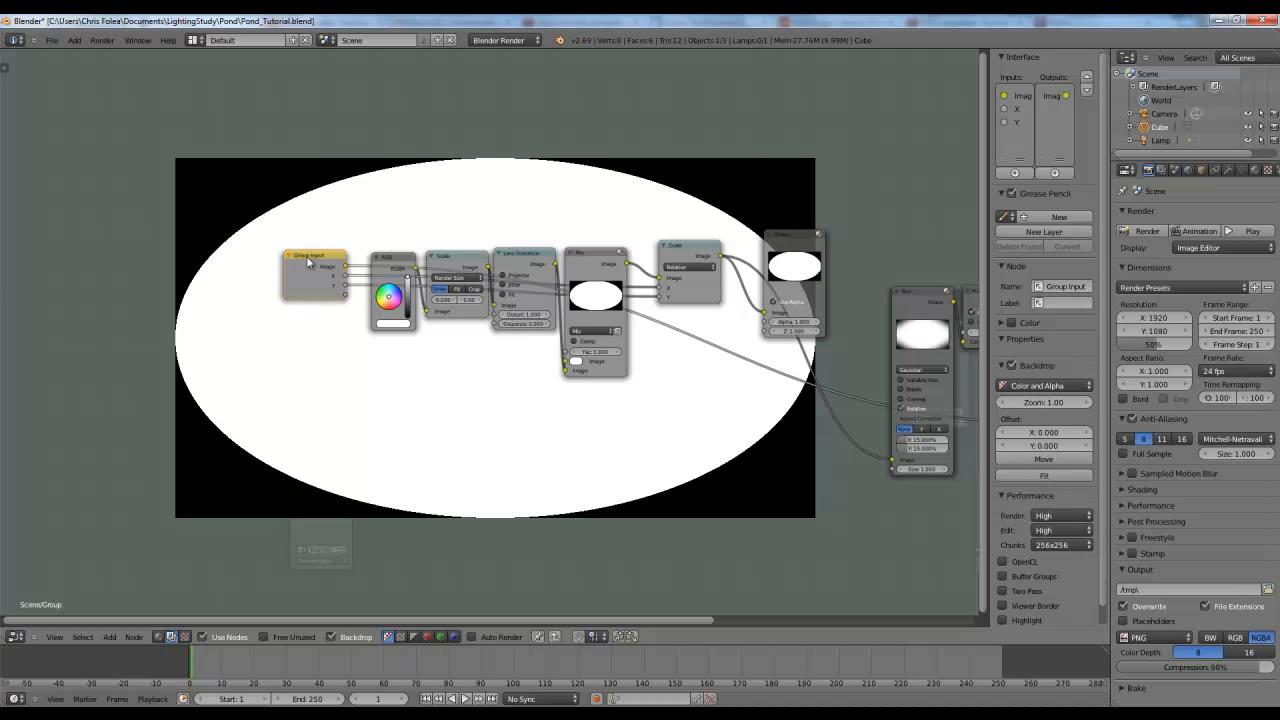
Rename the group's X and Y inputs to ScaleX and ScaleY.
click(1016, 120)
click(1034, 190)
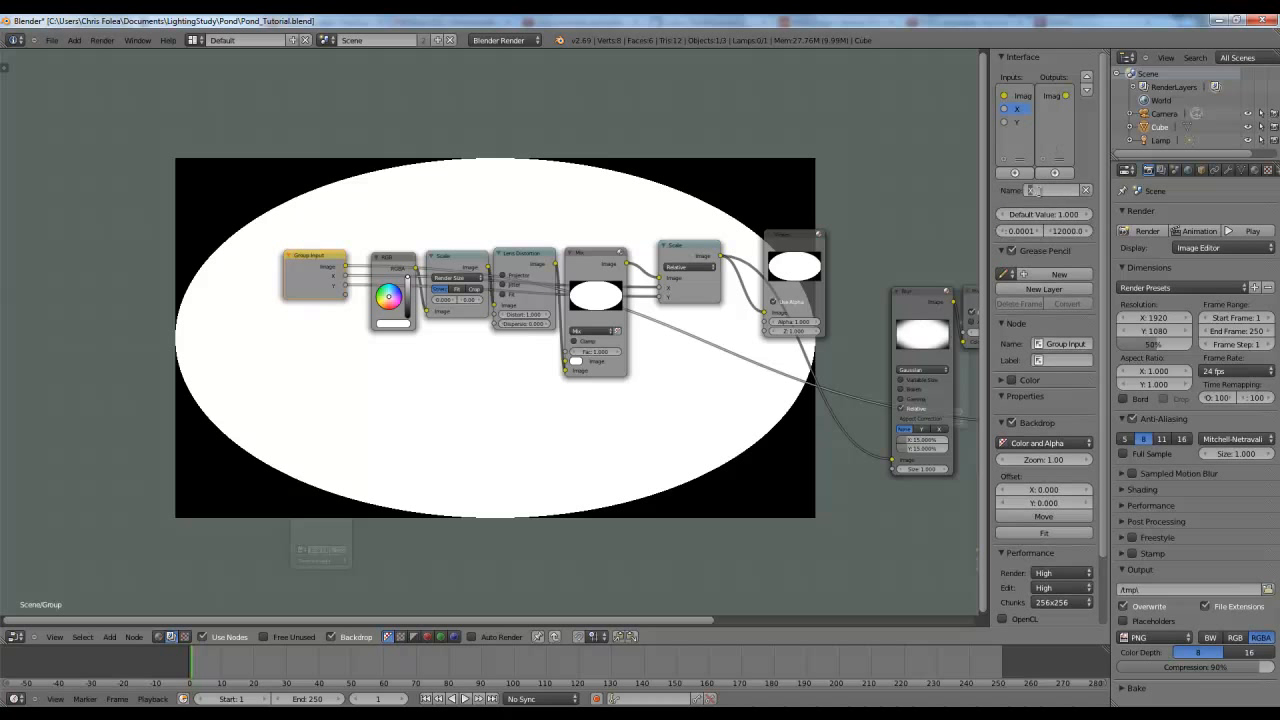
text(ScaleX)
key(Return)
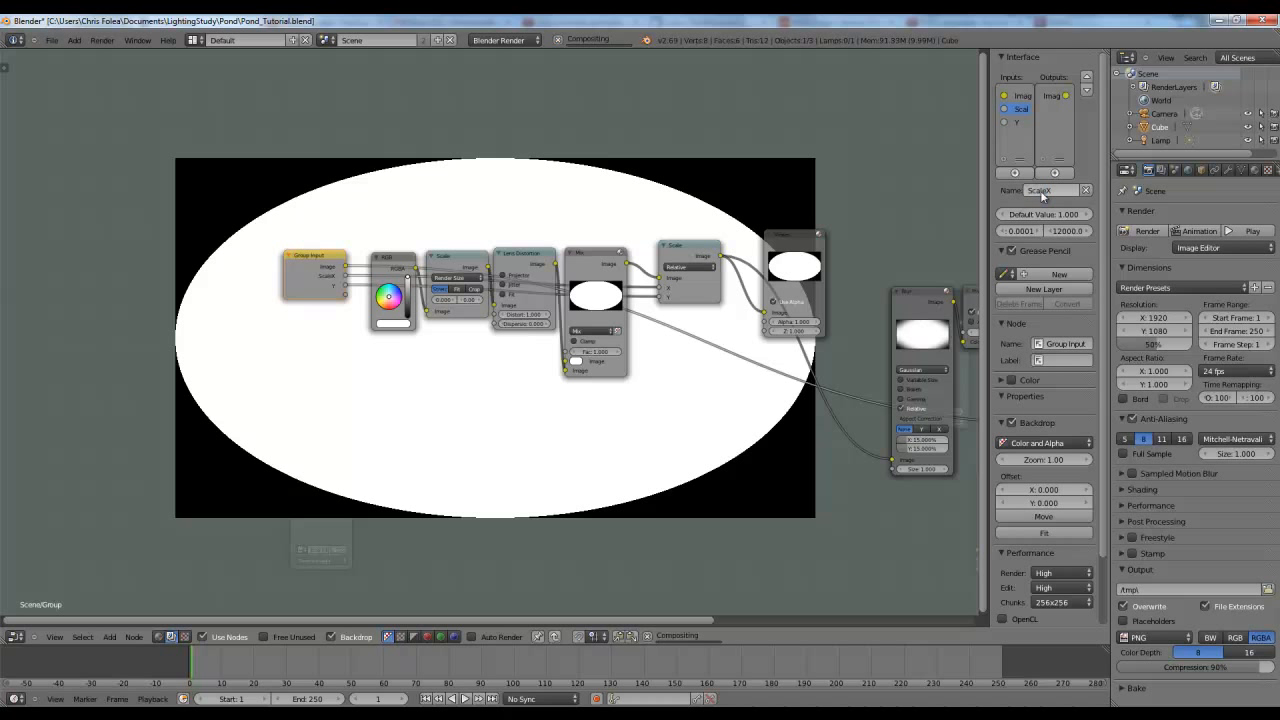
click(1043, 191)
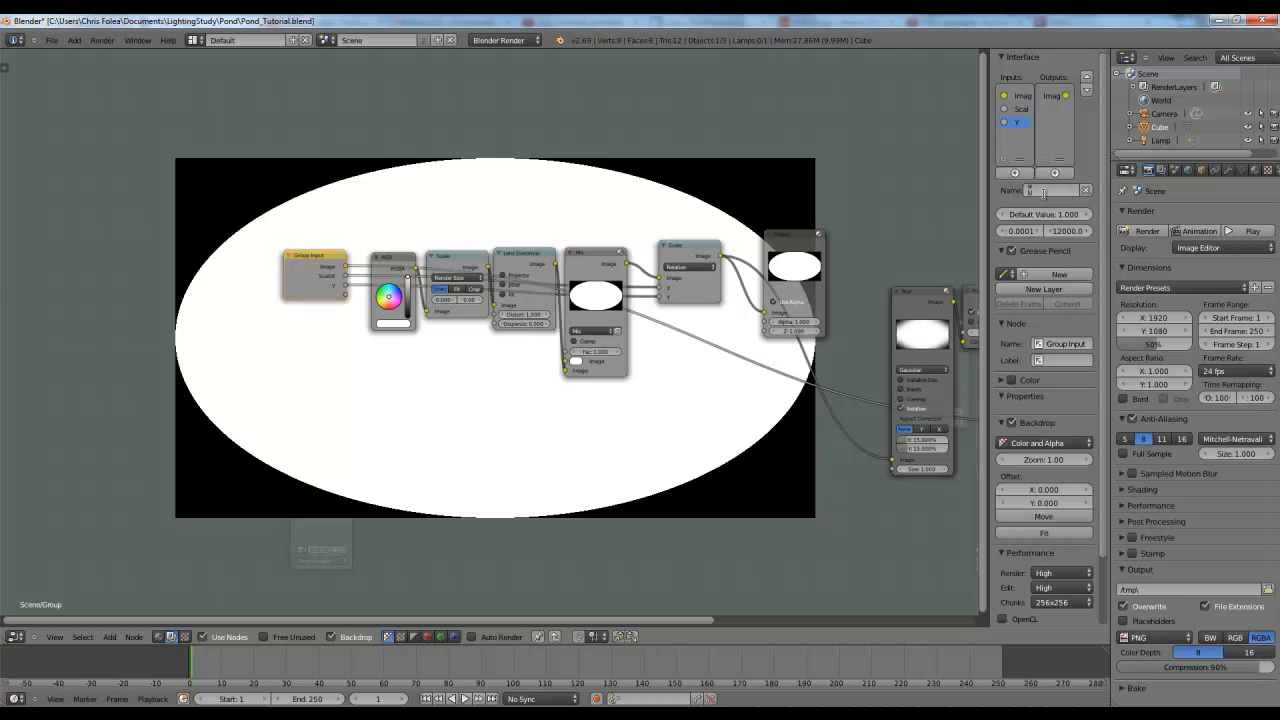
text(ScaleY)
key(Return)
Leave the node group and move the group node lower, between the Image and Viewer nodes.
middle_drag(560, 400, 434, 414)
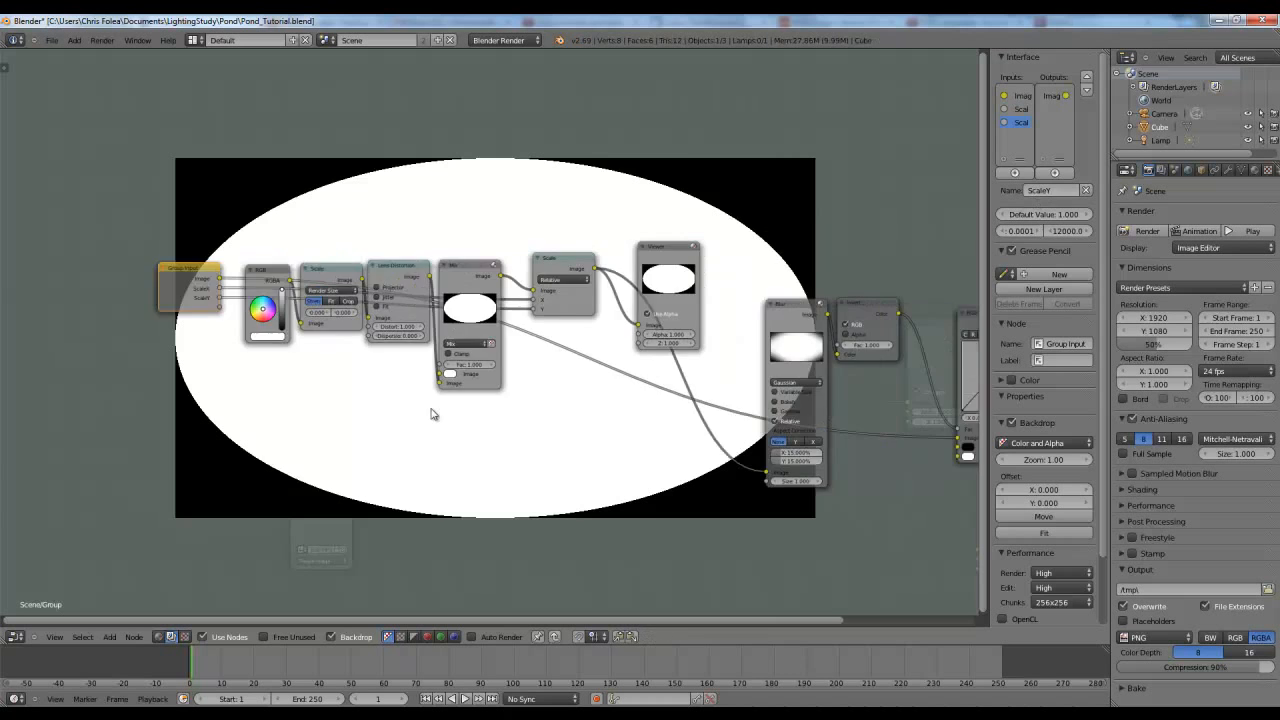
key(Tab)
scroll(594, 327, up, 2)
middle_drag(490, 365, 437, 353)
scroll(595, 333, up, 3)
scroll(441, 338, down, 4)
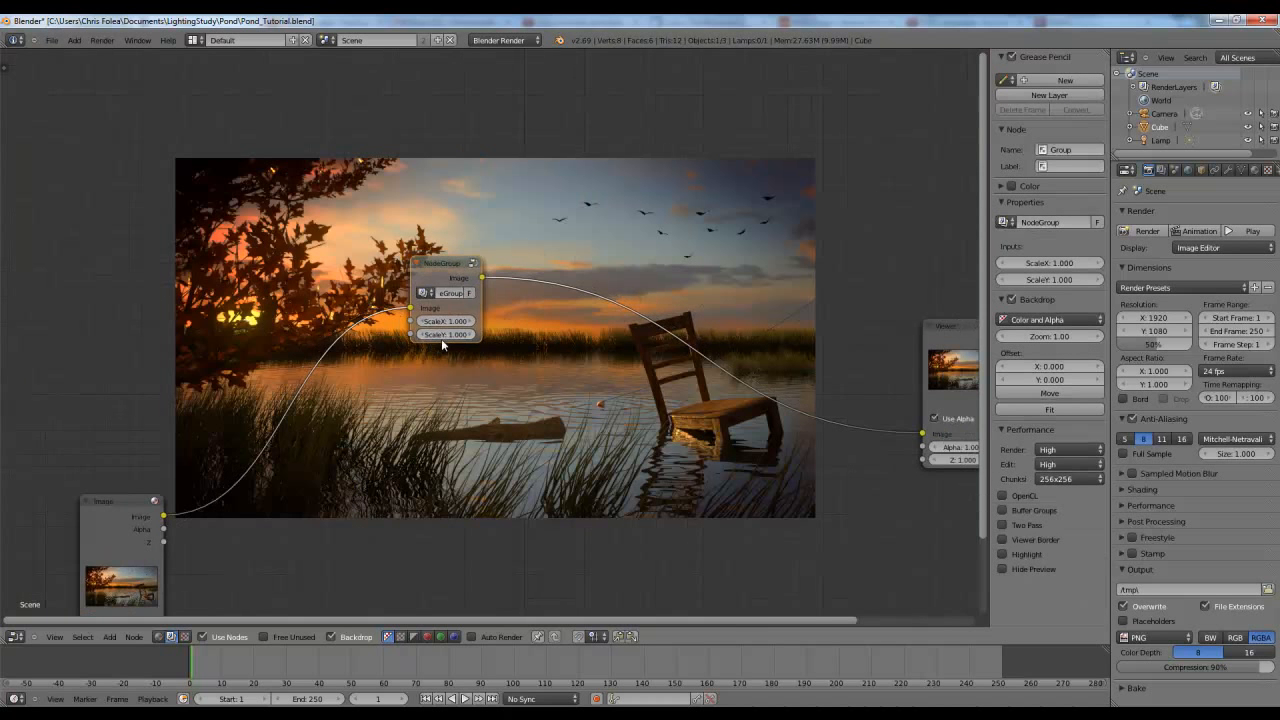
drag(460, 288, 420, 369)
Try the group node's ScaleX at 0.700 and return it to 1.000.
click(397, 409)
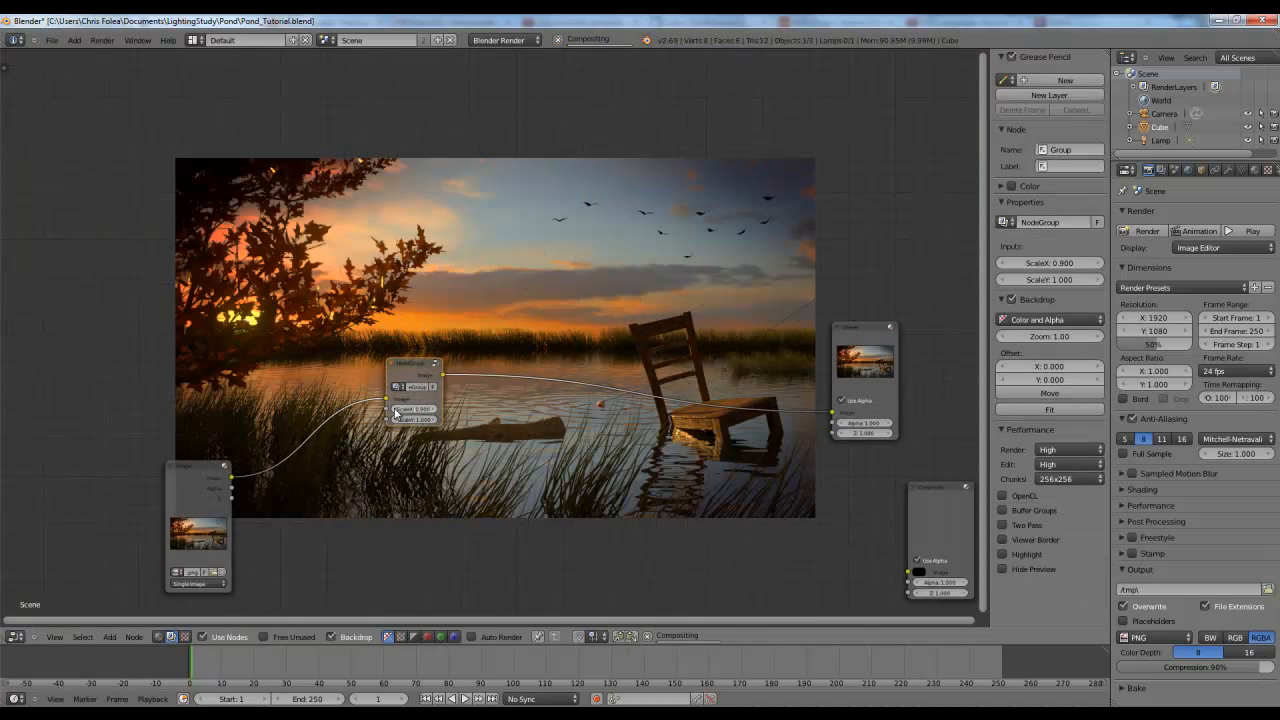
click(397, 409)
click(397, 409)
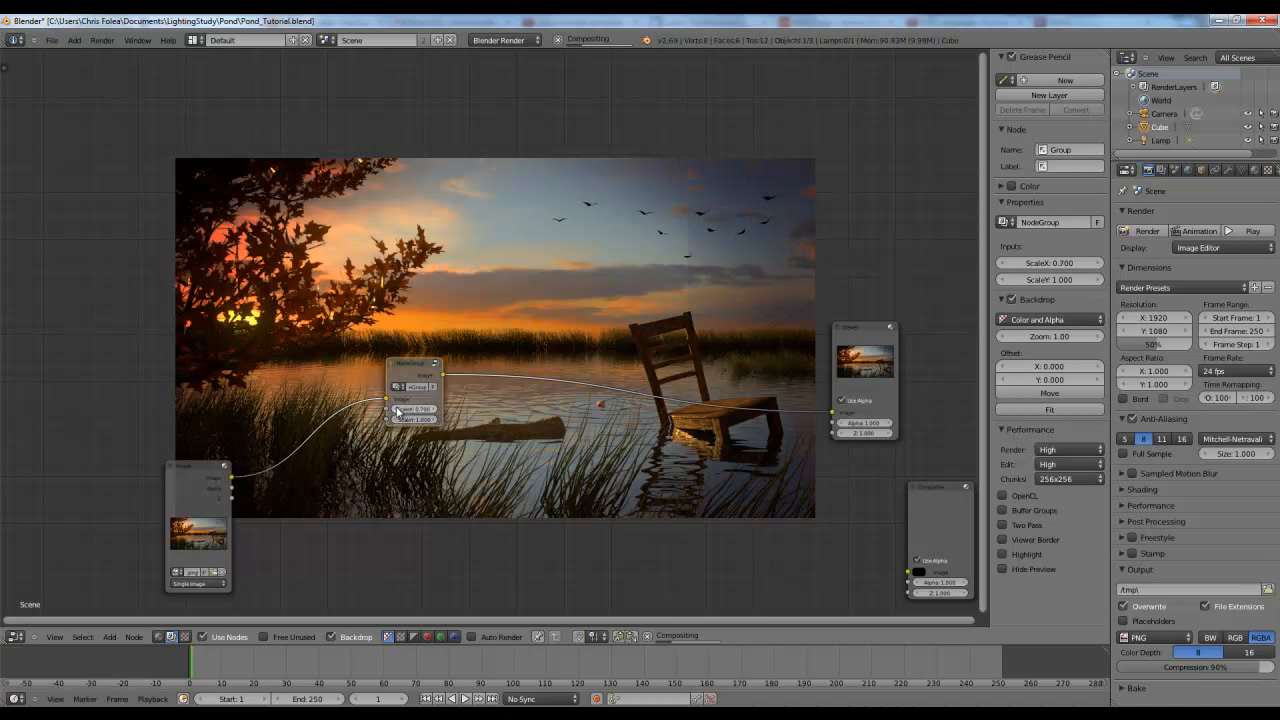
click(436, 410)
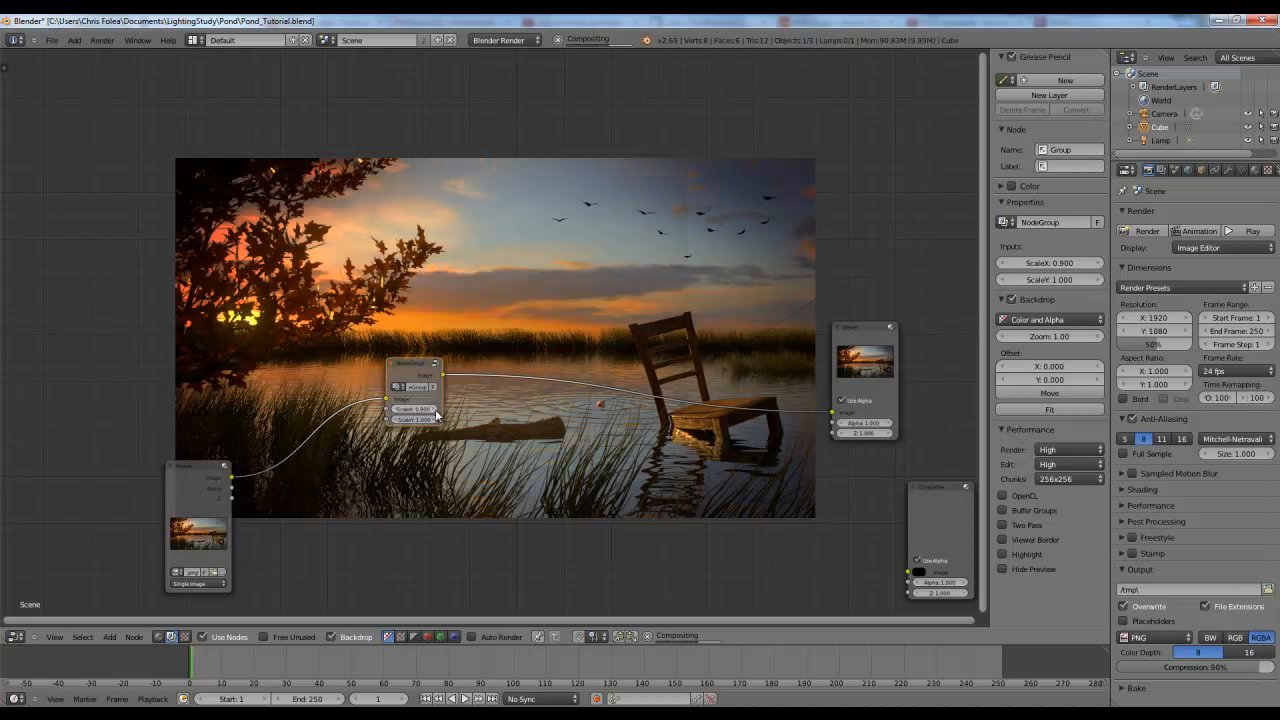
click(436, 410)
click(436, 410)
Reopen the node group and move the Blur, Invert, RGB Curves, Group Output and Viewer nodes farther from the Scale node.
key(Tab)
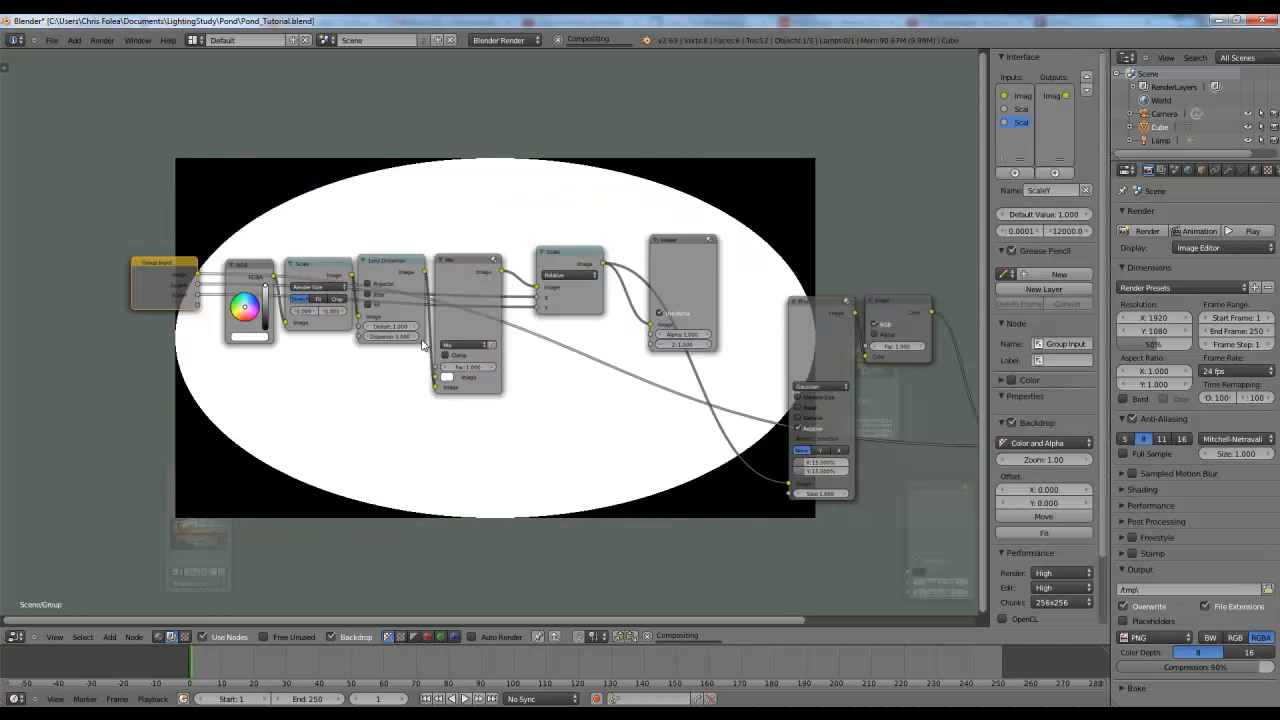
middle_drag(559, 335, 275, 356)
click(490, 339)
shift+click(598, 338)
shift+click(750, 352)
shift+click(822, 344)
key(g)
click(836, 335)
drag(362, 270, 727, 152)
Insert a Translate node on the link between the Scale and Blur nodes.
middle_drag(406, 311, 663, 301)
scroll(622, 292, up, 1)
key(shift+a)
mouse_move(605, 320)
click(681, 367)
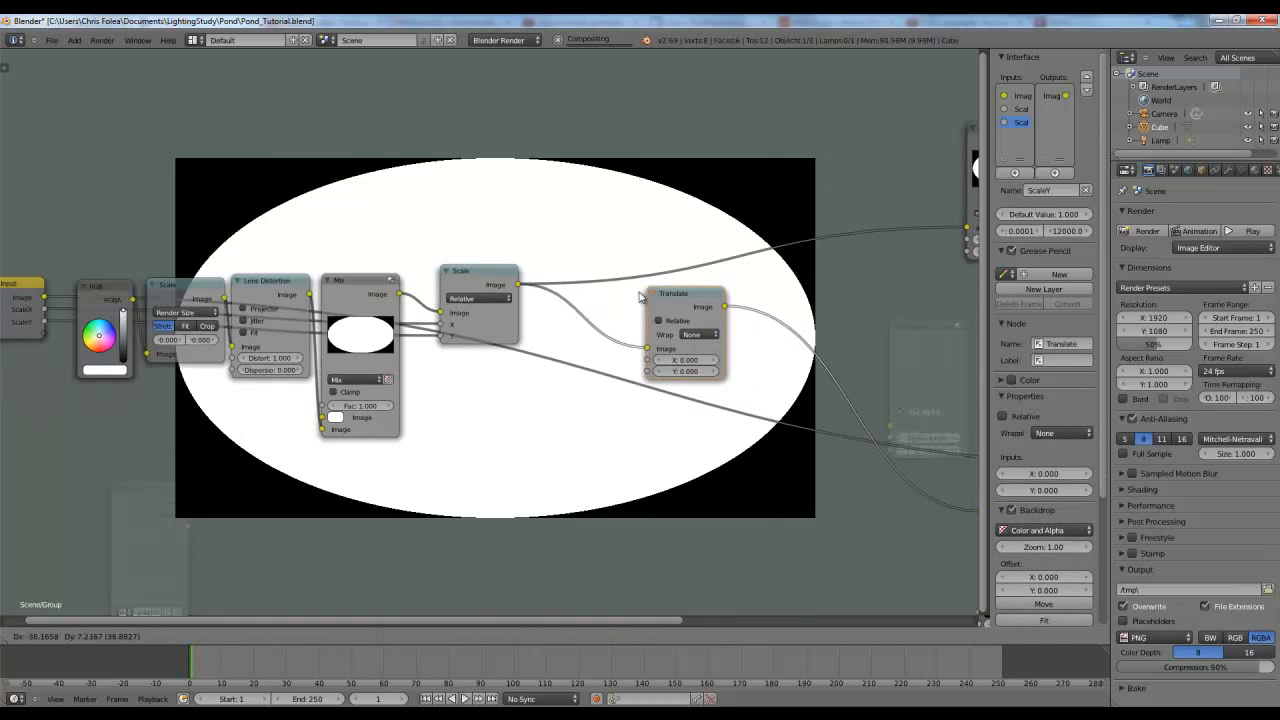
click(628, 344)
Expose the Translate node's X and Y as group inputs by linking them to the Group Input node.
middle_drag(556, 385, 733, 360)
scroll(733, 360, down, 3)
drag(789, 329, 327, 310)
drag(789, 337, 327, 321)
Rename the two new translation inputs to TransX and TransY, and leave the node group.
click(298, 305)
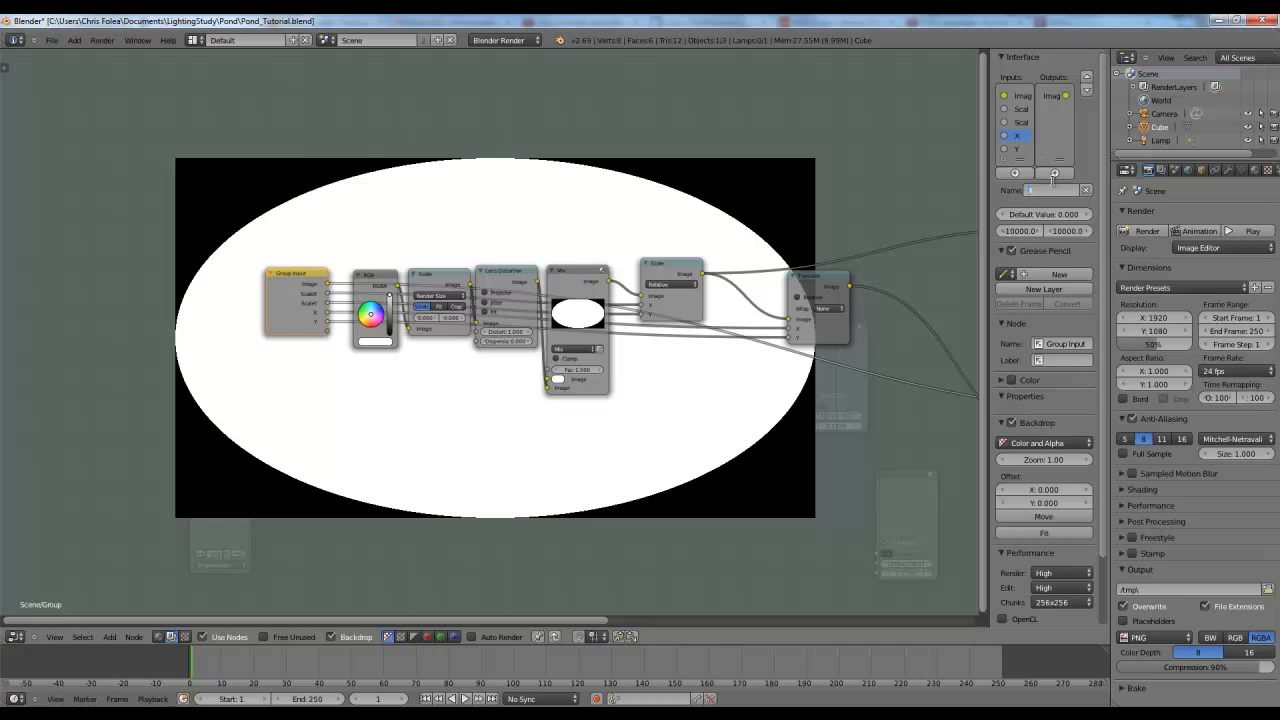
key(Return)
text(Y)
key(Return)
key(Tab)
key(Tab)
key(Tab)
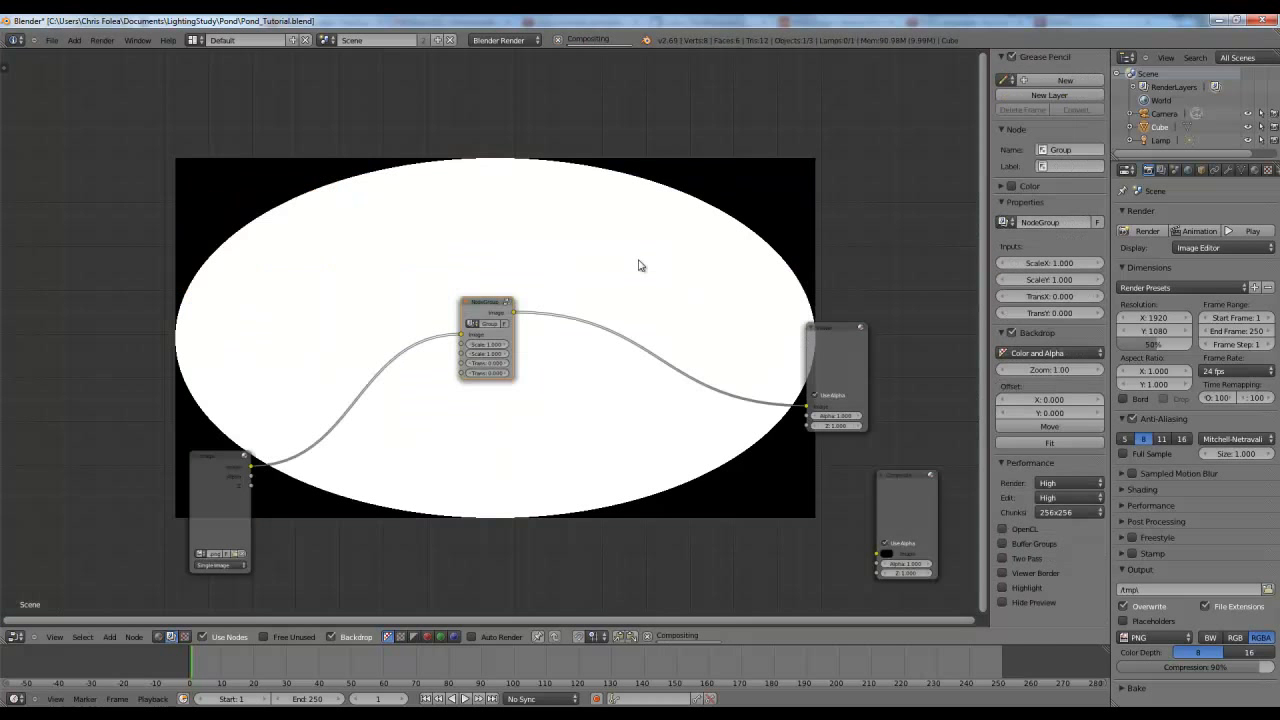
Try the group node's TransX at about 183 and reset it to 0.000.
scroll(578, 255, up, 2)
drag(478, 330, 483, 332)
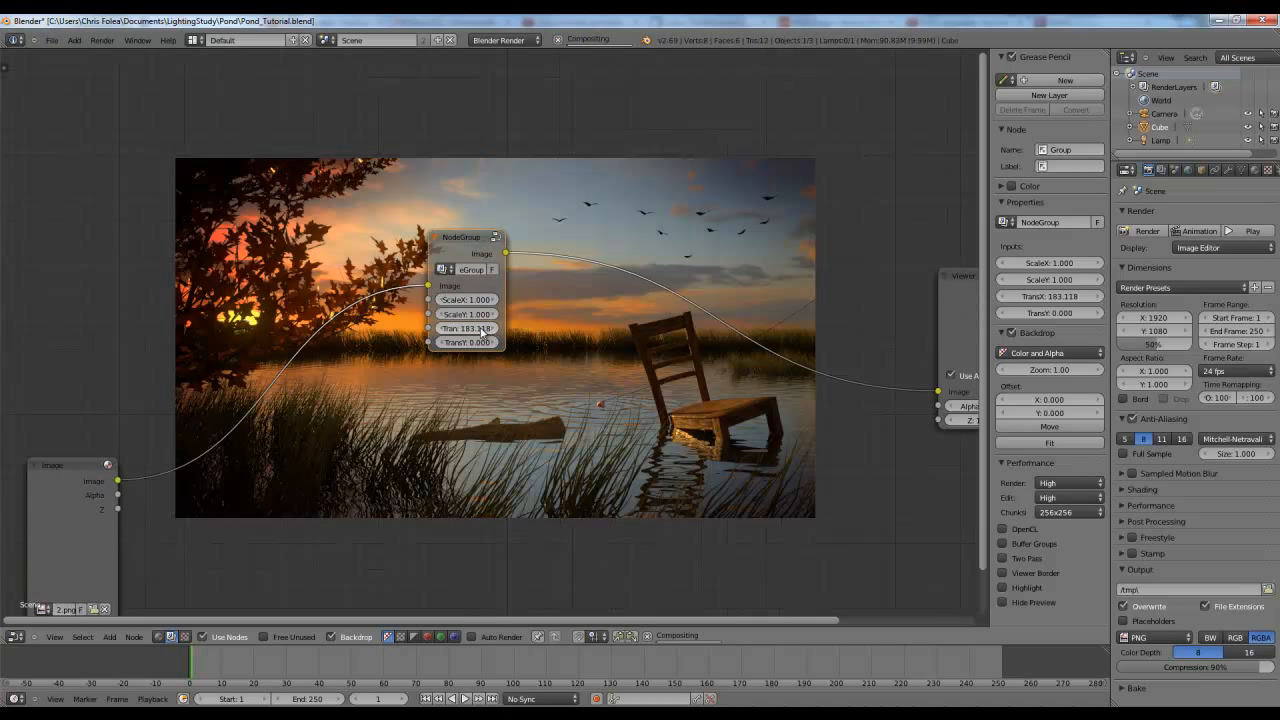
click(472, 336)
text(000)
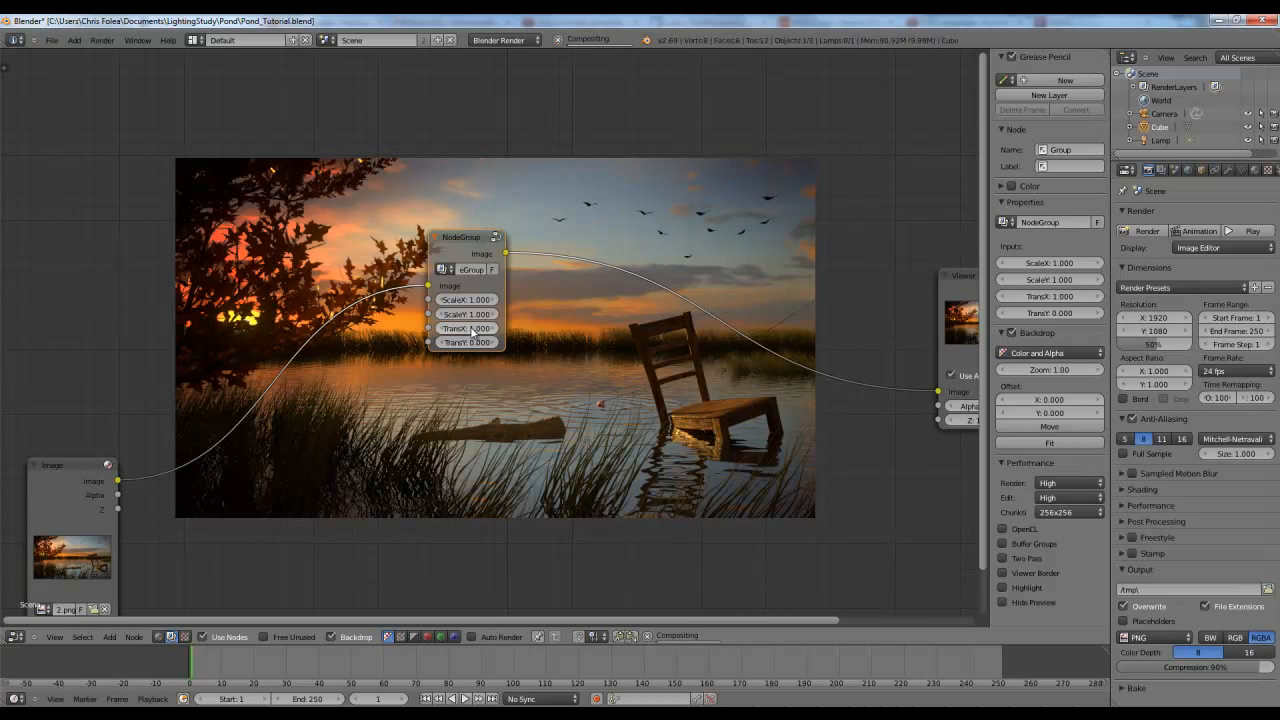
key(Return)
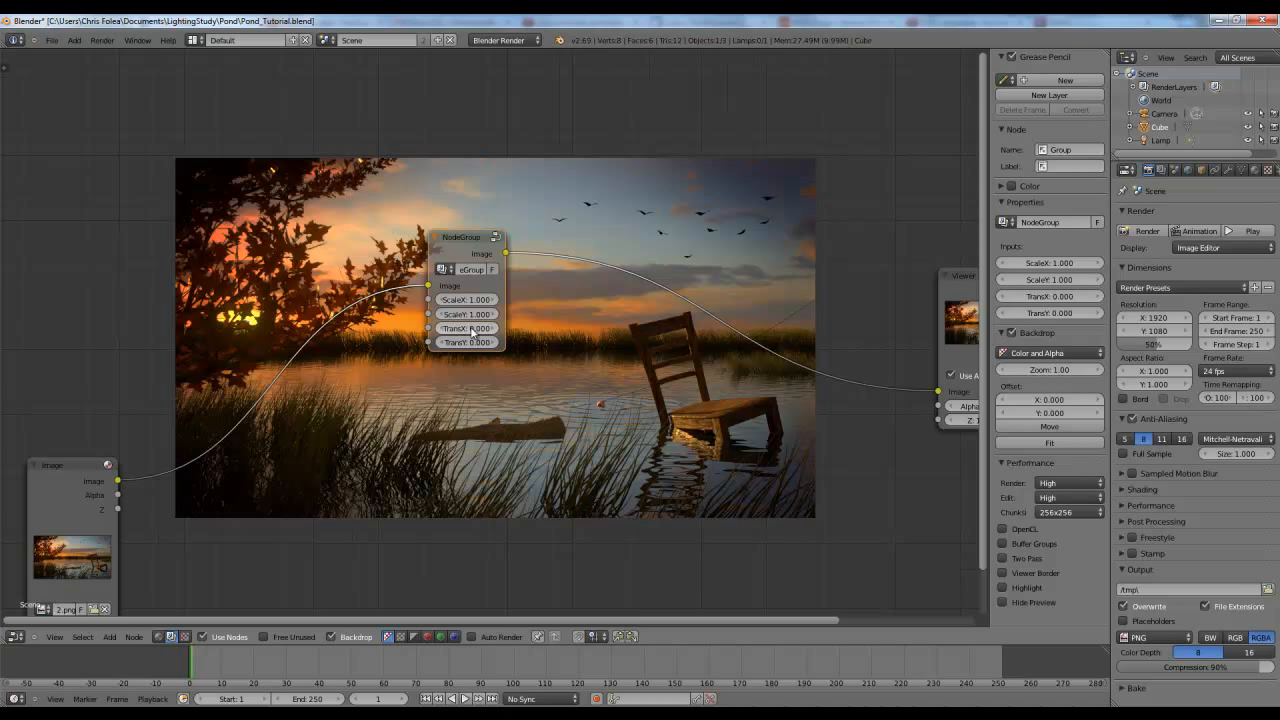
scroll(481, 275, down, 1)
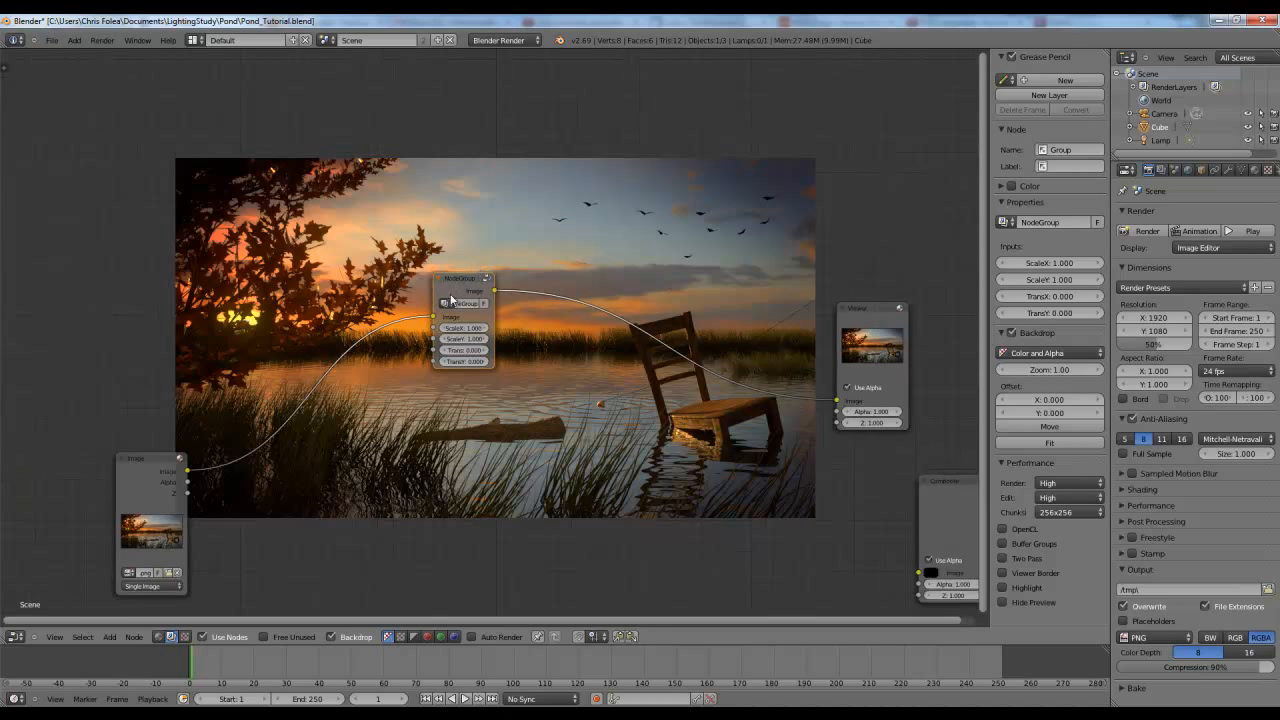
Rename both the group node and its node group data to Vignette.
click(1080, 149)
text(Vignette)
key(Return)
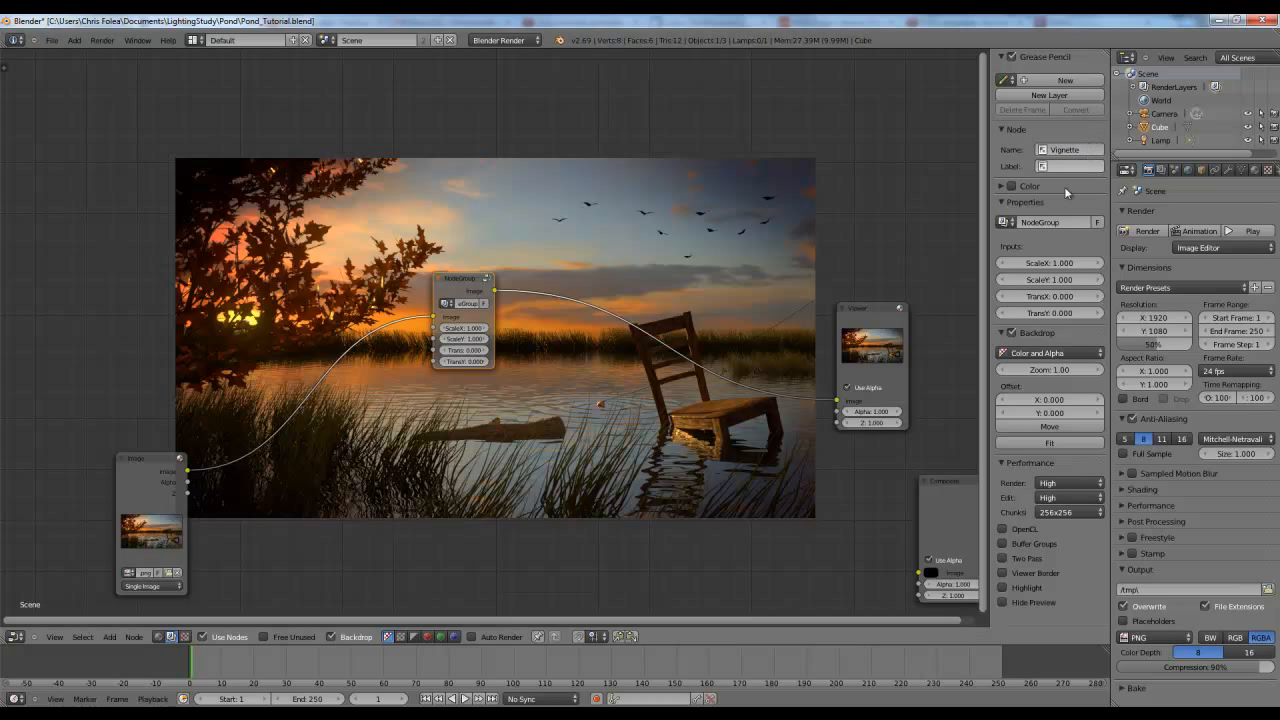
click(1043, 222)
text(Vignette)
key(Return)
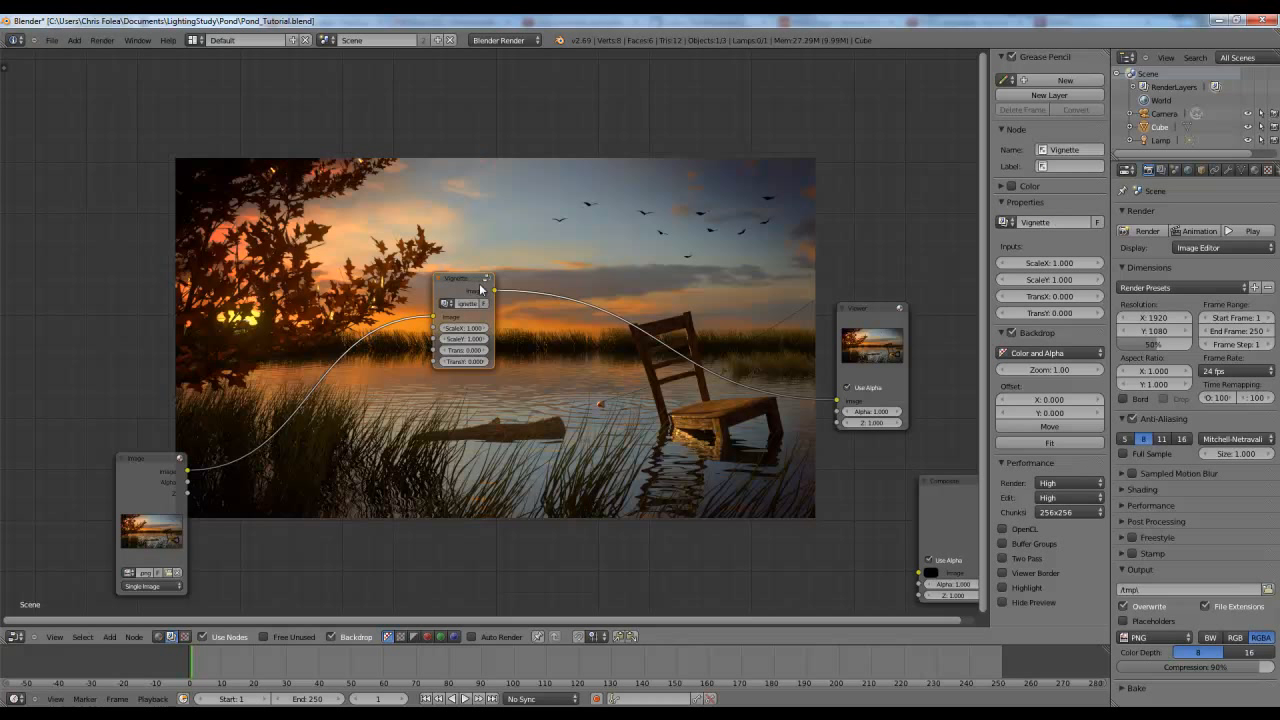
Save the project under the new file name Vignette.blend in the Pond folder.
drag(480, 289, 480, 352)
key(ctrl+s)
key(ctrl+s)
key(ctrl+shift+s)
click(214, 88)
drag(214, 88, 170, 88)
key(BackSpace)
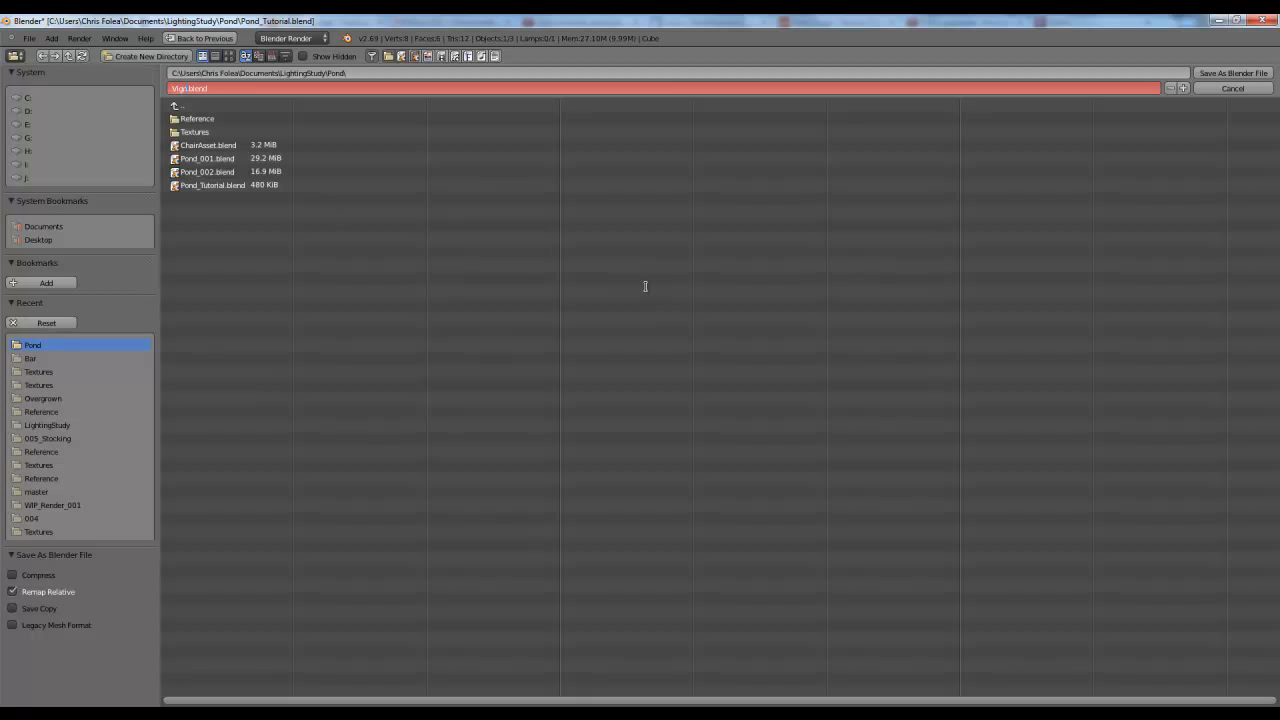
key(Return)
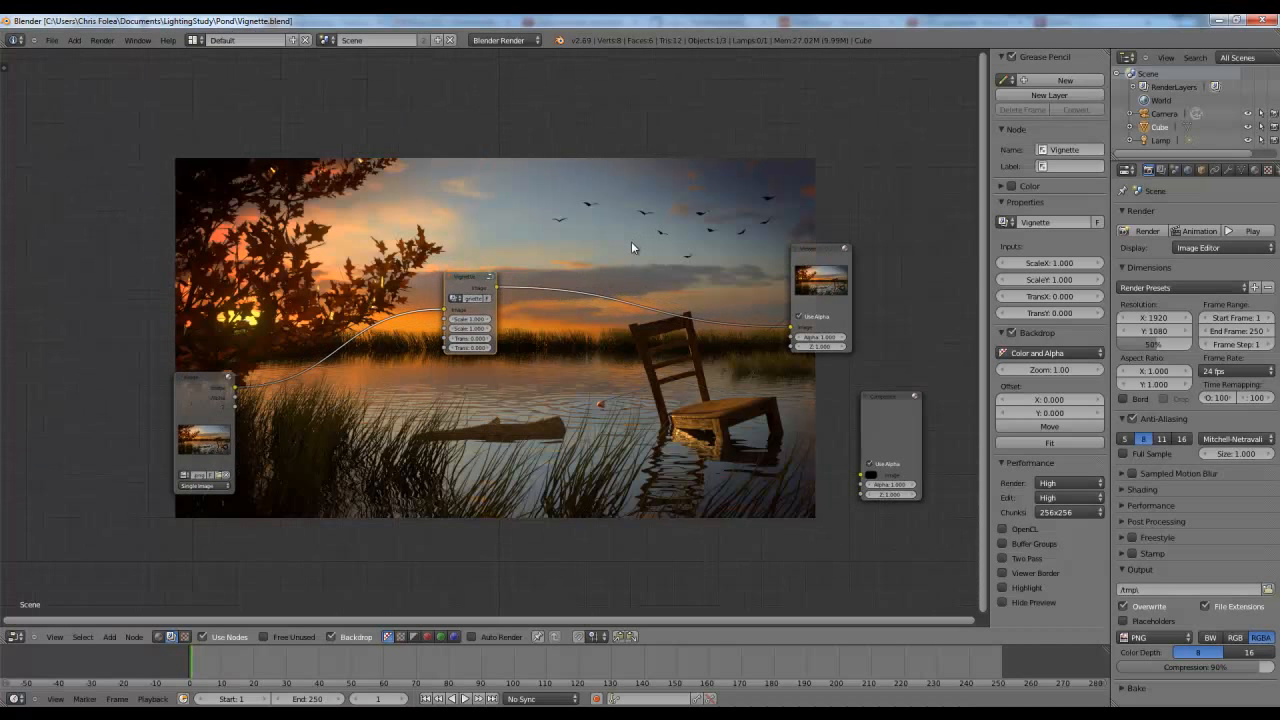
Start a new file, change the 3D view to the Node Editor, and enable compositing nodes.
key(ctrl+n)
click(628, 243)
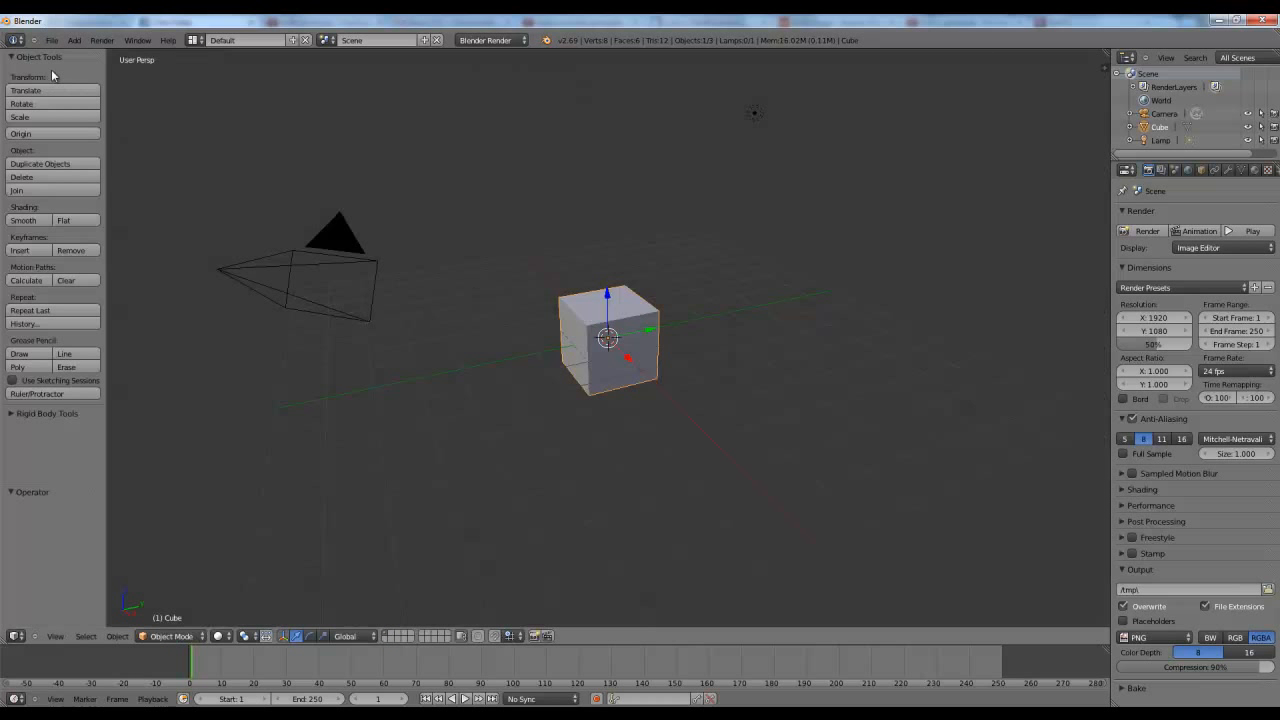
click(51, 40)
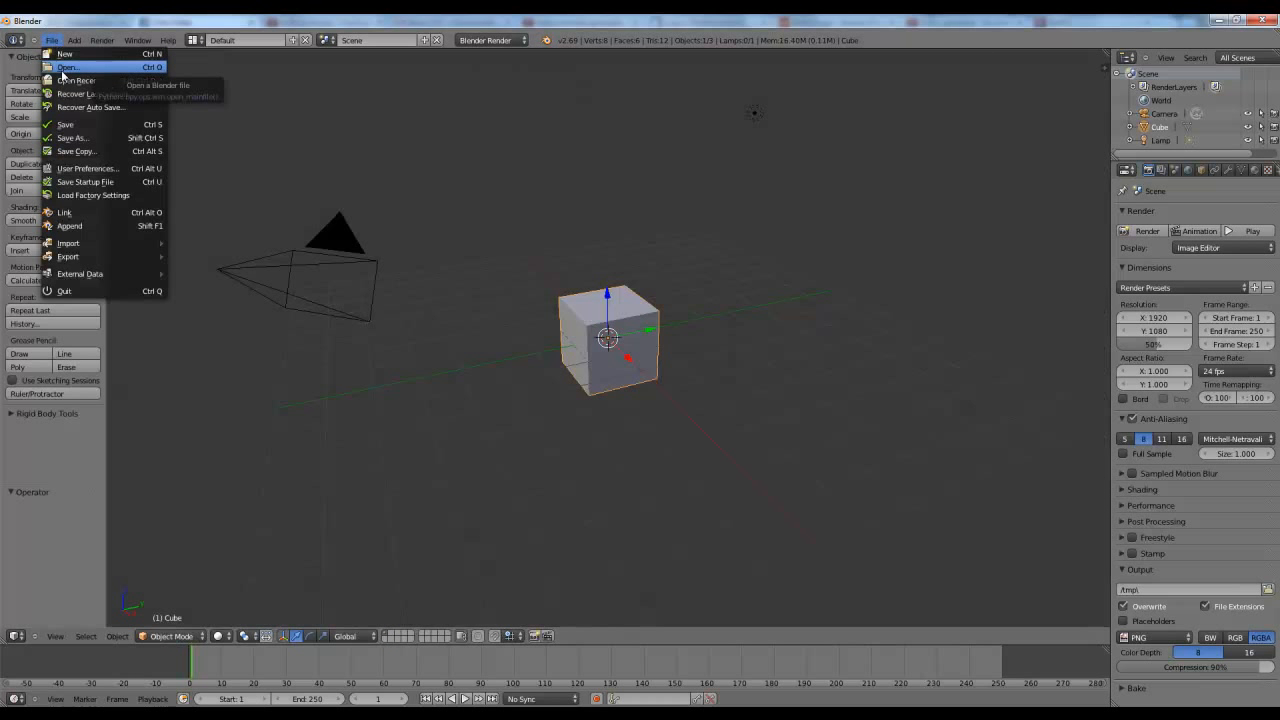
click(16, 636)
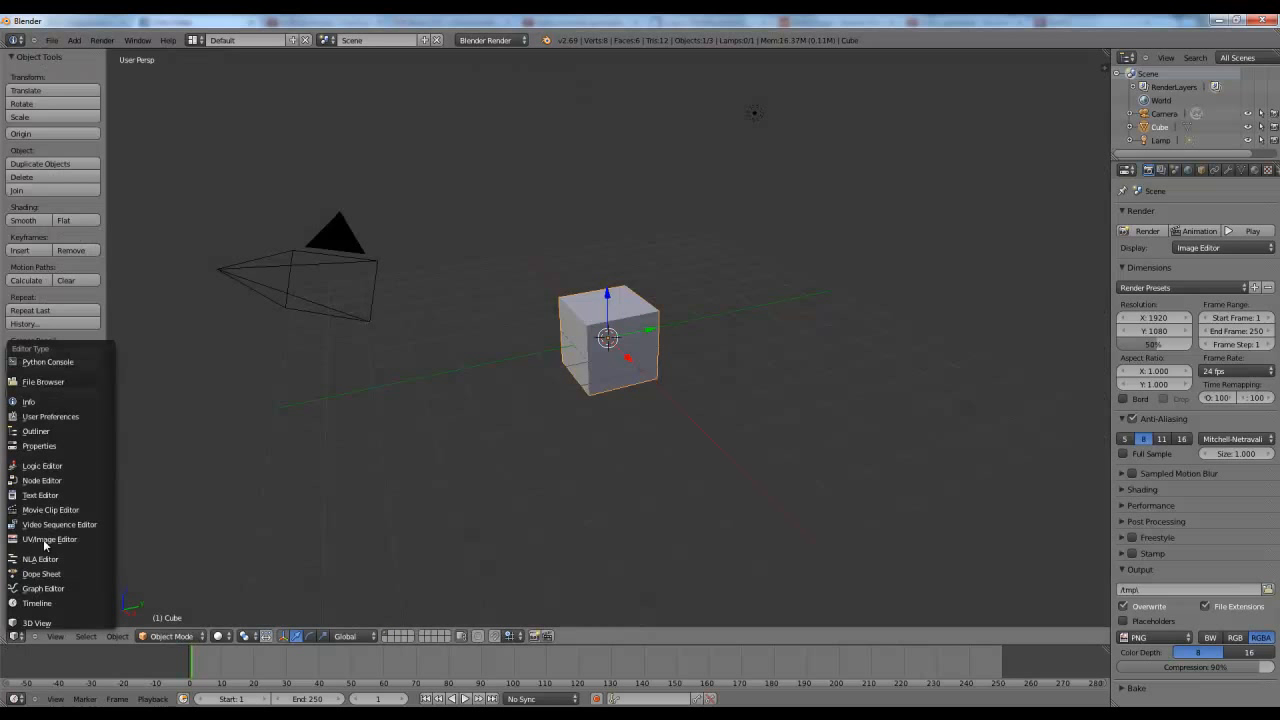
click(40, 480)
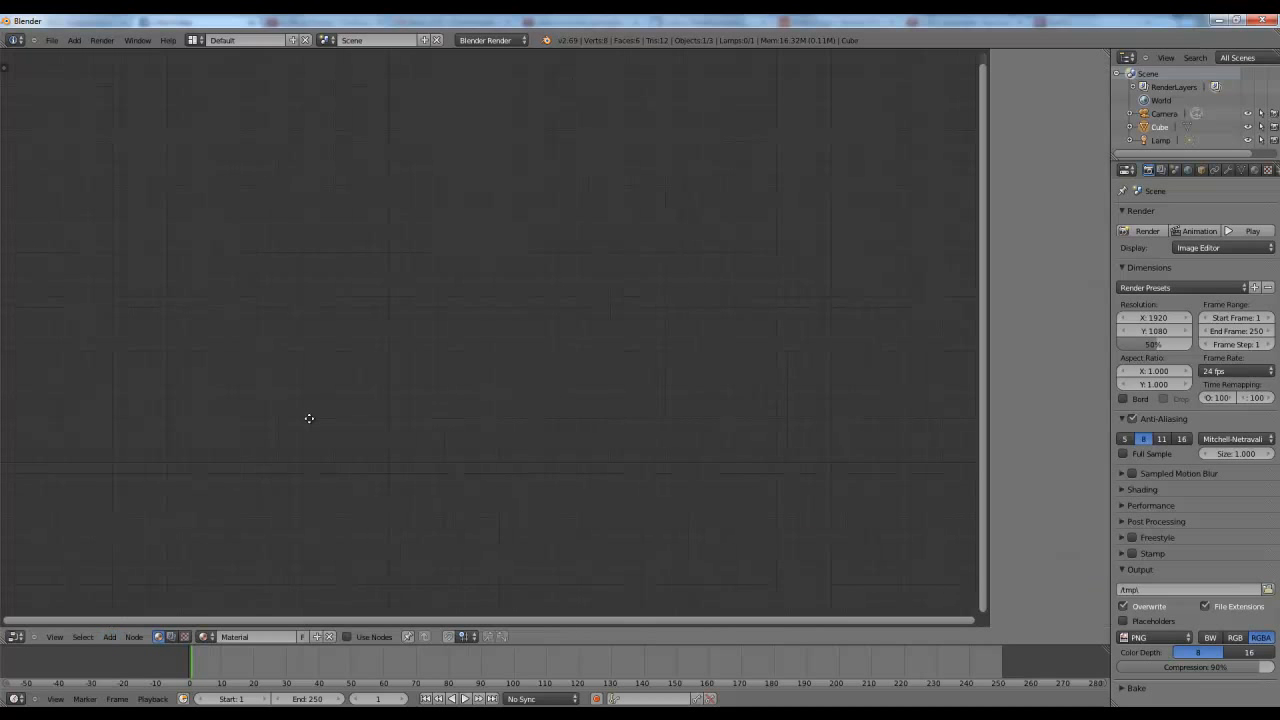
click(171, 636)
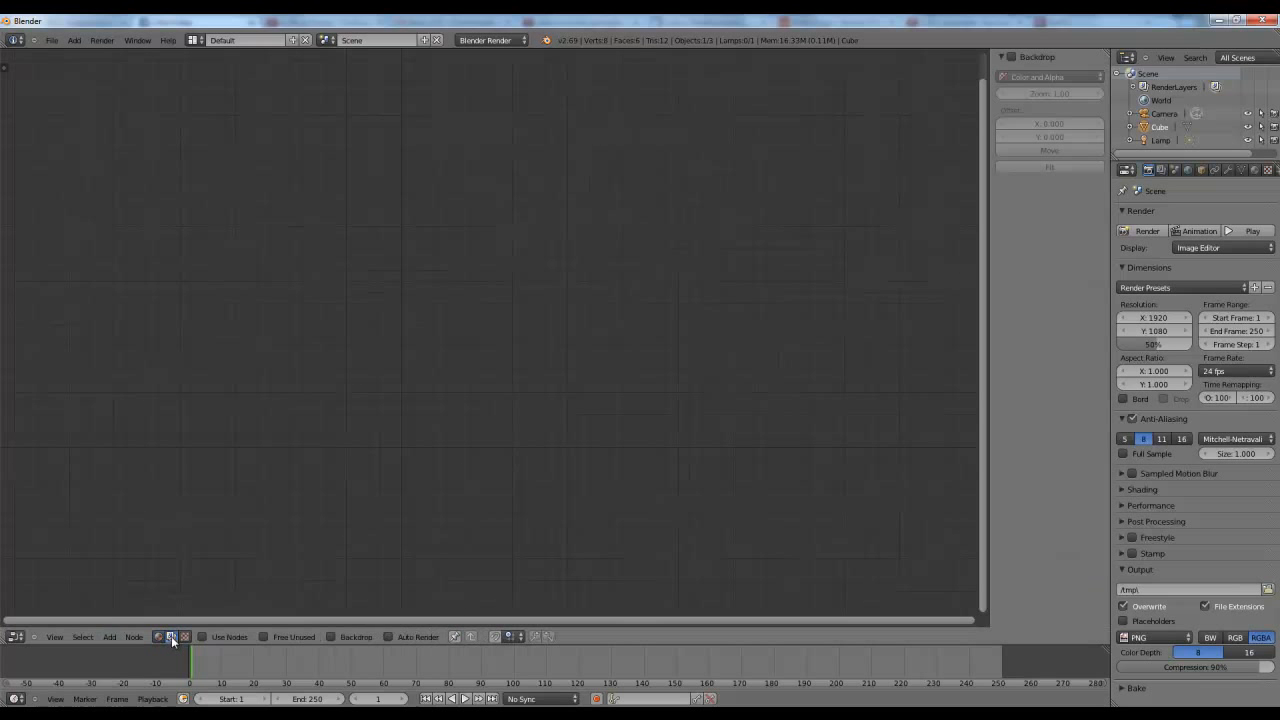
click(217, 638)
Replace the Render Layers node with an Image input node.
middle_drag(444, 285, 430, 357)
scroll(430, 355, up, 1)
drag(440, 309, 94, 325)
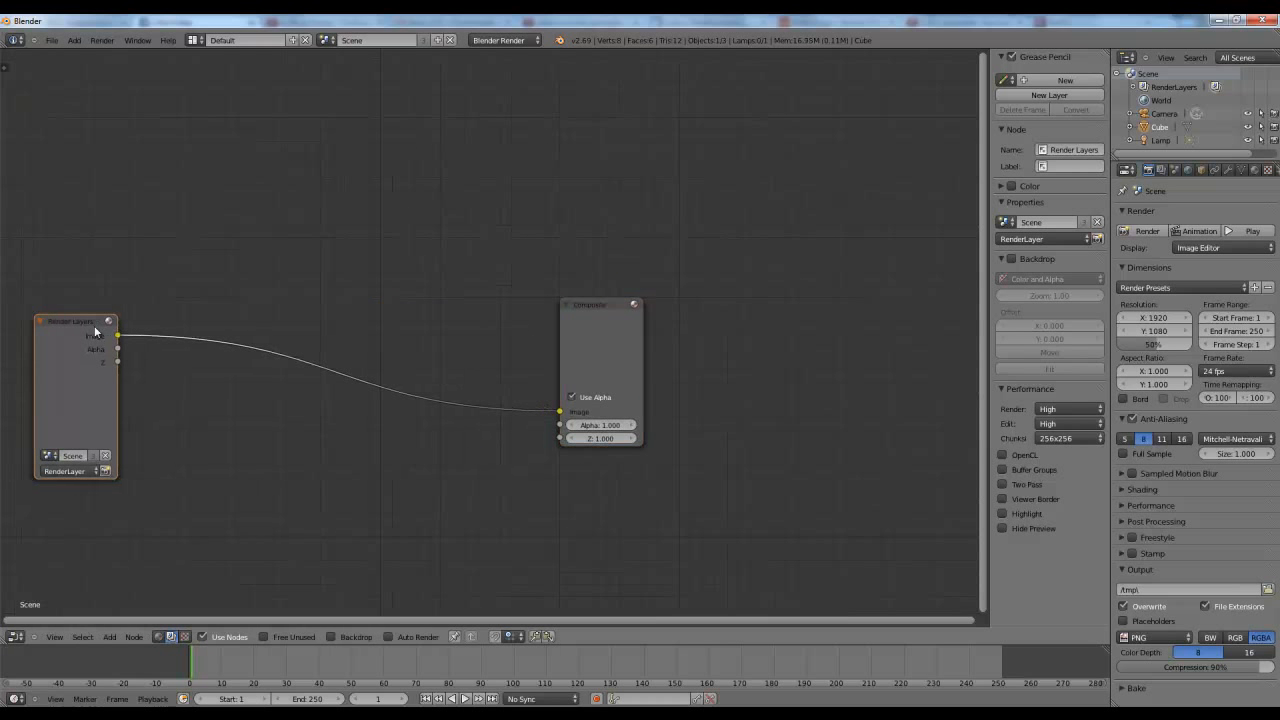
middle_drag(326, 330, 475, 289)
key(shift+a)
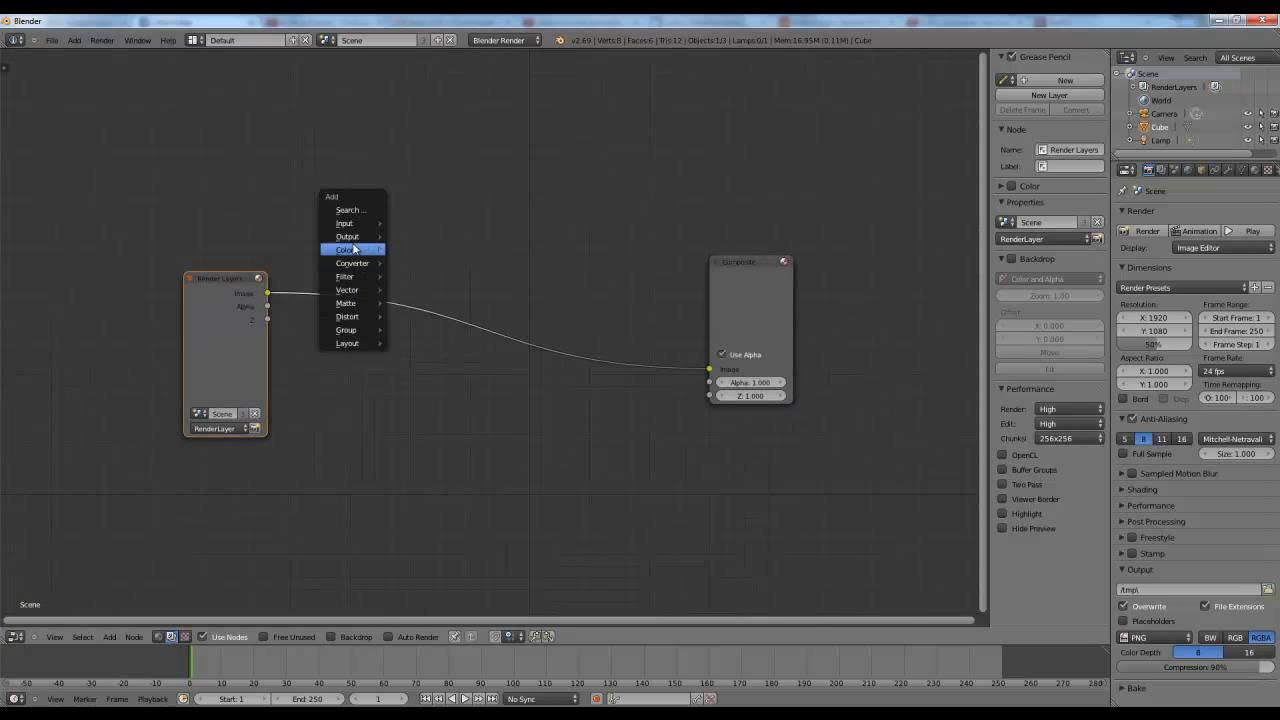
mouse_move(344, 223)
click(412, 231)
click(320, 505)
click(221, 290)
key(x)
drag(370, 520, 269, 342)
Load the backyard chair render from Documents\LightingStudy into the Image node.
click(288, 414)
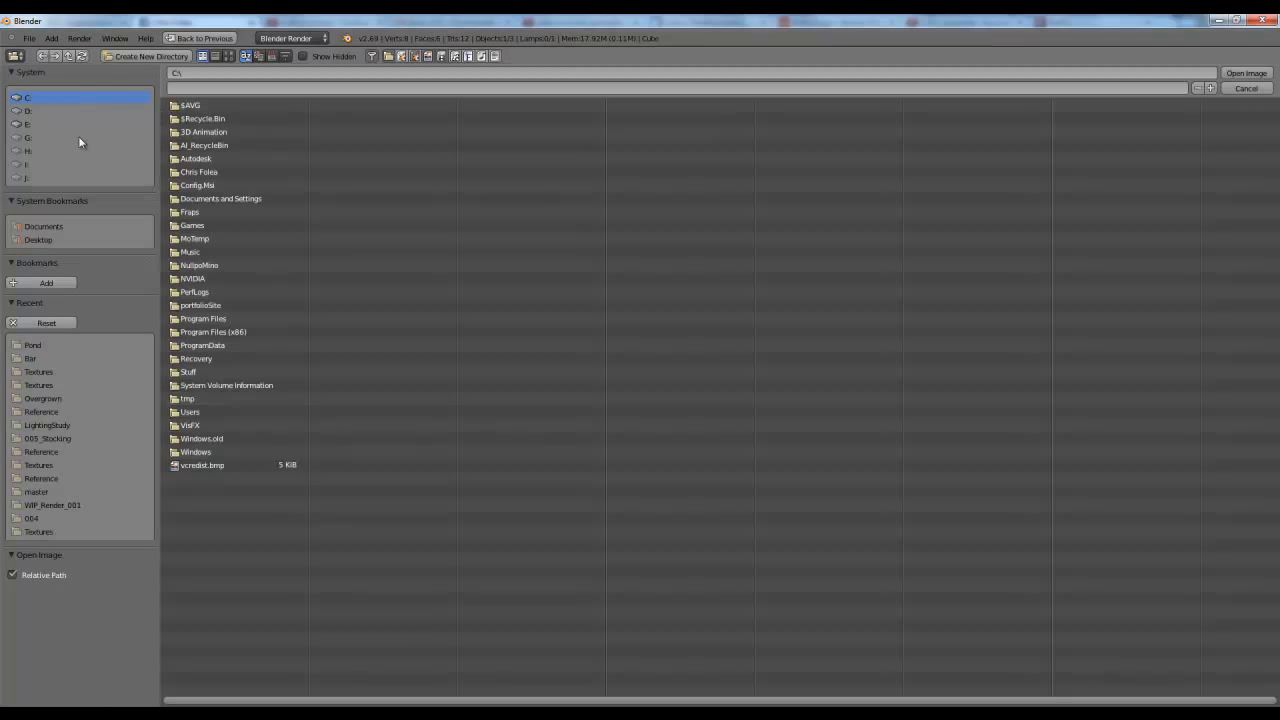
click(51, 226)
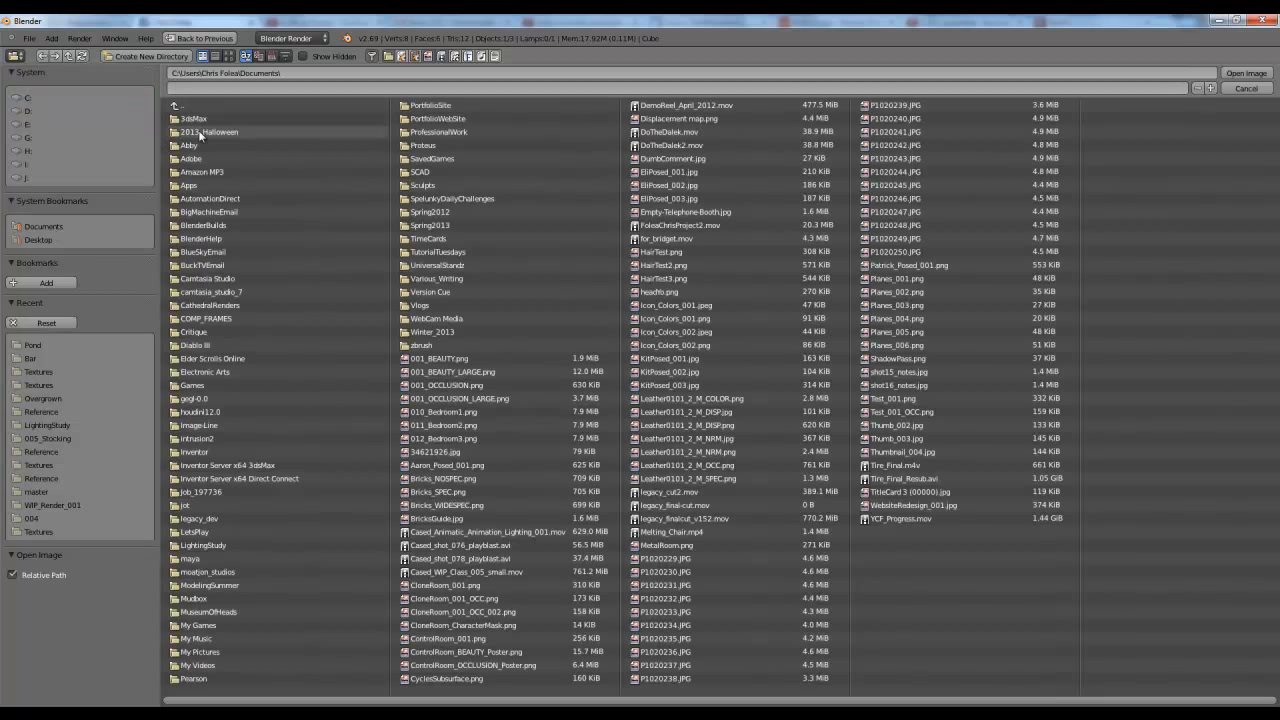
click(205, 545)
click(213, 505)
double_click(213, 506)
Connect the Image node to a new Viewer node and turn on the backdrop.
ctrl+shift+click(288, 294)
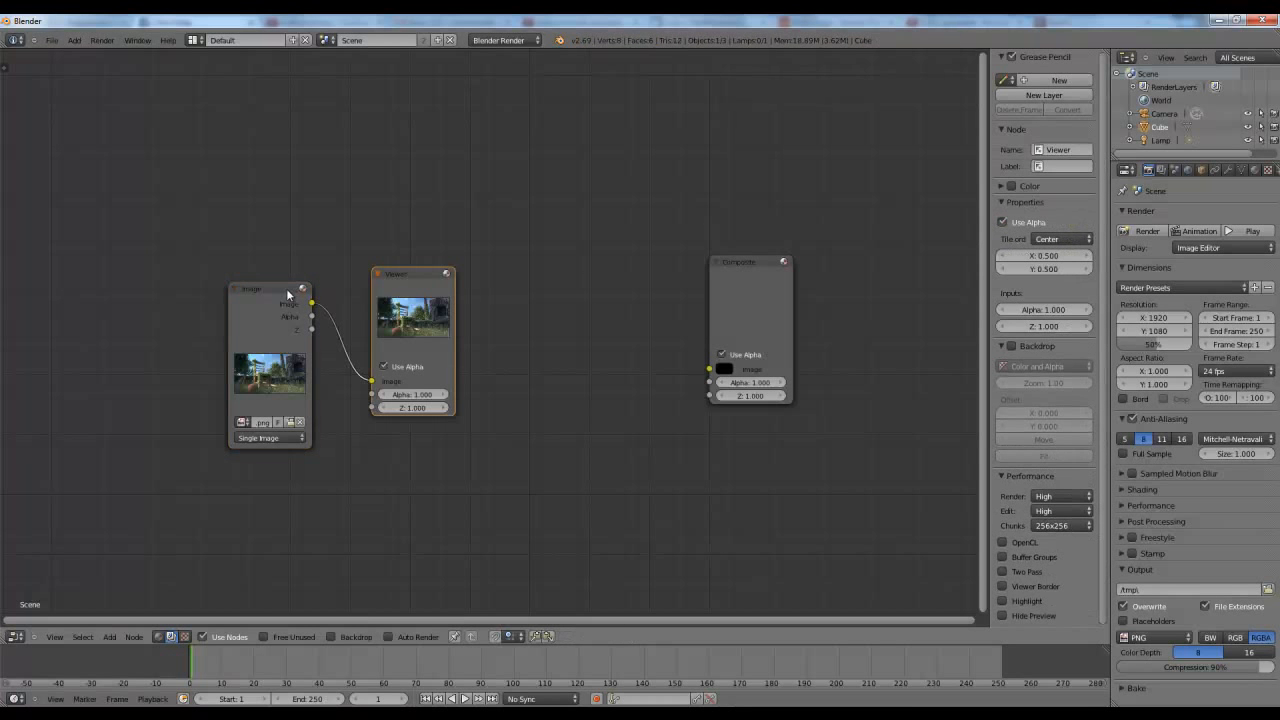
drag(418, 279, 629, 219)
click(362, 633)
middle_drag(318, 368, 425, 415)
scroll(530, 366, down, 5)
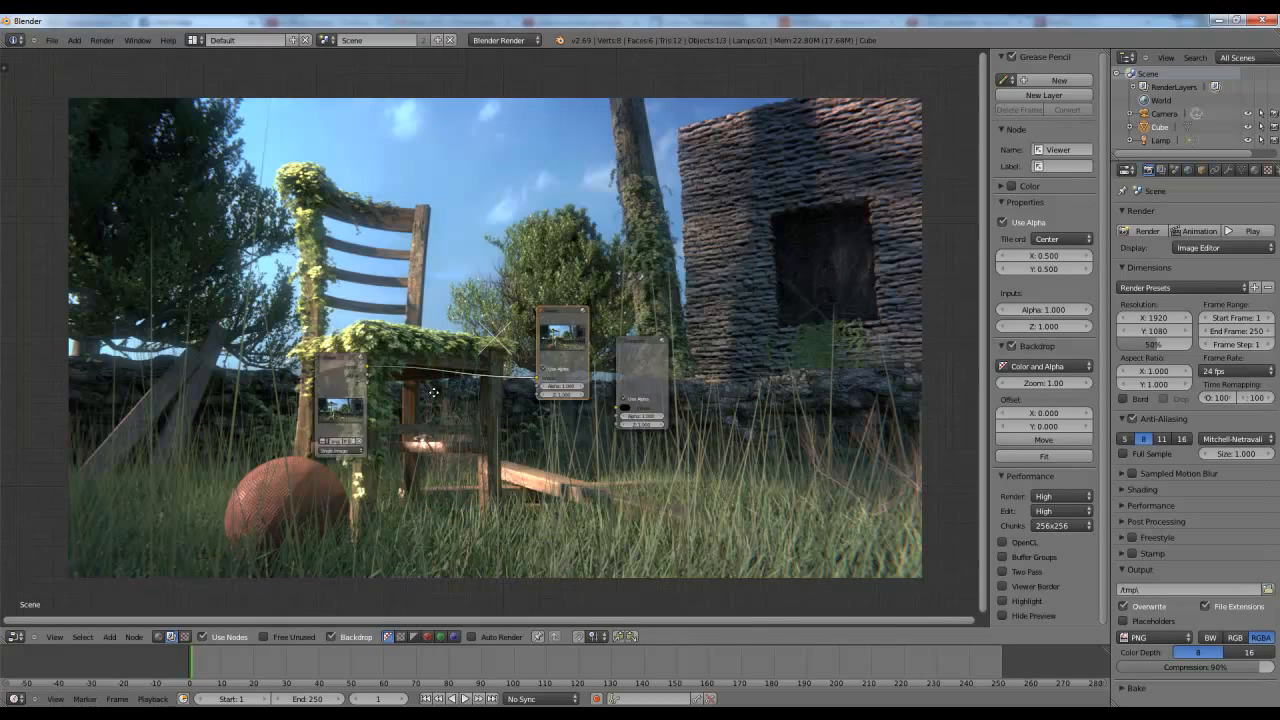
Arrange the Image and Viewer nodes with a wide gap between them for another node.
scroll(425, 415, up, 3)
drag(333, 322, 44, 266)
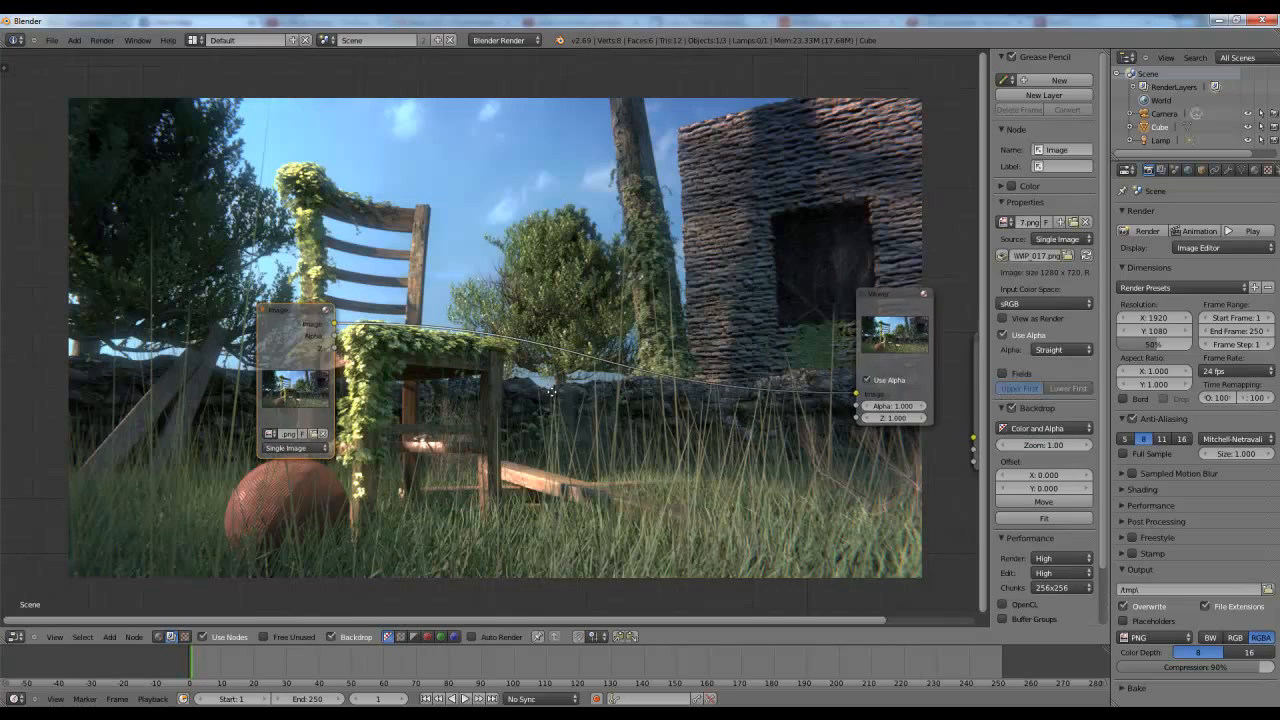
middle_drag(552, 392, 470, 283)
scroll(474, 273, down, 2)
middle_drag(503, 240, 507, 261)
scroll(507, 261, up, 4)
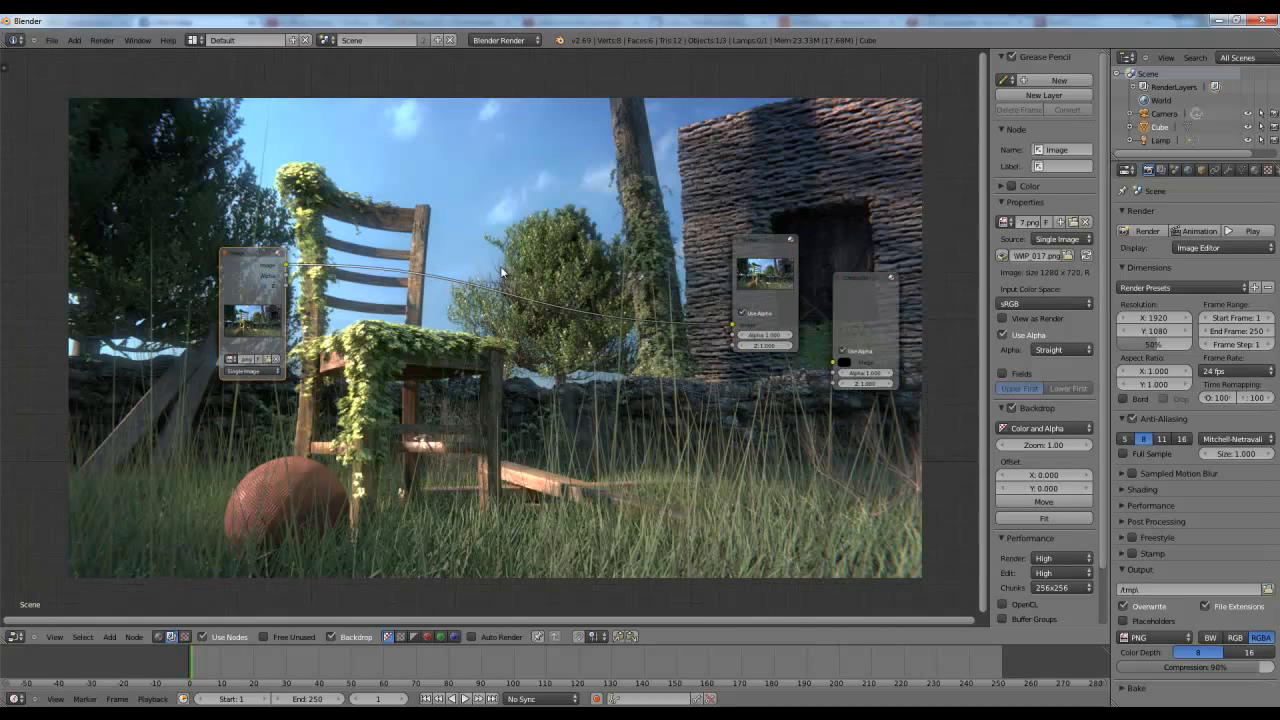
drag(231, 283, 260, 346)
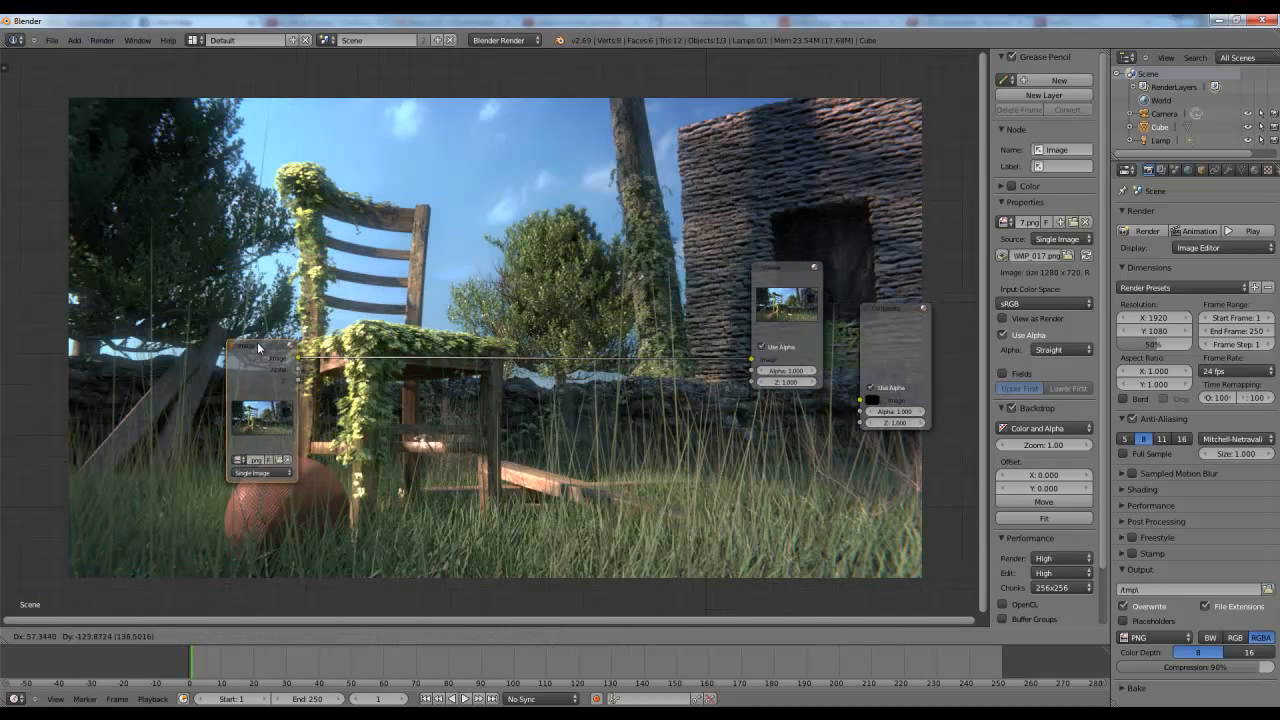
drag(800, 272, 752, 312)
Save the new file as Backyard_Comp.blend in the Pond folder.
click(52, 40)
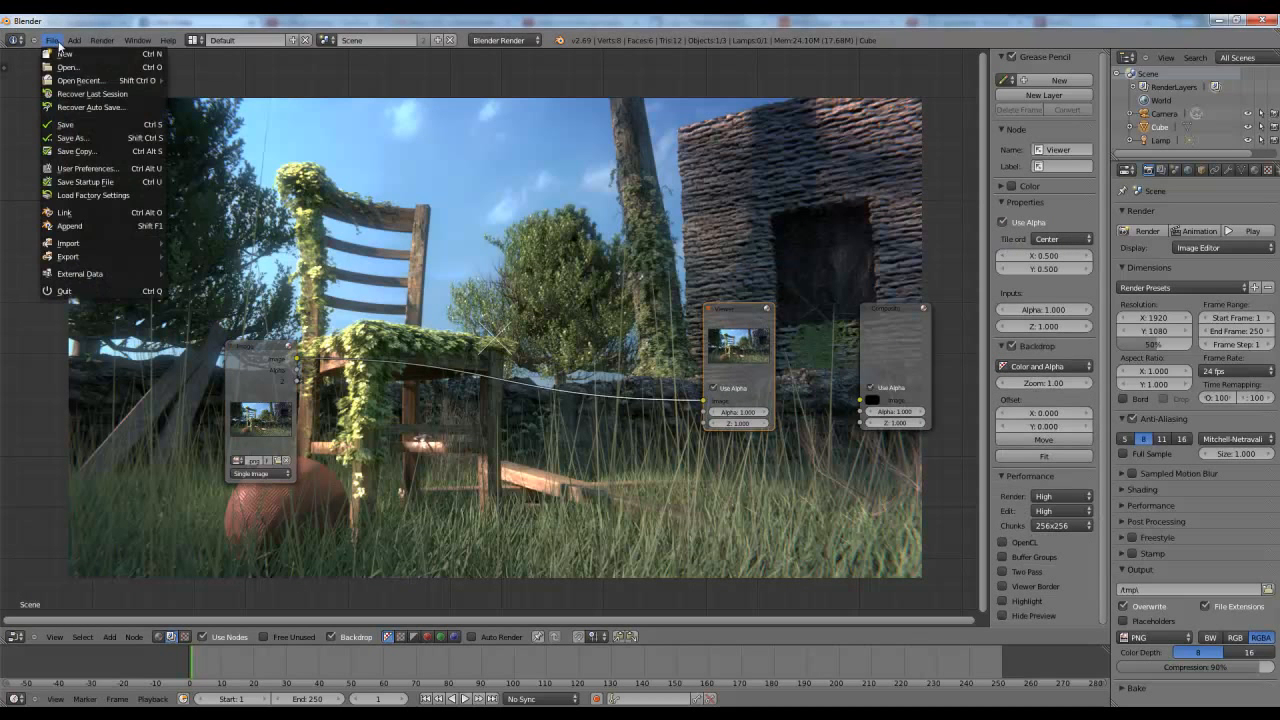
key(ctrl+shift+s)
click(208, 88)
drag(197, 88, 80, 99)
text(Comp.blend)
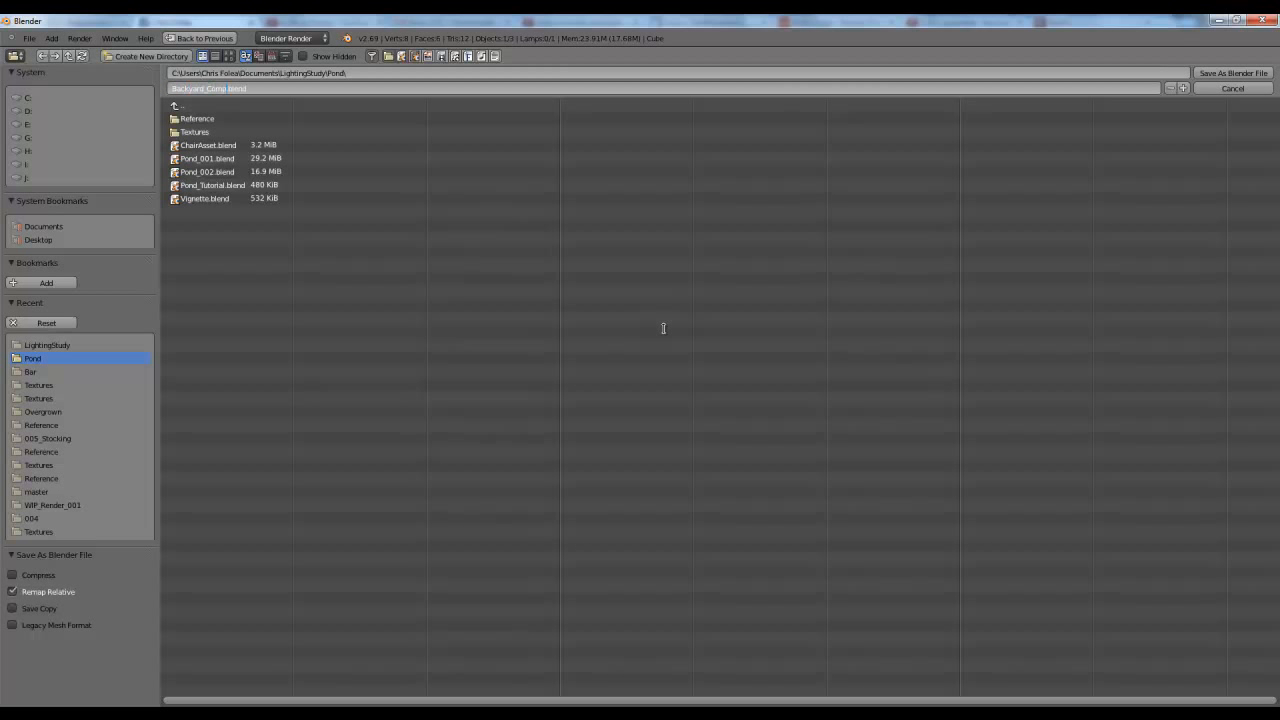
key(Return)
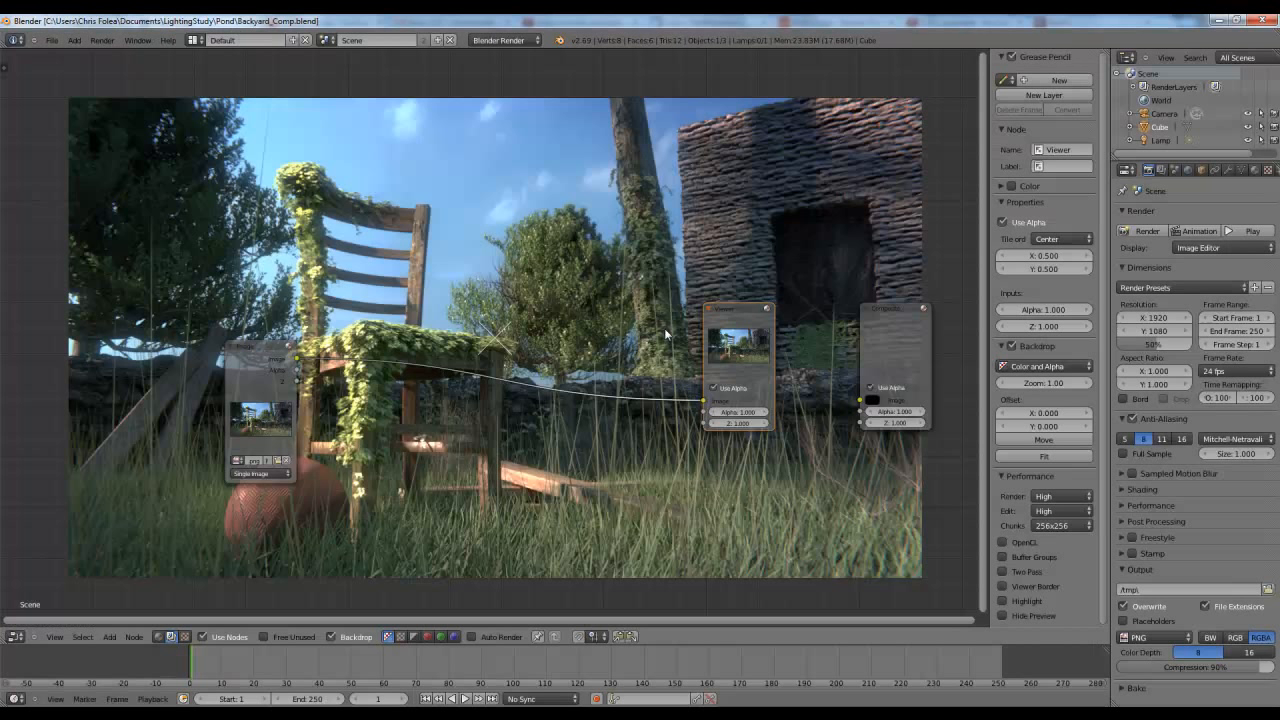
Append the Vignette node group from Vignette.blend.
click(52, 40)
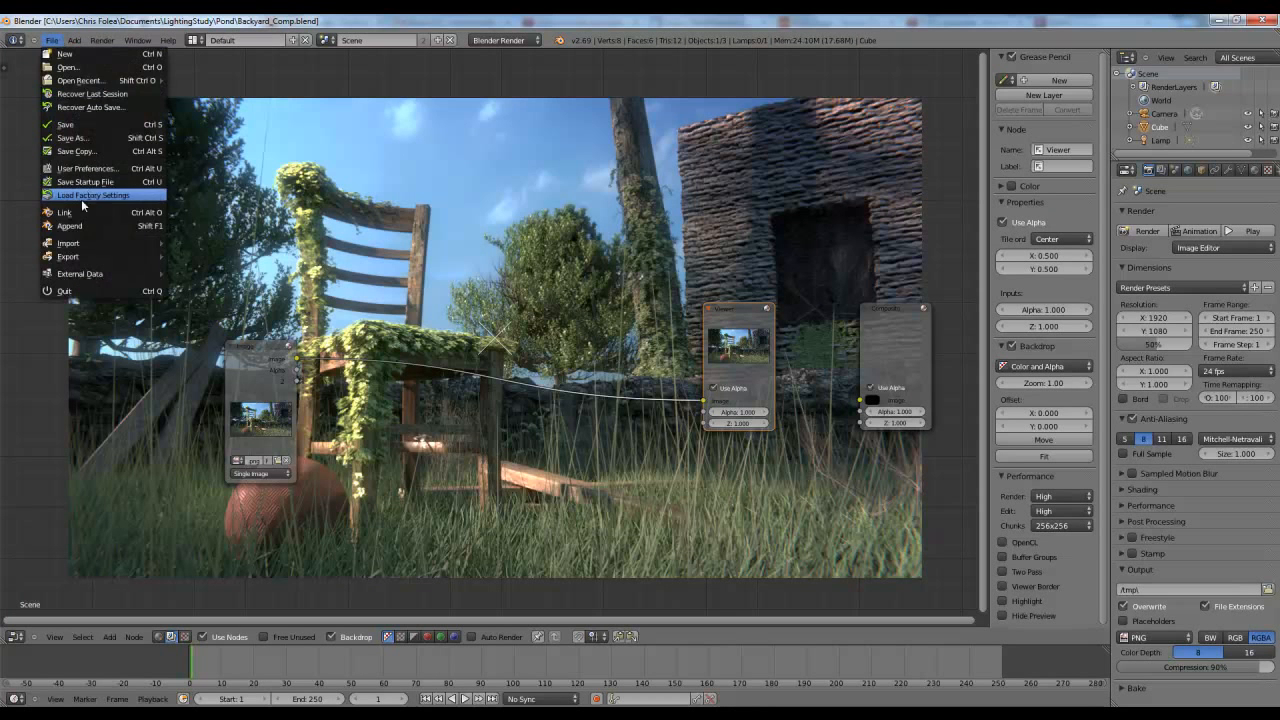
click(76, 230)
click(187, 104)
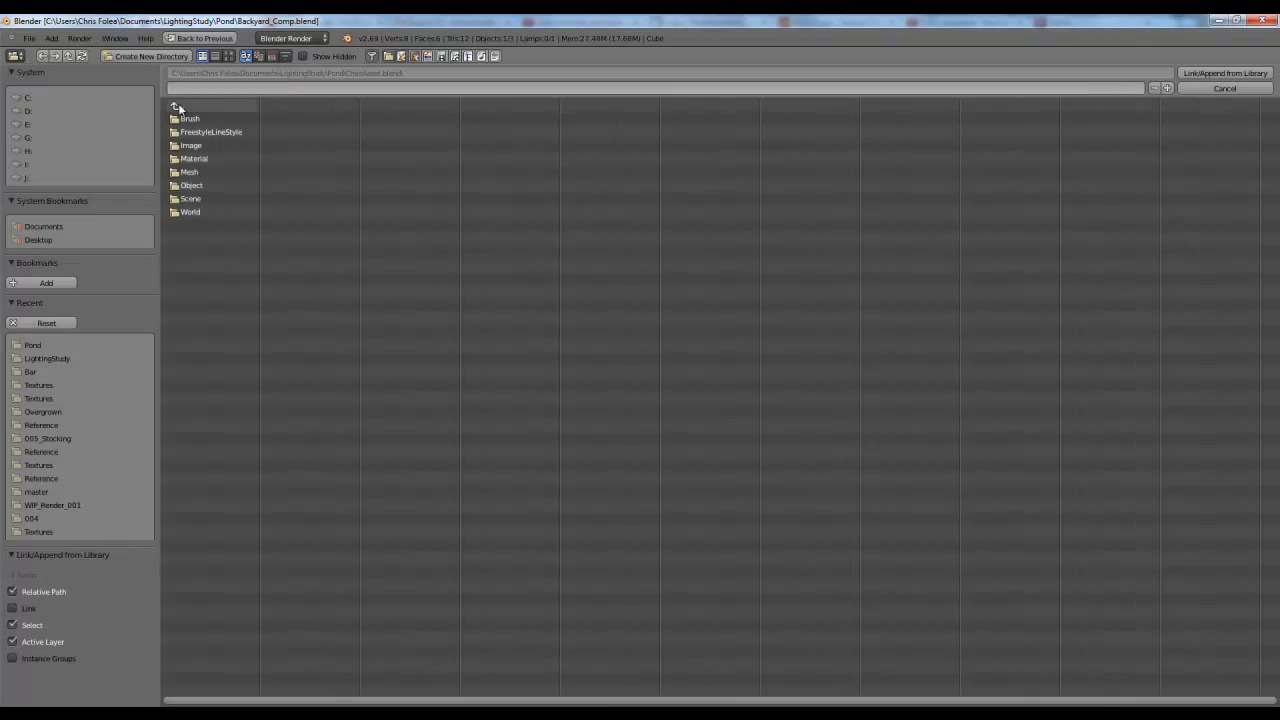
click(179, 106)
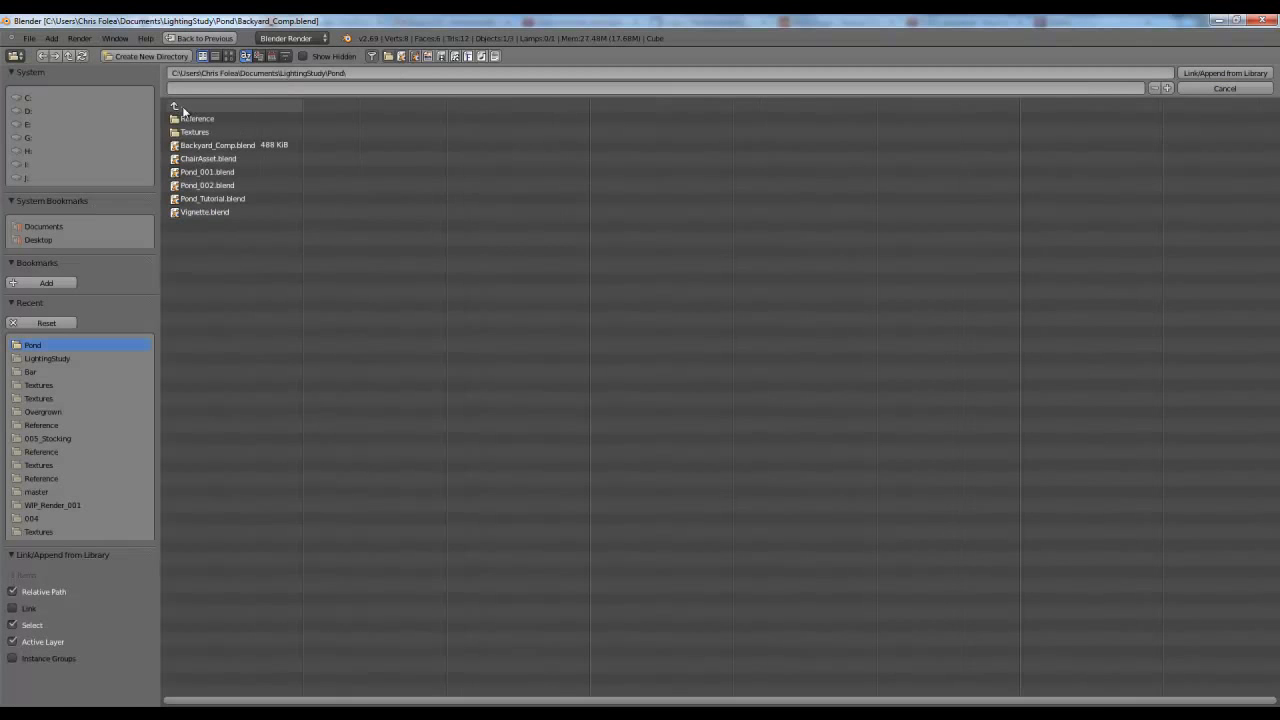
click(195, 211)
click(197, 211)
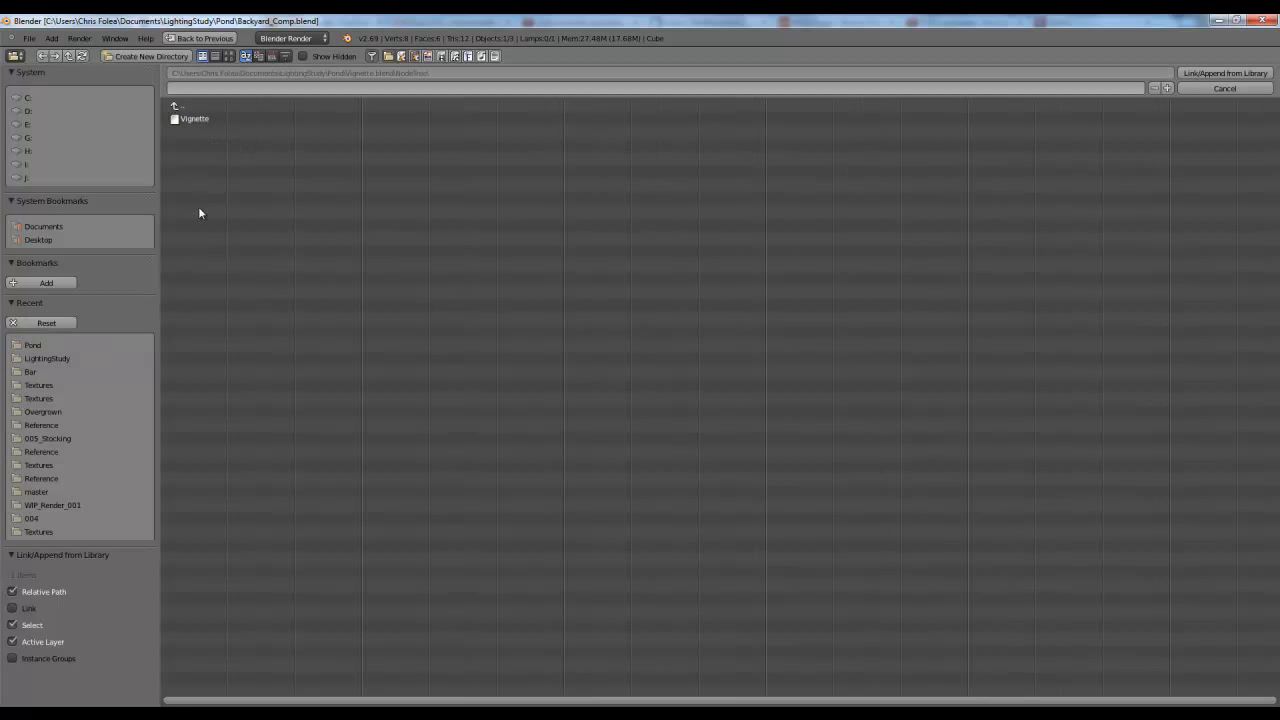
double_click(190, 119)
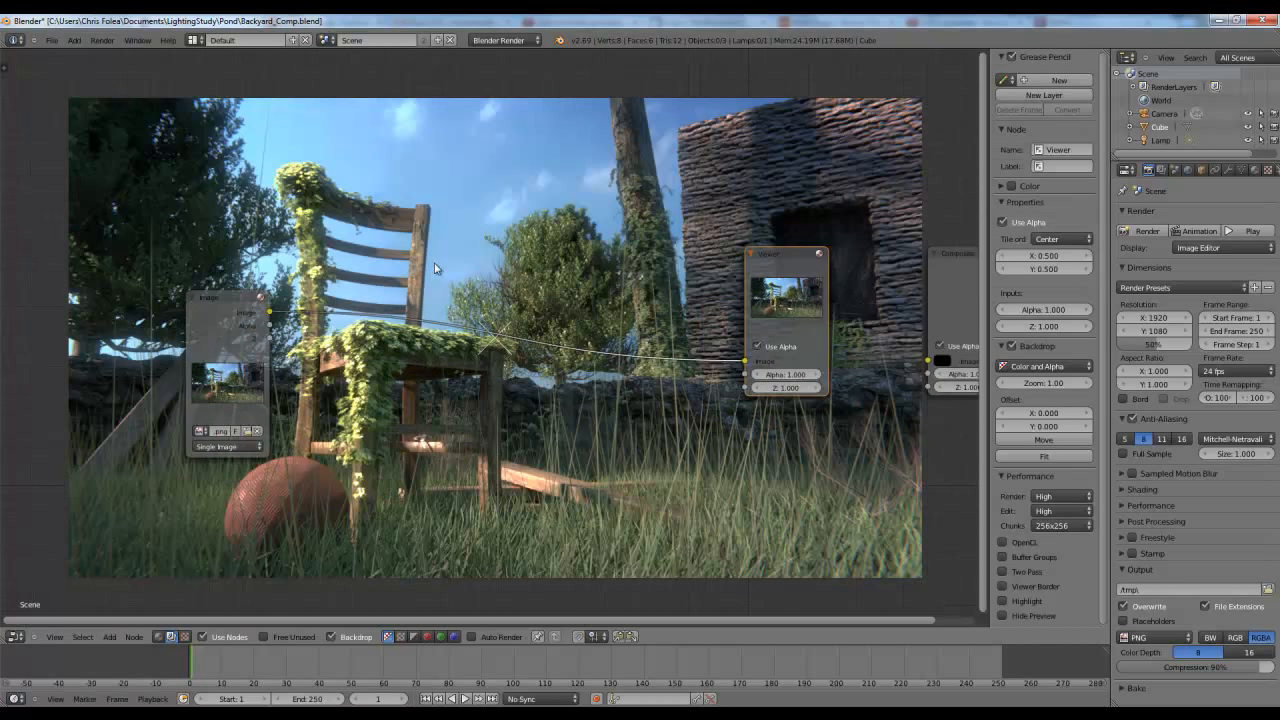
Insert the Vignette group on the link between the Image and Viewer nodes, and space the Image node away from it.
key(shift+a)
key(shift+a)
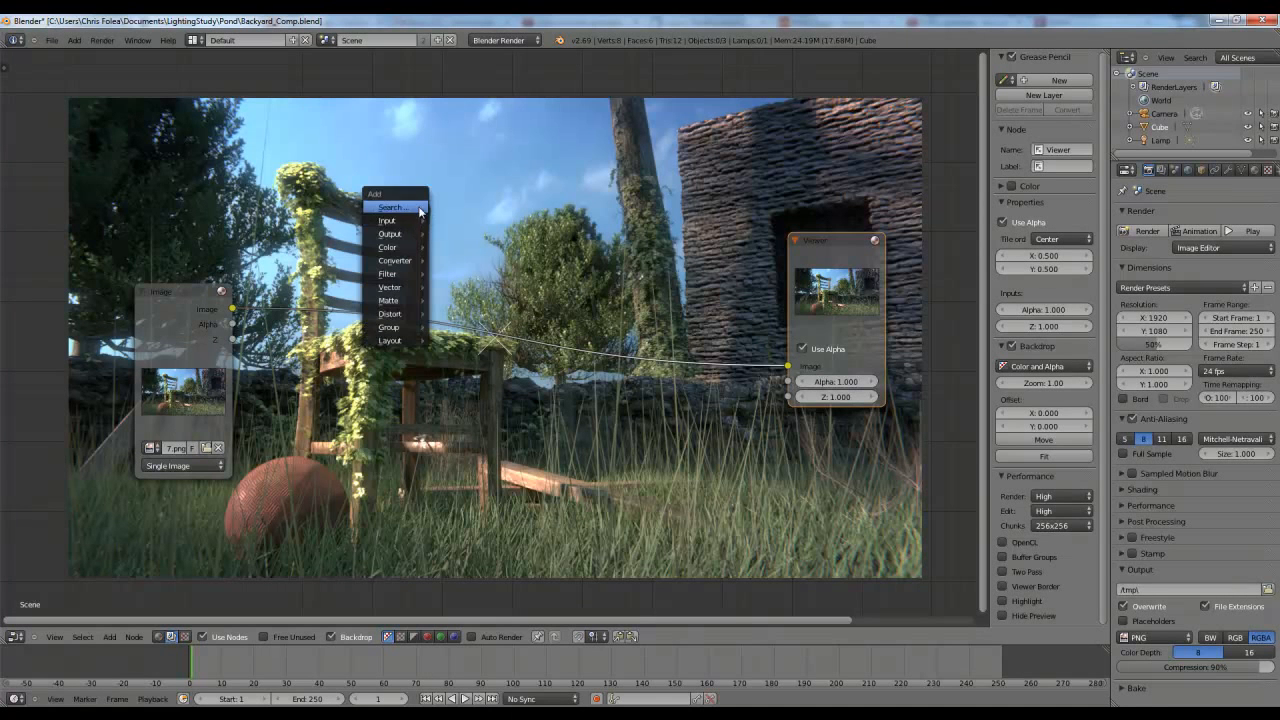
key(shift+a)
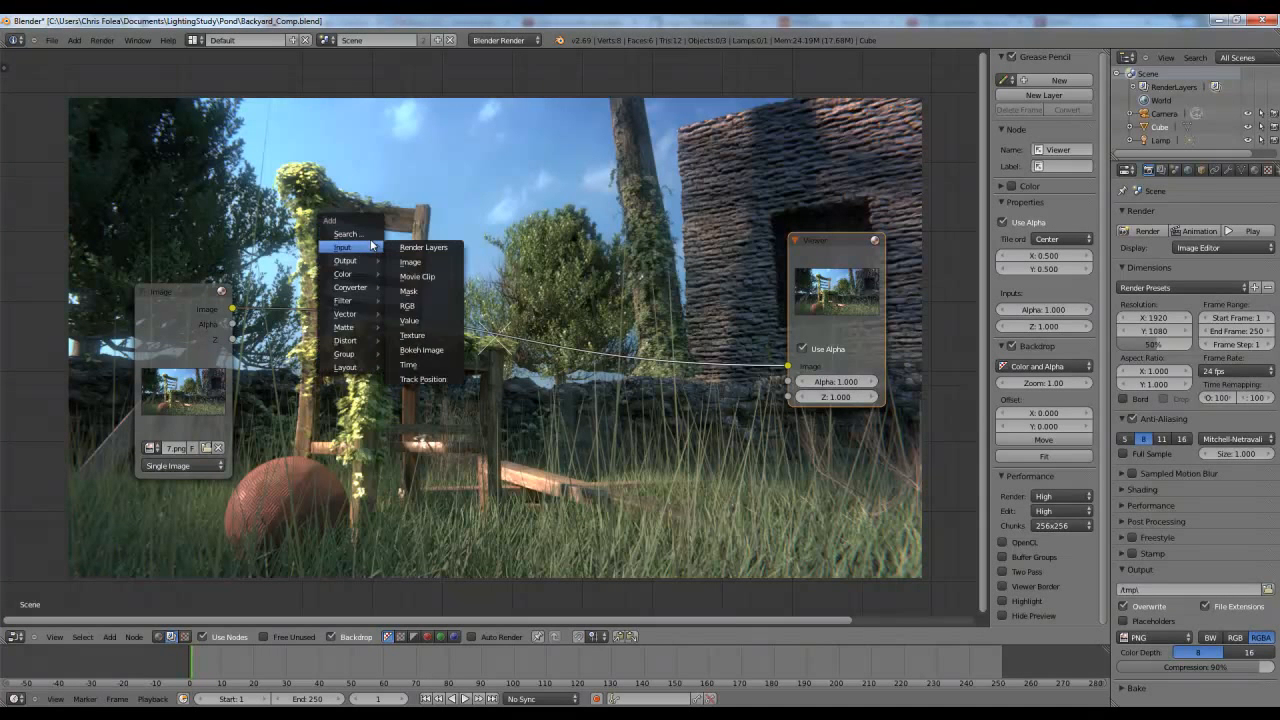
mouse_move(350, 354)
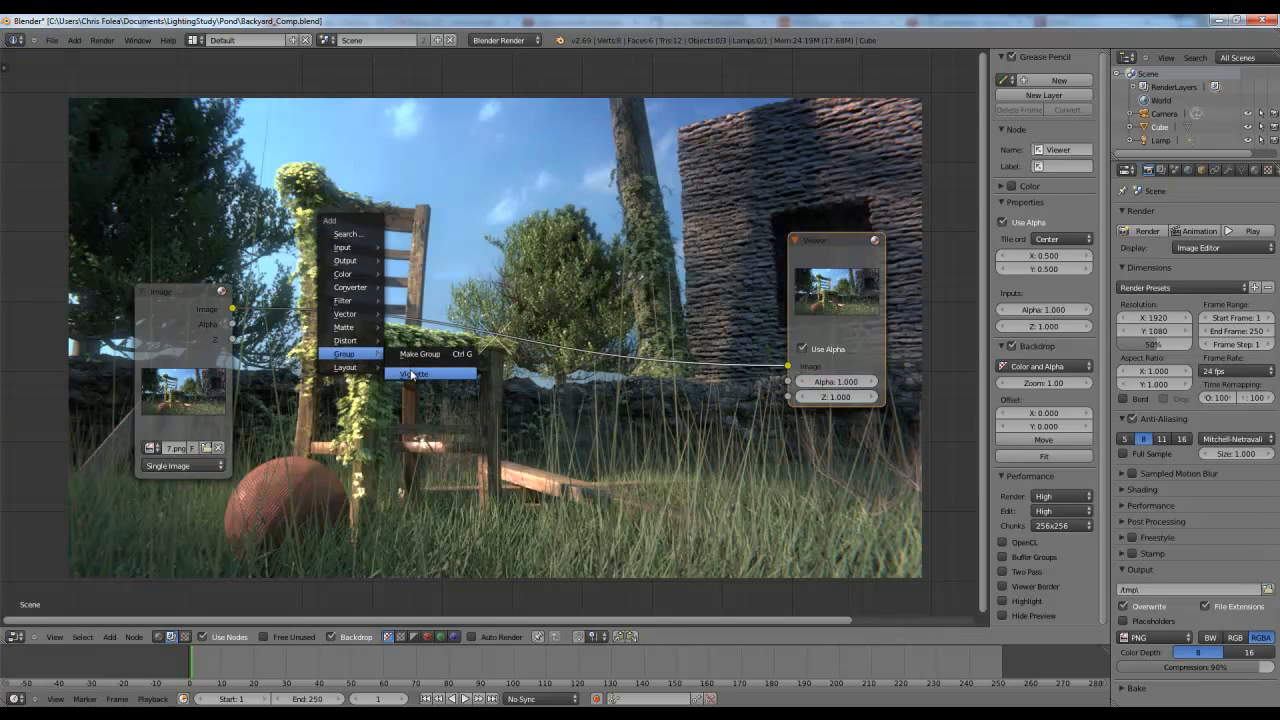
click(413, 373)
click(437, 218)
middle_drag(437, 215, 339, 432)
scroll(339, 432, down, 5)
middle_drag(343, 388, 352, 292)
scroll(432, 295, up, 4)
middle_drag(330, 351, 472, 289)
scroll(470, 292, up, 4)
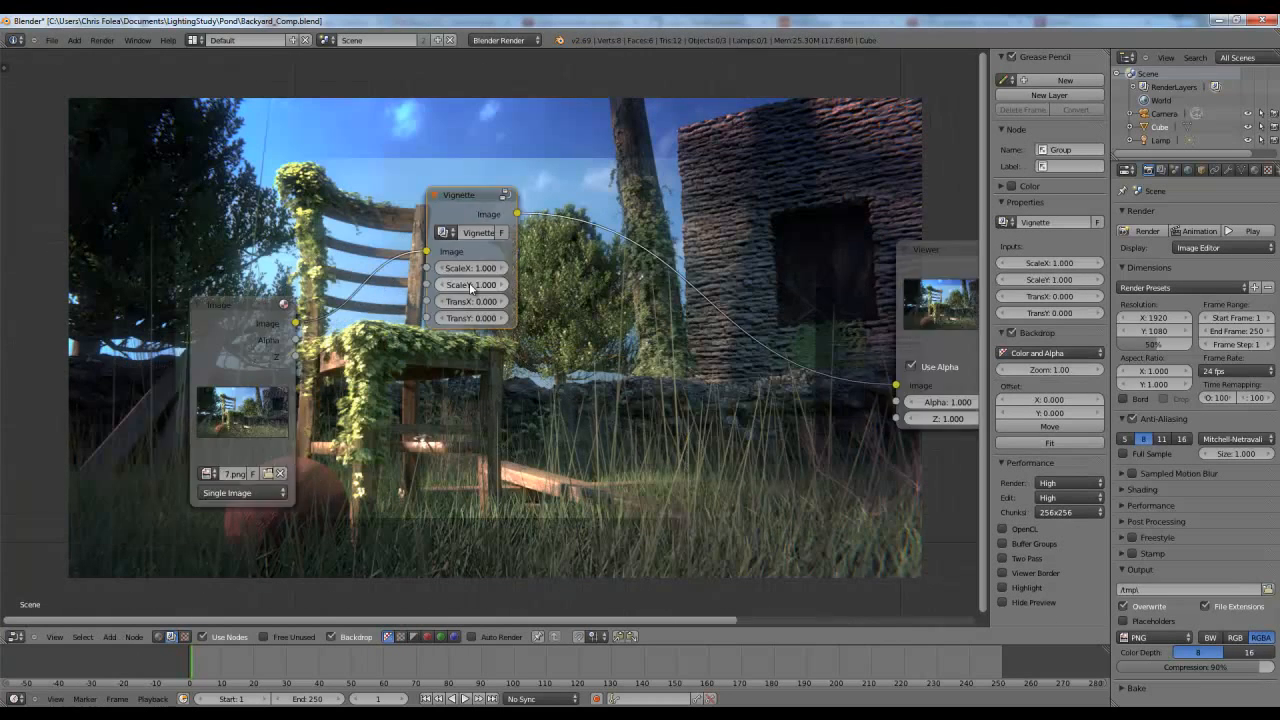
drag(236, 306, 38, 277)
middle_drag(78, 295, 283, 400)
Inside the Vignette group, try Relative space on the Scale node next to RGB and switch it back to Render Size.
click(669, 277)
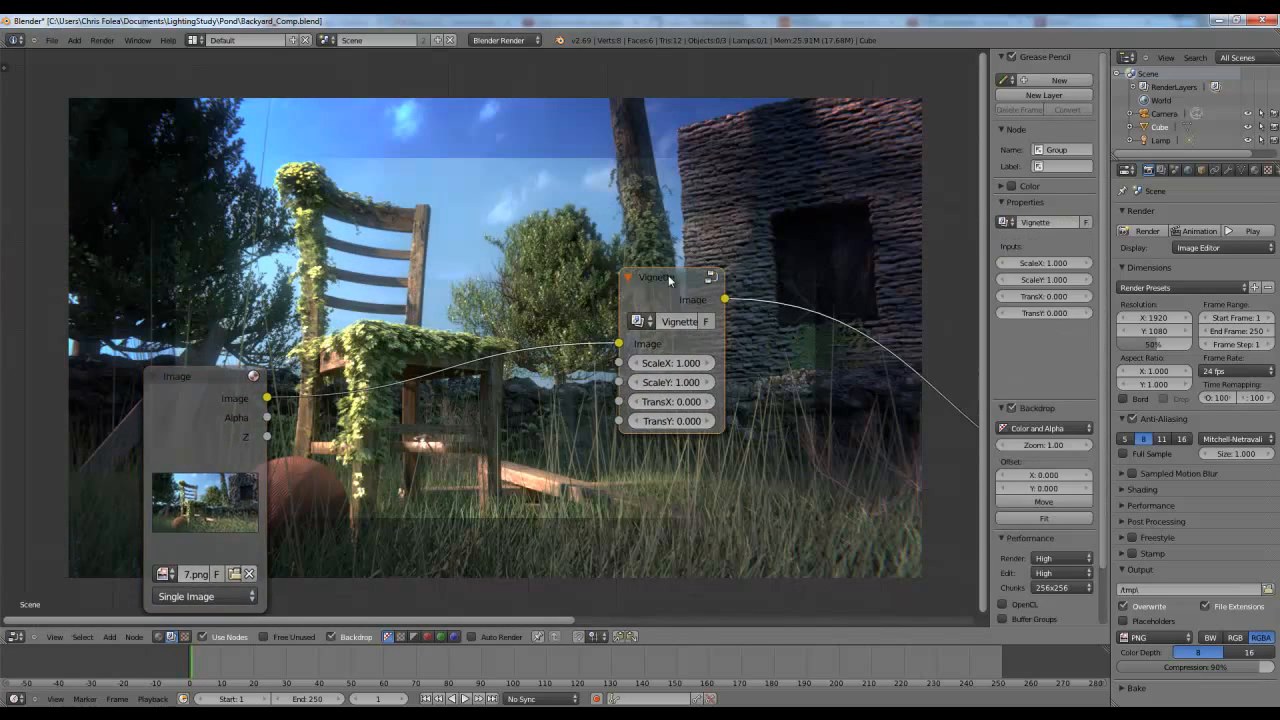
key(Tab)
middle_drag(455, 230, 553, 304)
scroll(553, 308, up, 1)
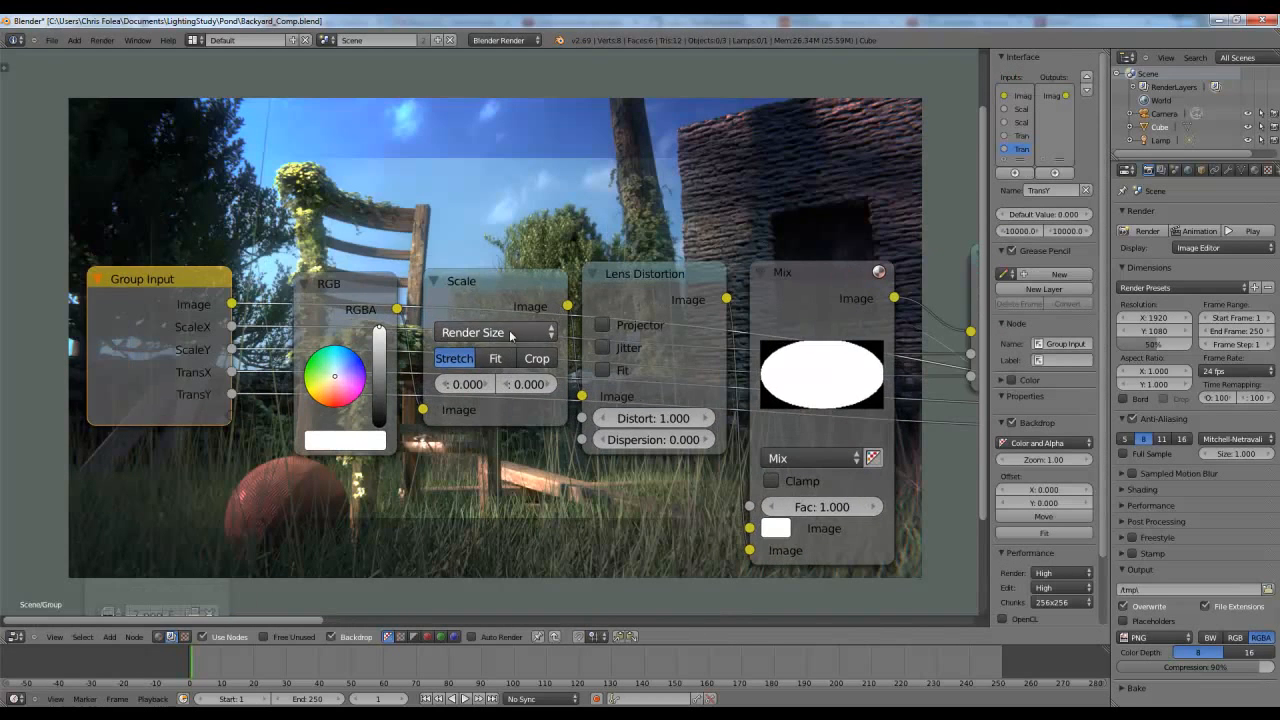
click(460, 333)
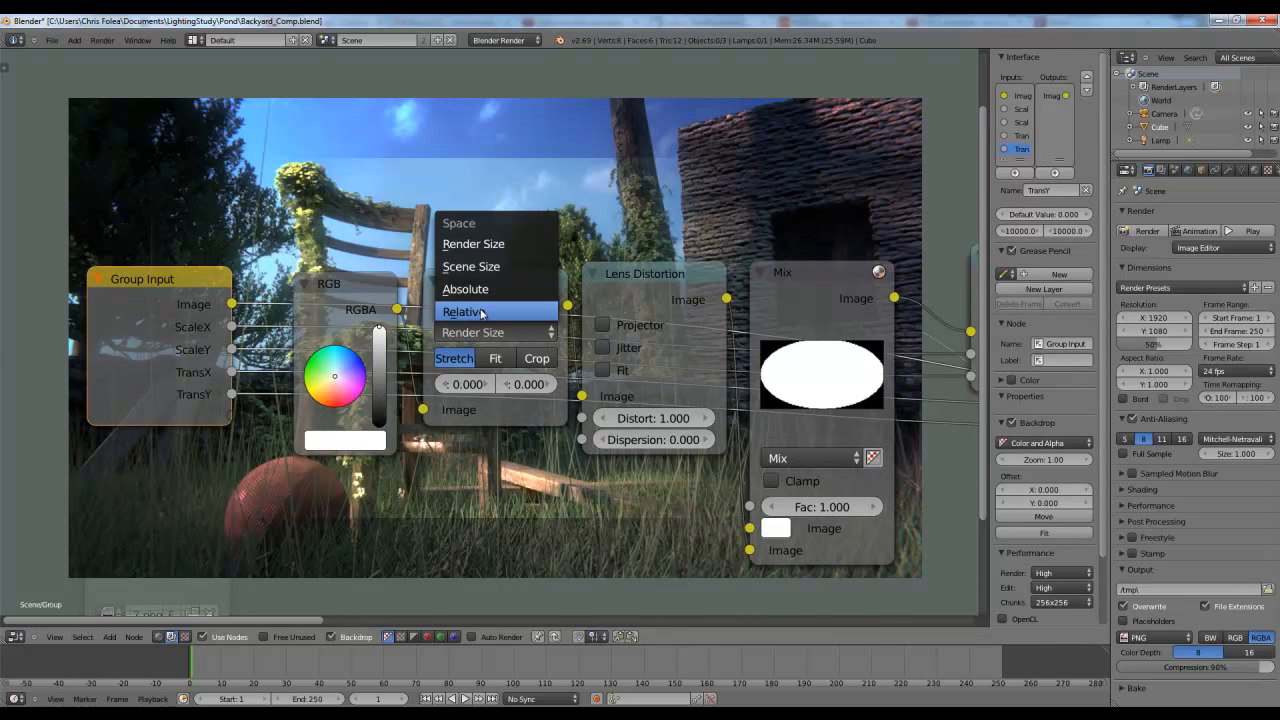
click(481, 315)
click(478, 331)
click(473, 249)
key(Tab)
key(Home)
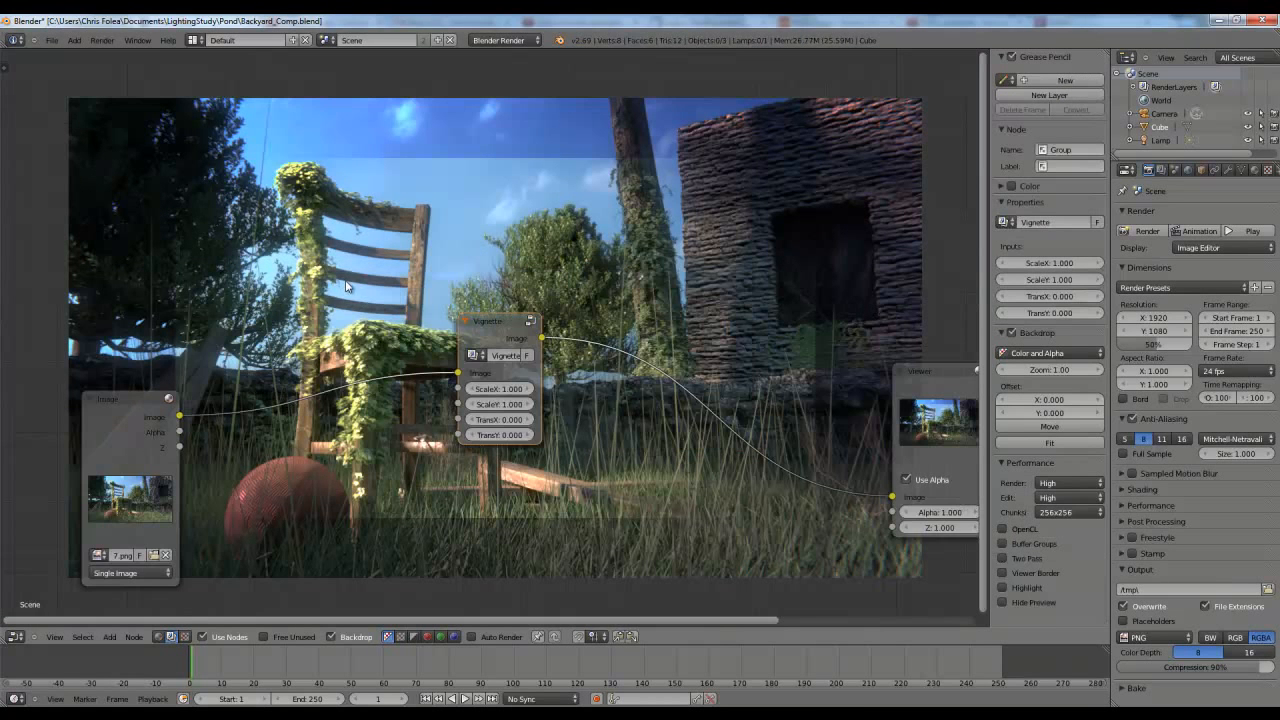
Set the render resolution percentage to 100%.
drag(1152, 345, 1232, 356)
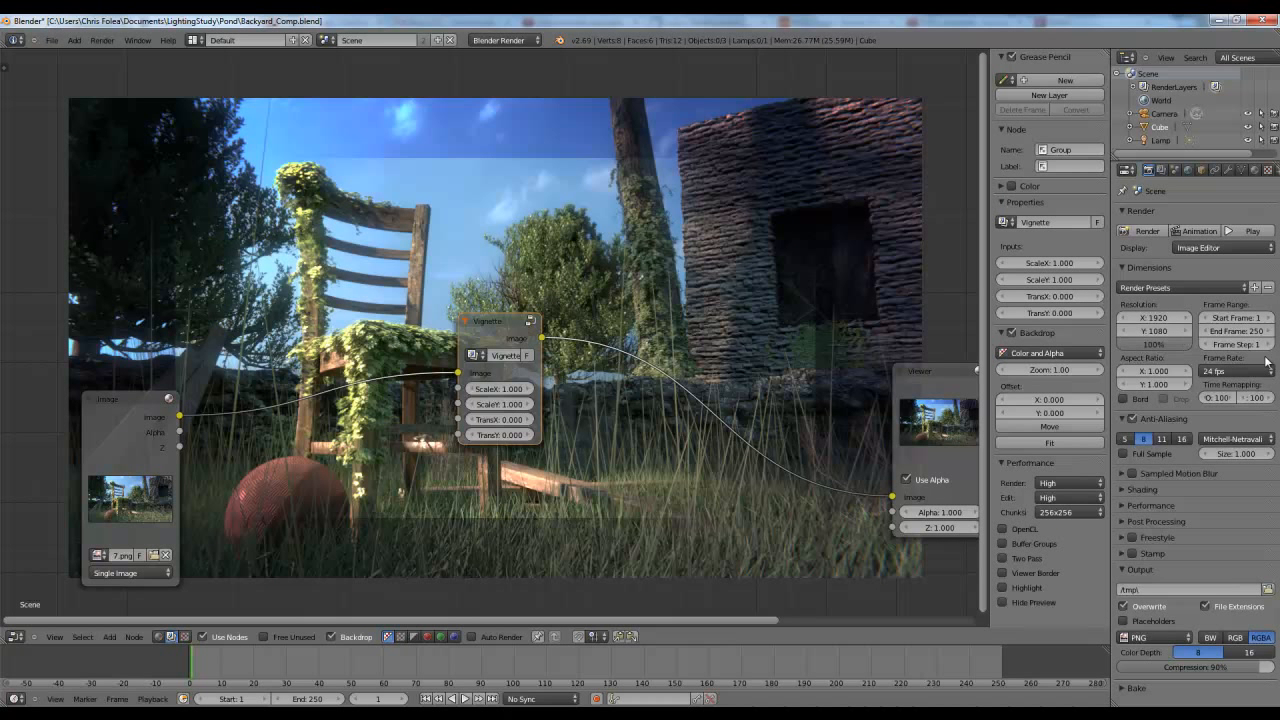
Set the render resolution to 1920 × 1080.
click(1155, 317)
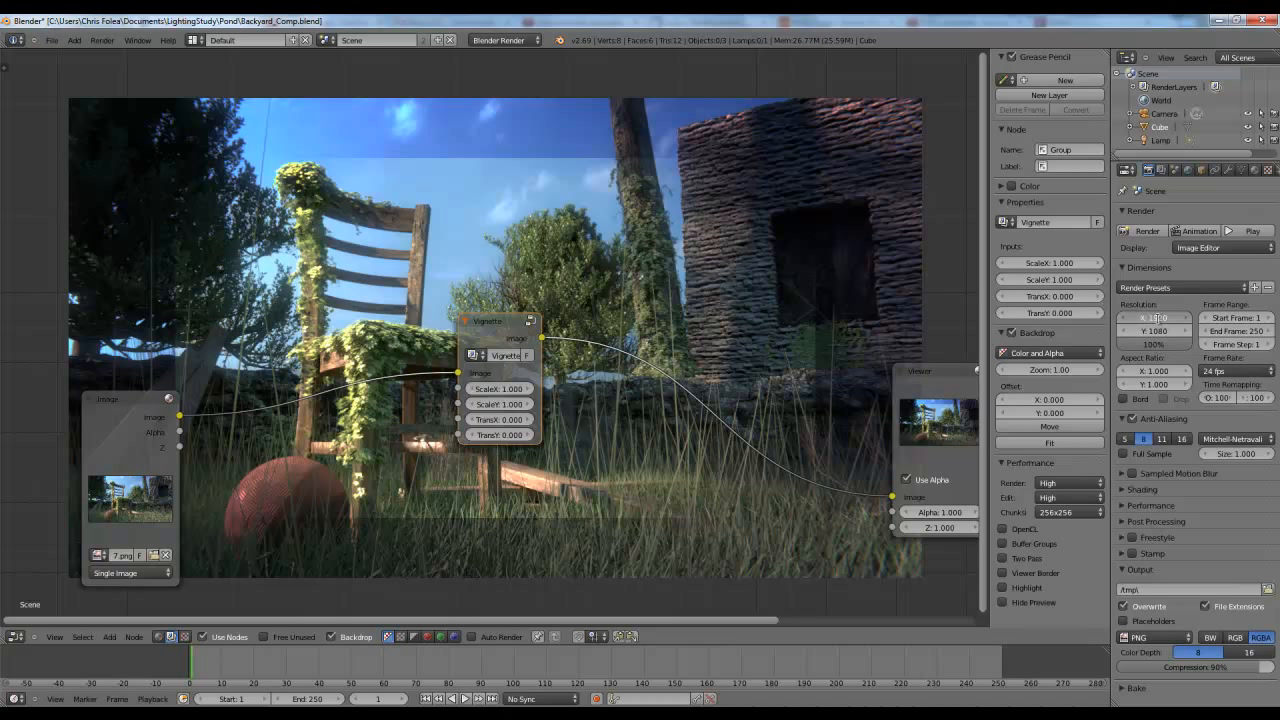
key(Tab)
text(1080)
key(Return)
Move the Image node farther from the Vignette group and insert a Scale node on the link between them.
key(Home)
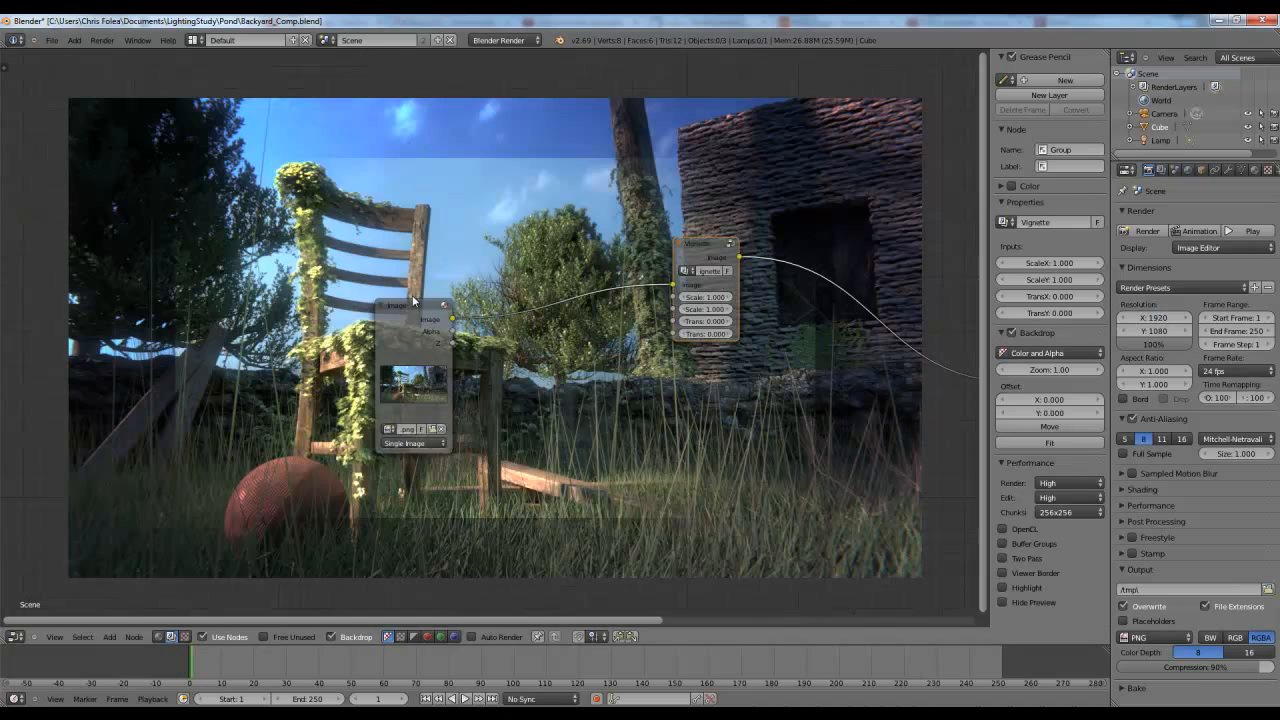
drag(418, 378, 192, 352)
key(shift+a)
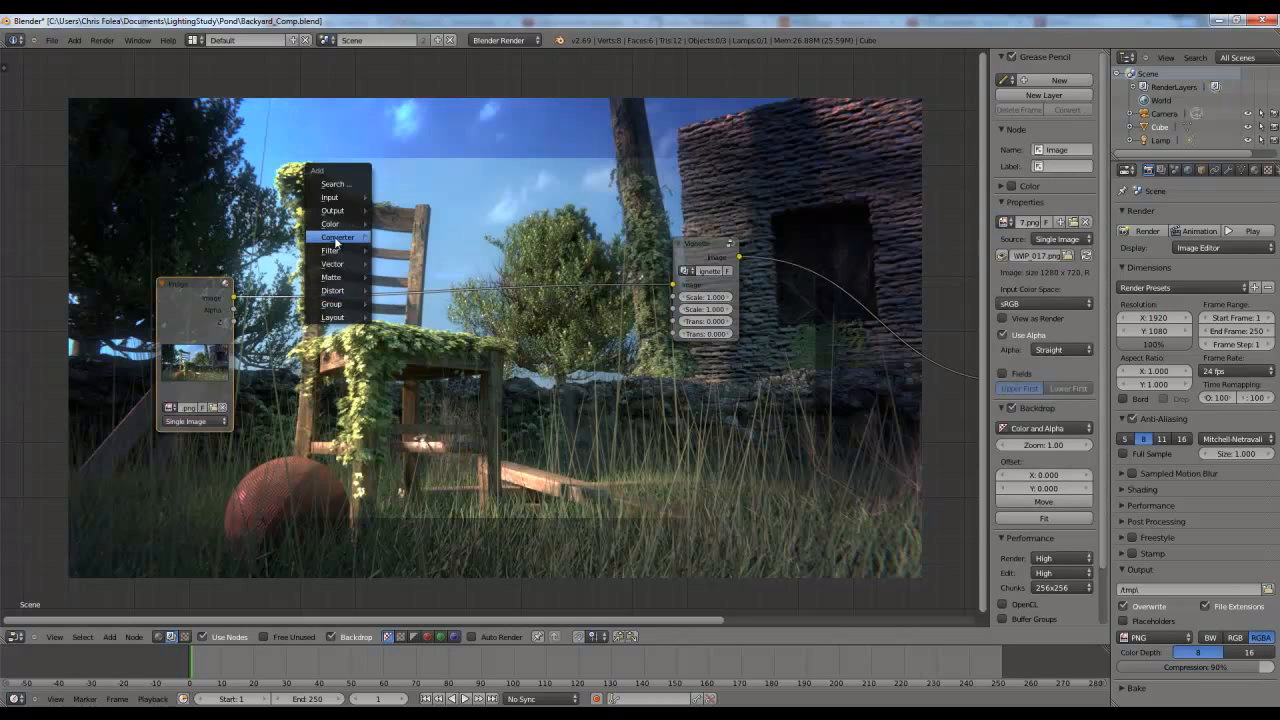
mouse_move(340, 290)
click(400, 316)
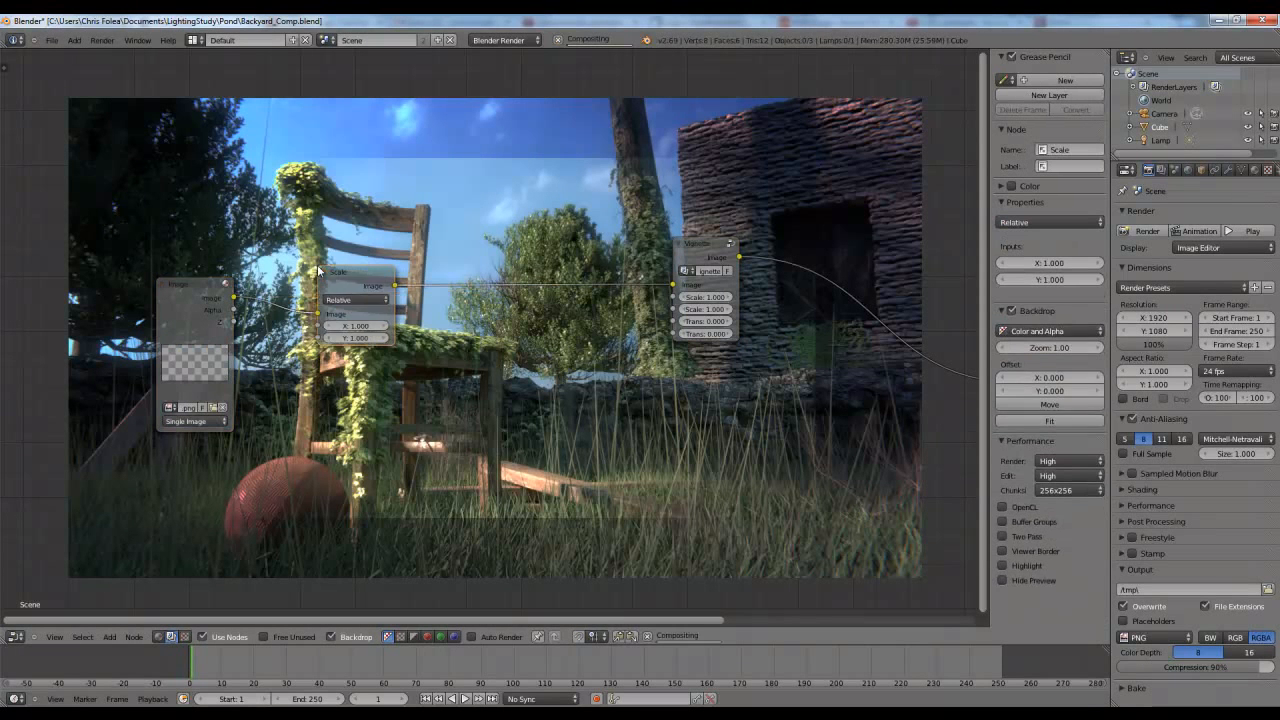
click(219, 246)
Switch the new Scale node to Render Size and place it clear of the Image node.
click(258, 280)
click(262, 238)
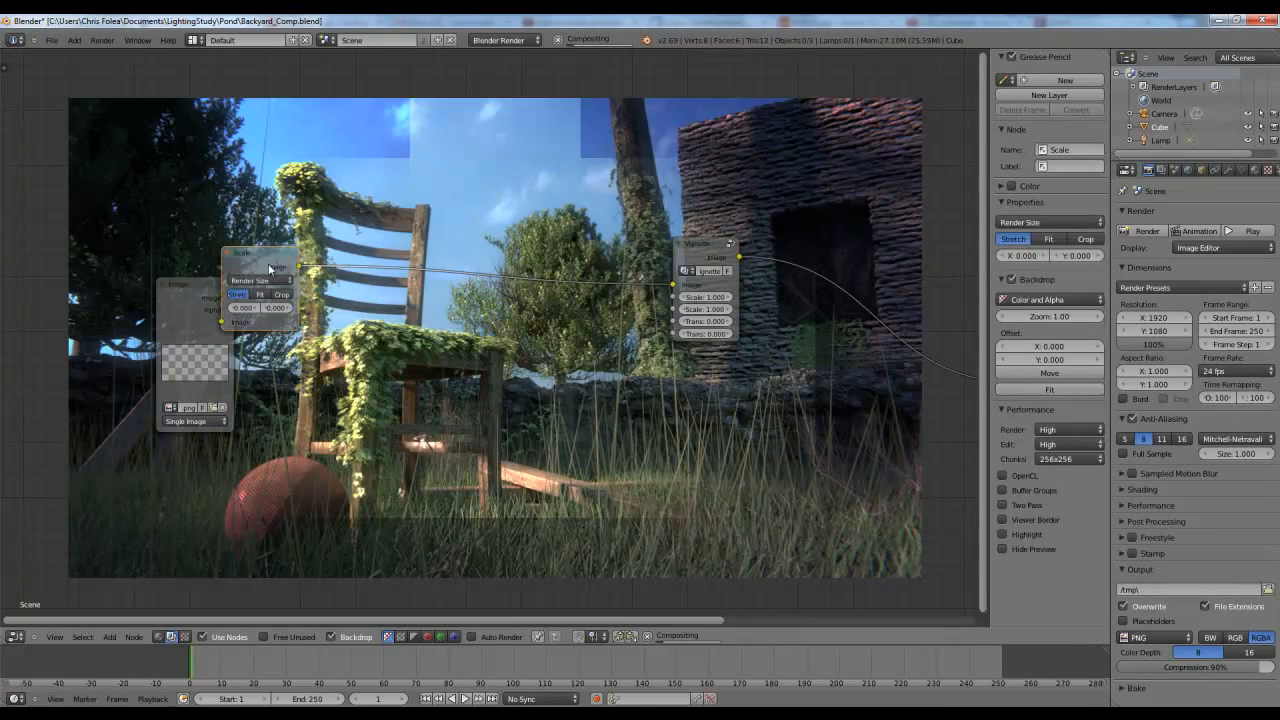
drag(270, 268, 352, 280)
Reduce the backdrop zoom to 0.48 so the whole composite fits in the node editor.
key(Home)
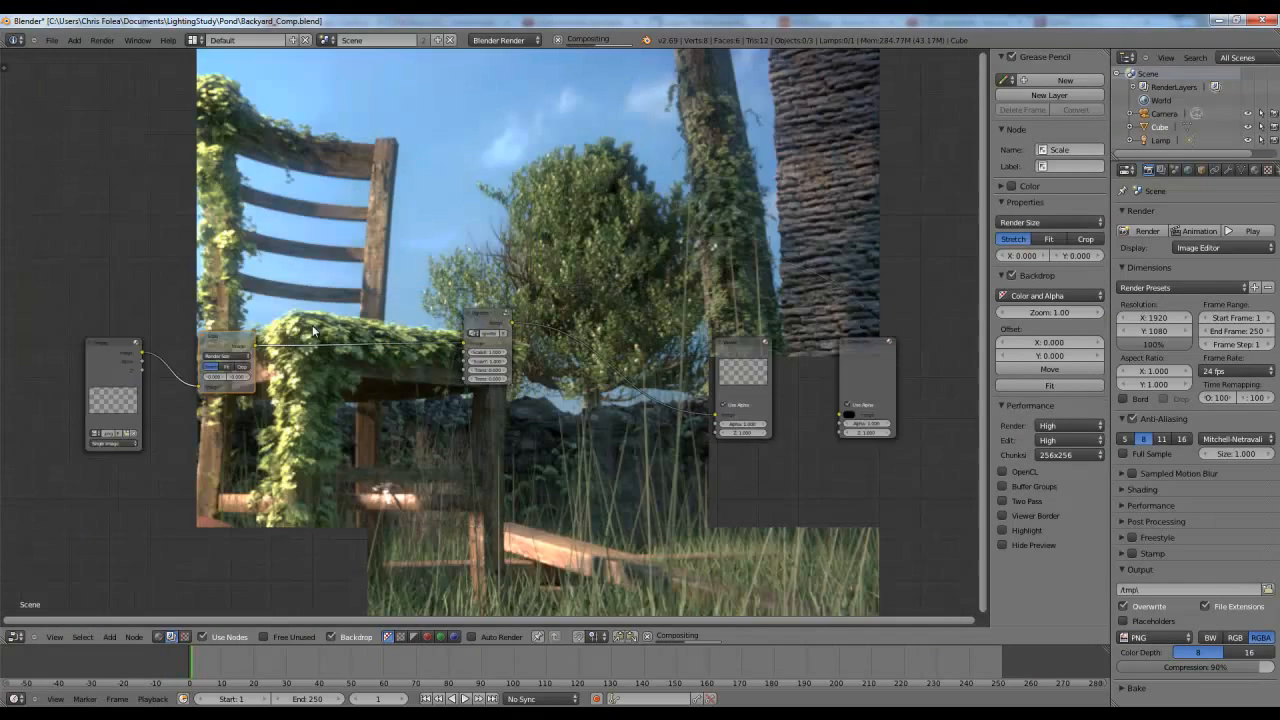
key(v)
key(v)
key(v)
key(v)
Move the Vignette node closer to the Scale node and set both its ScaleX and ScaleY to 0.5.
middle_drag(530, 300, 542, 271)
scroll(494, 268, up, 5)
drag(492, 268, 395, 298)
drag(396, 346, 450, 346)
click(397, 342)
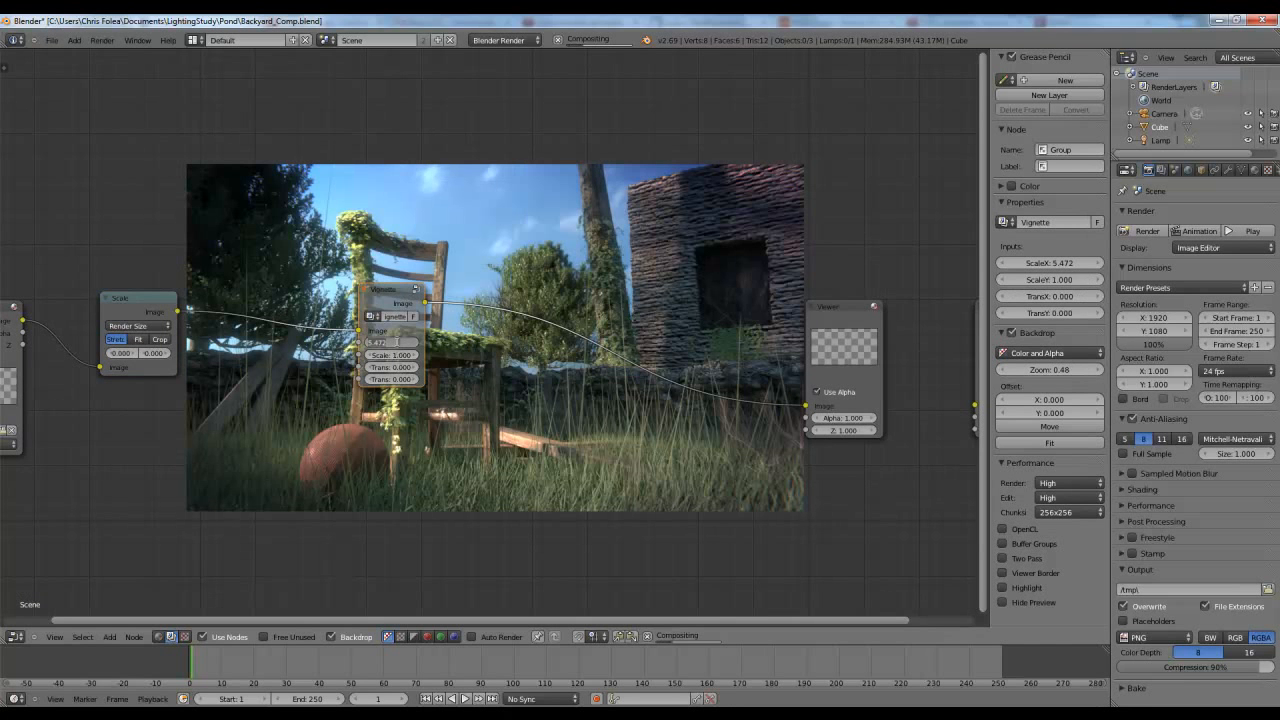
text(.5)
key(Return)
click(390, 356)
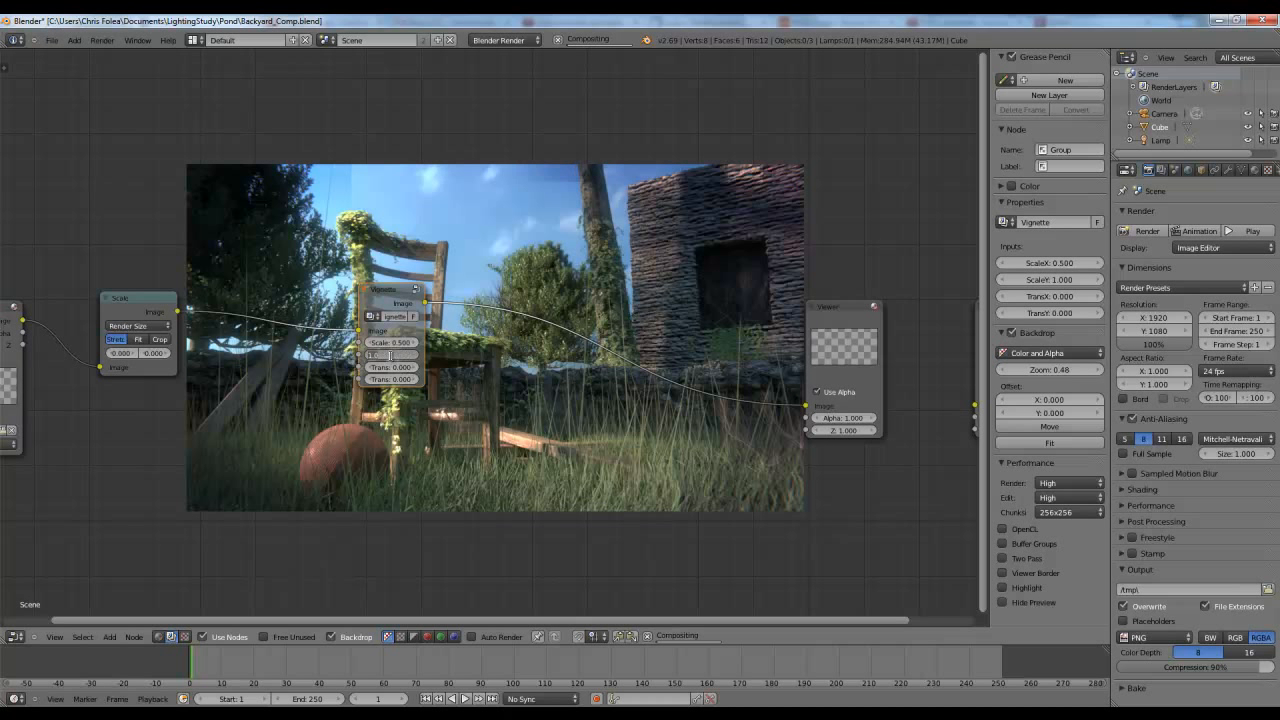
text(.5)
key(Return)
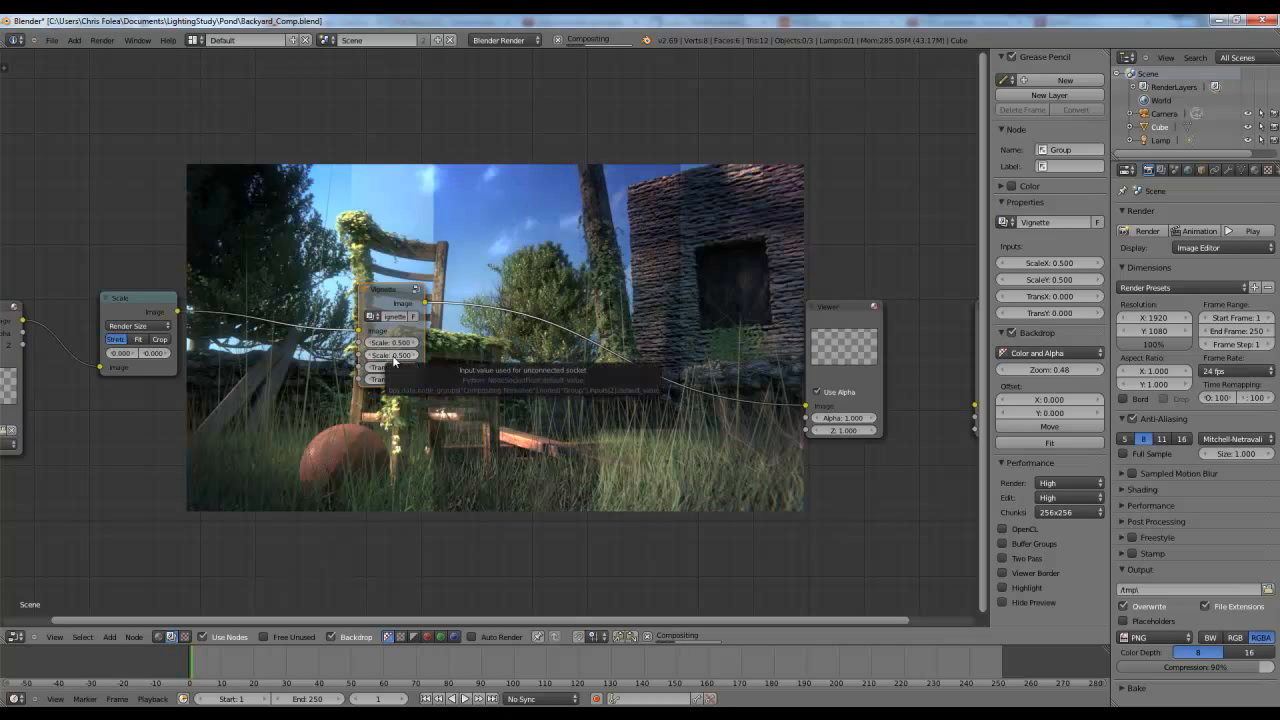
Offset the vignette with a TransX of about 32 and a TransY of about 31.
scroll(349, 375, up, 1)
drag(365, 376, 386, 394)
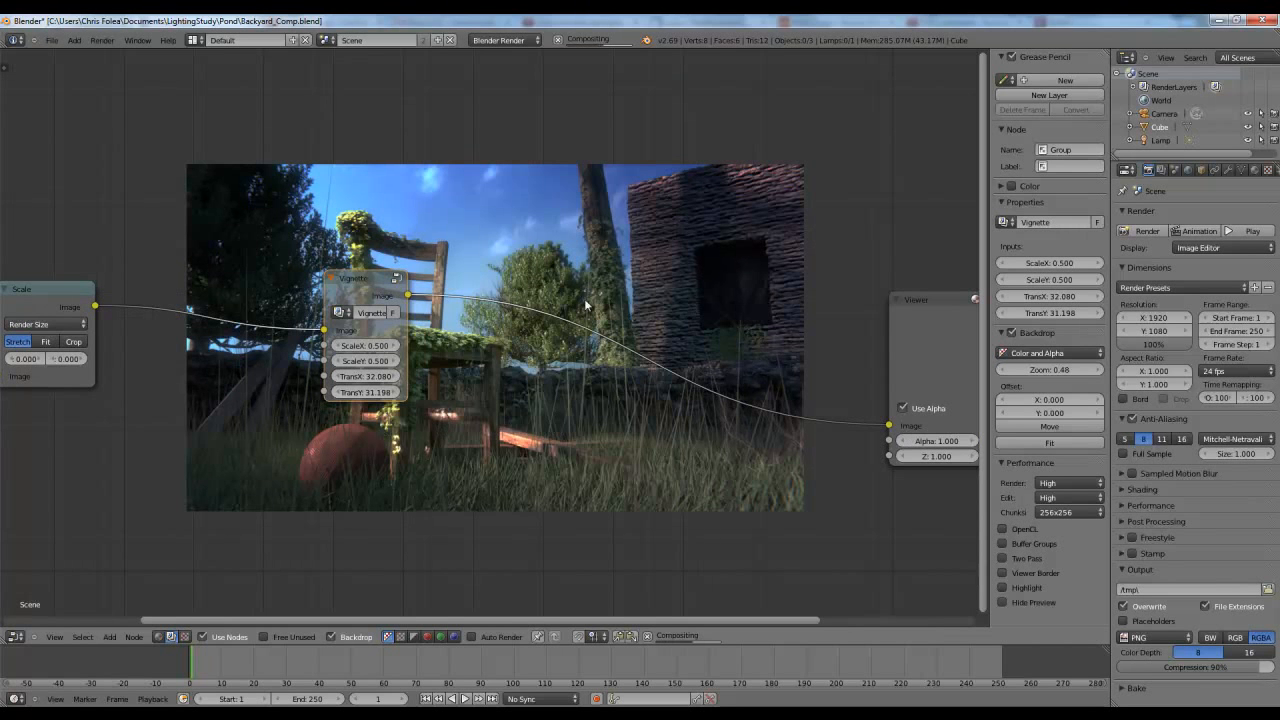
scroll(481, 372, down, 2)
scroll(481, 372, down, 1)
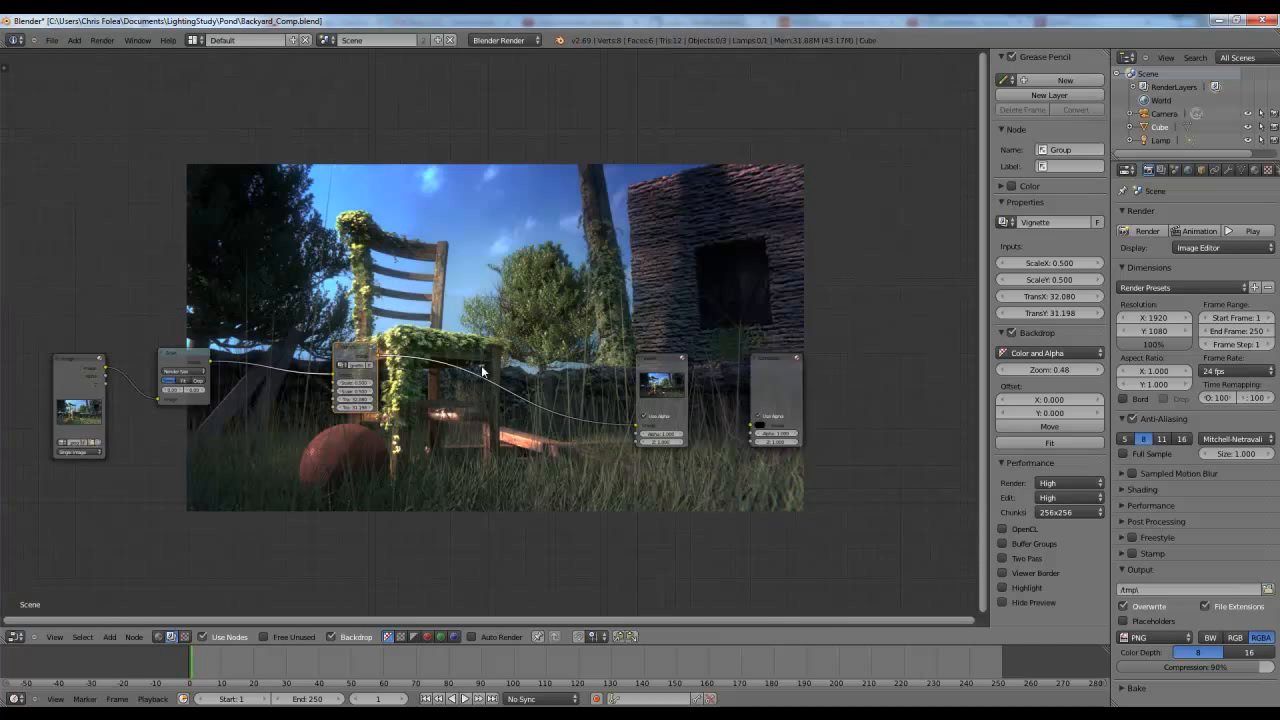